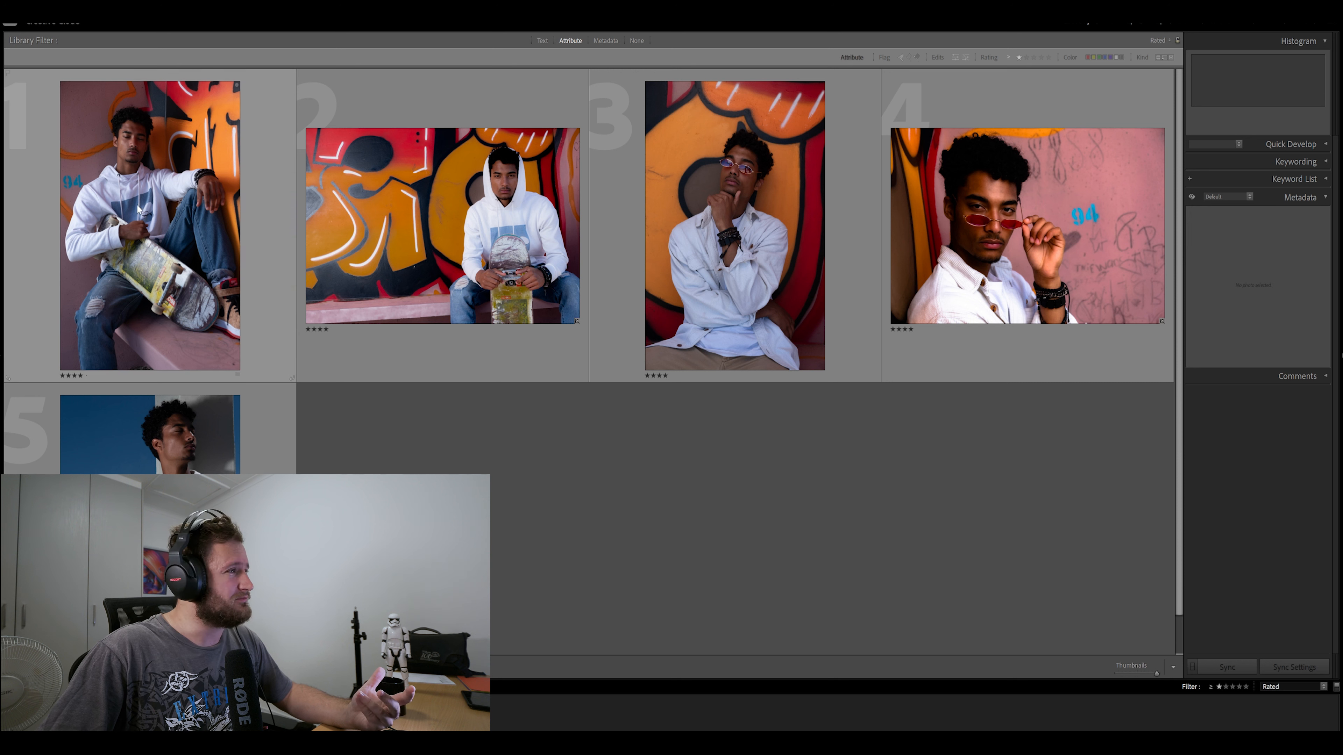
Apply the "Natuaral start" user preset to the first skateboard portrait and compare it before and after
double_click(177, 229)
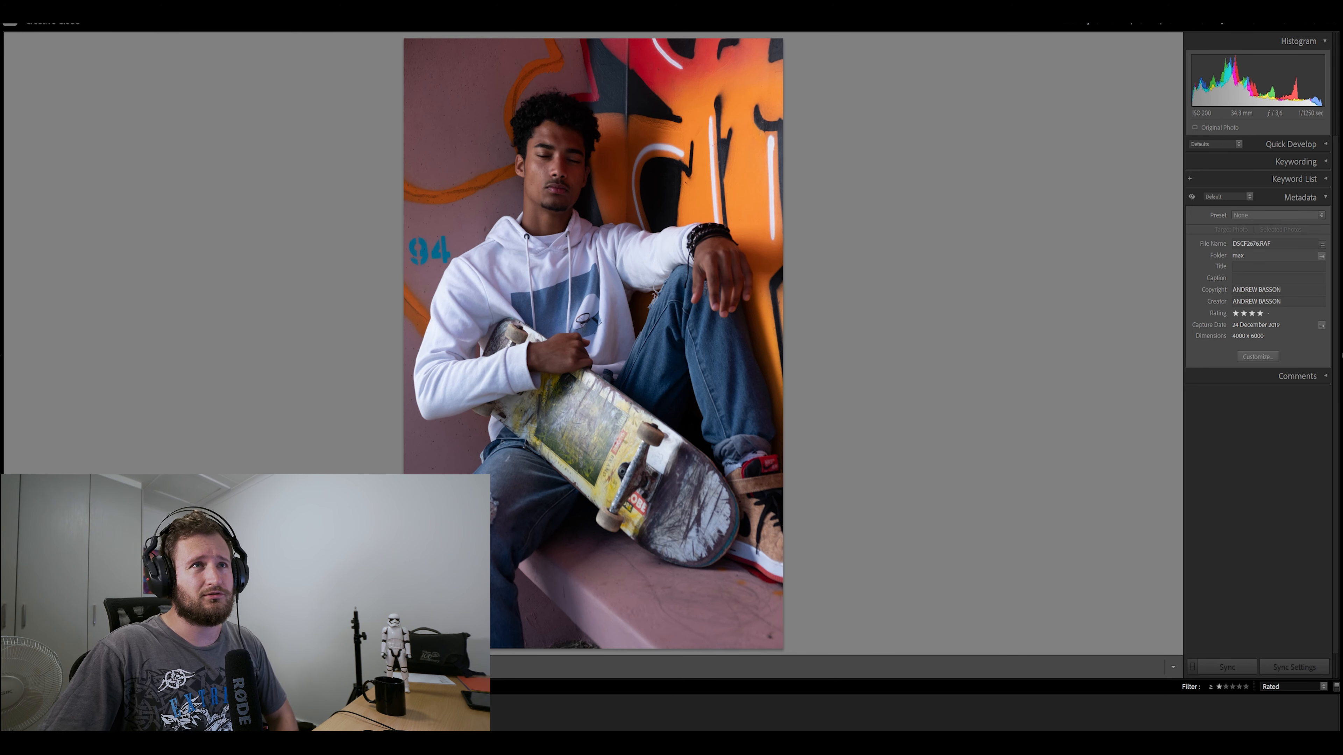
click(1120, 26)
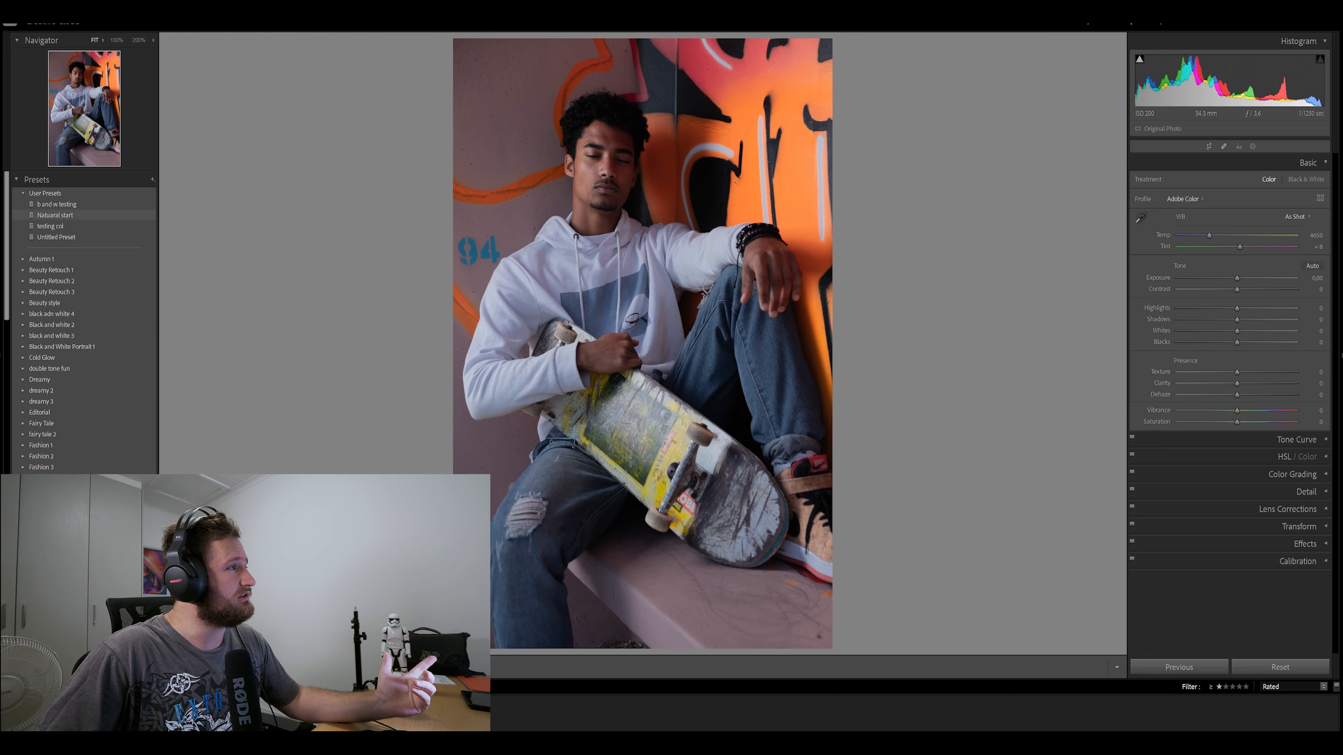
click(63, 216)
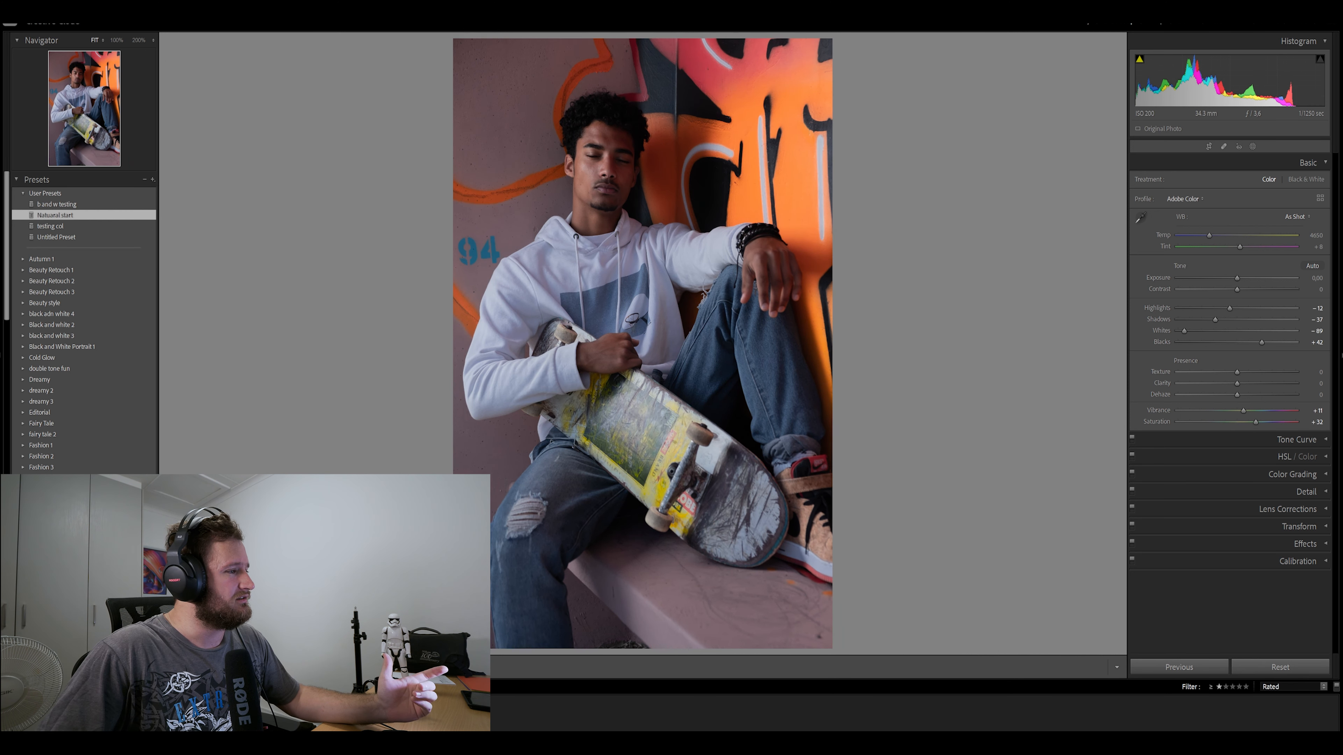
key(y)
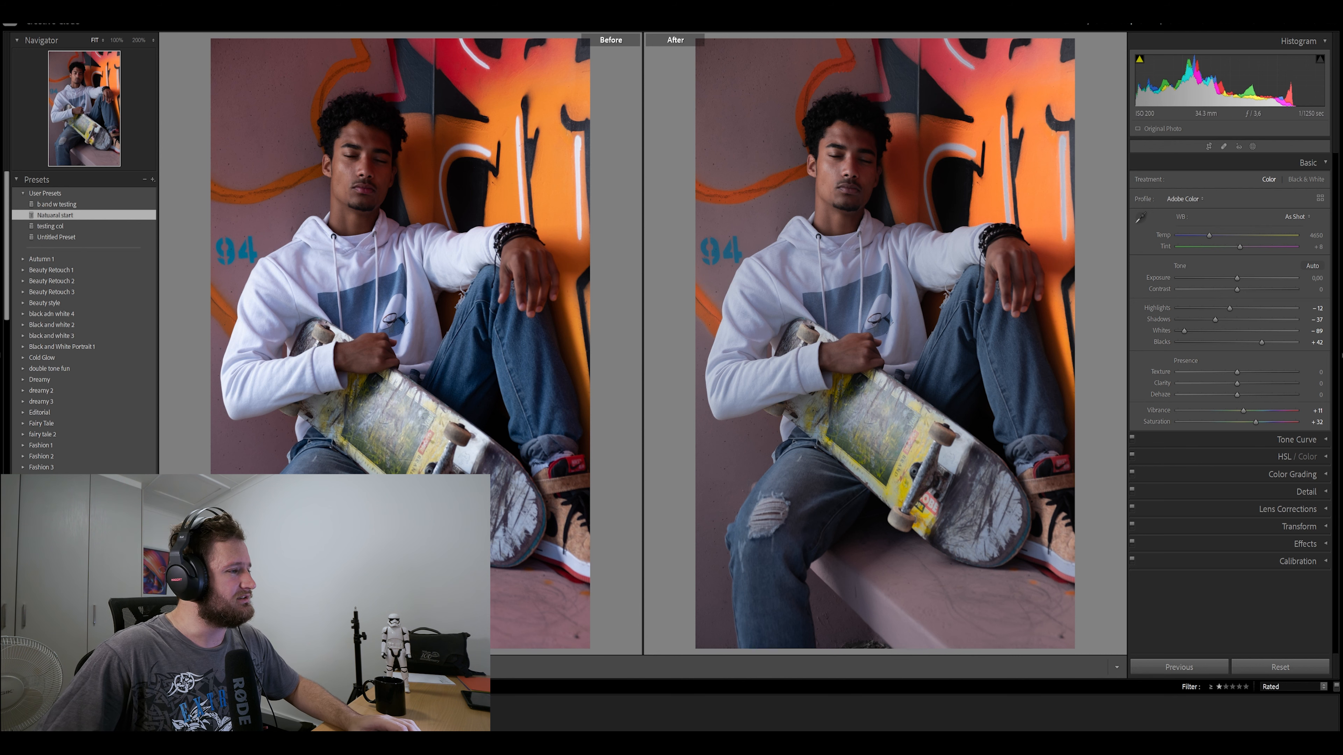
key(y)
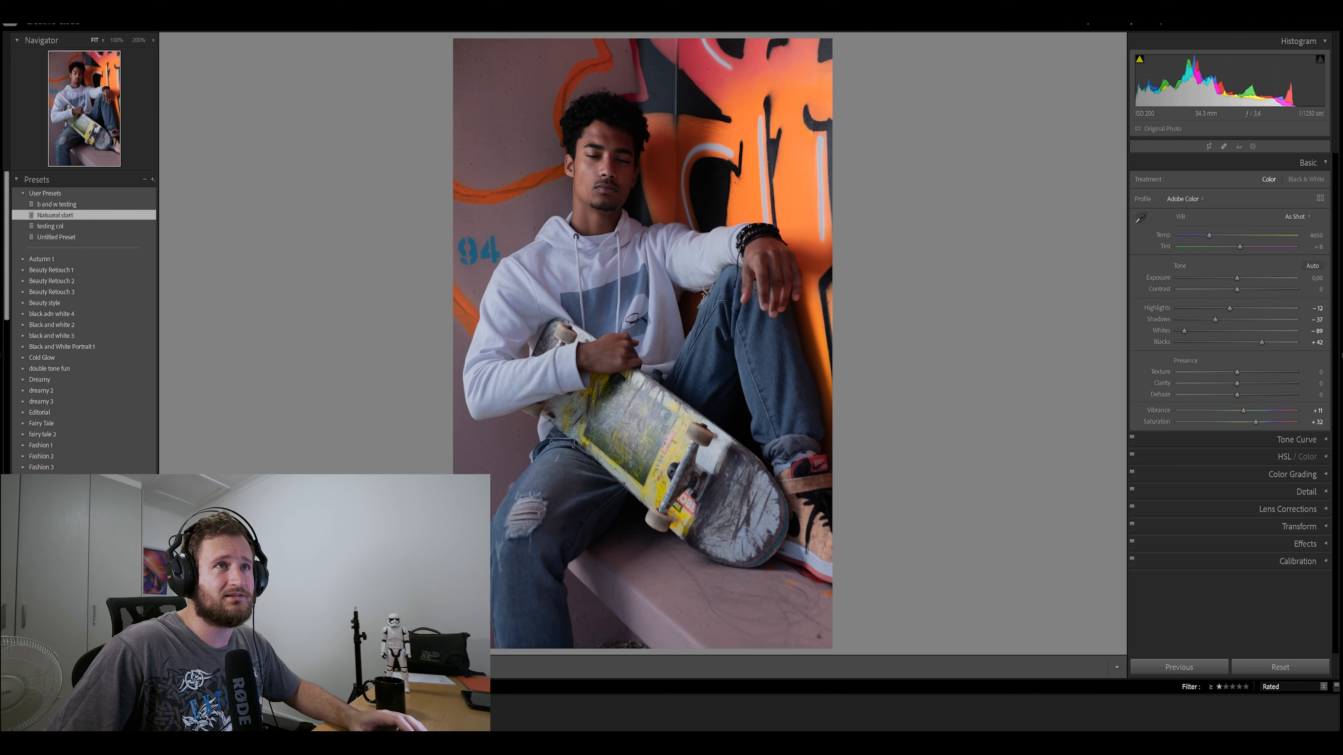
Select all five photos in the grid and sync the first portrait's develop settings to them
key(e)
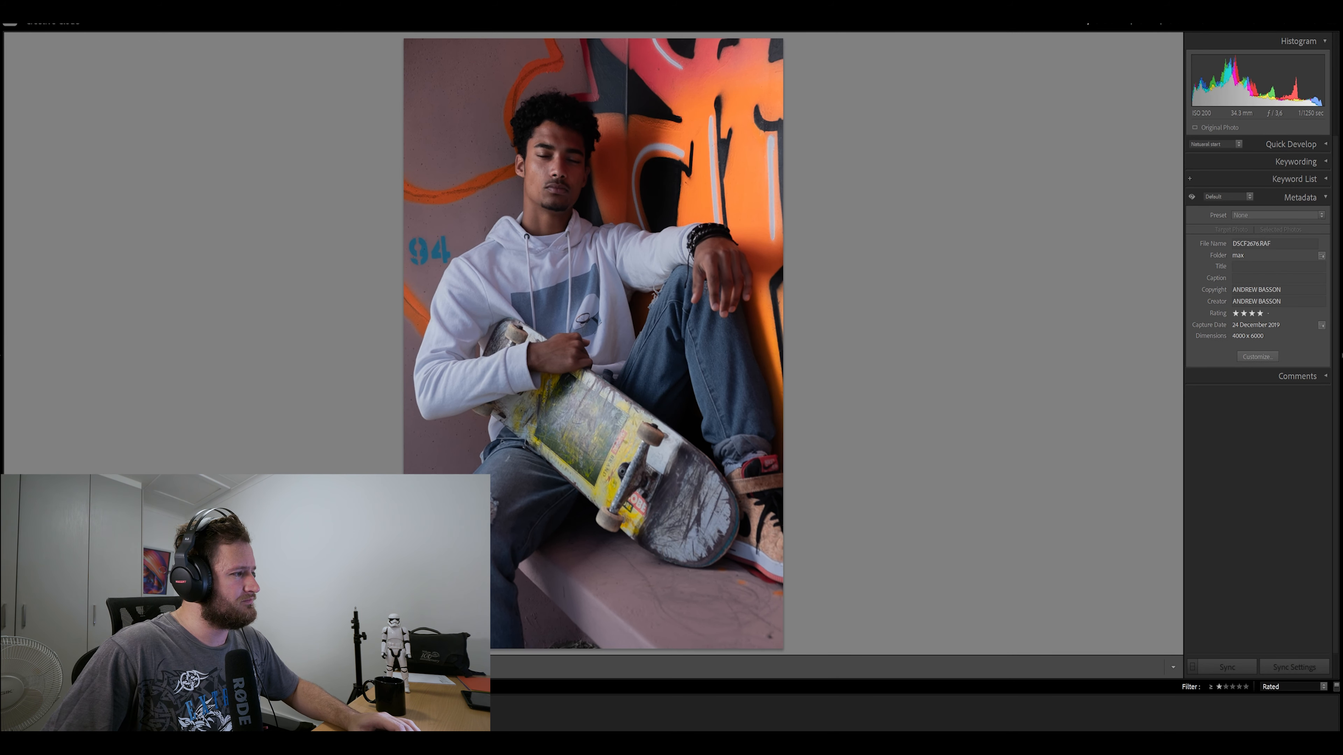
key(g)
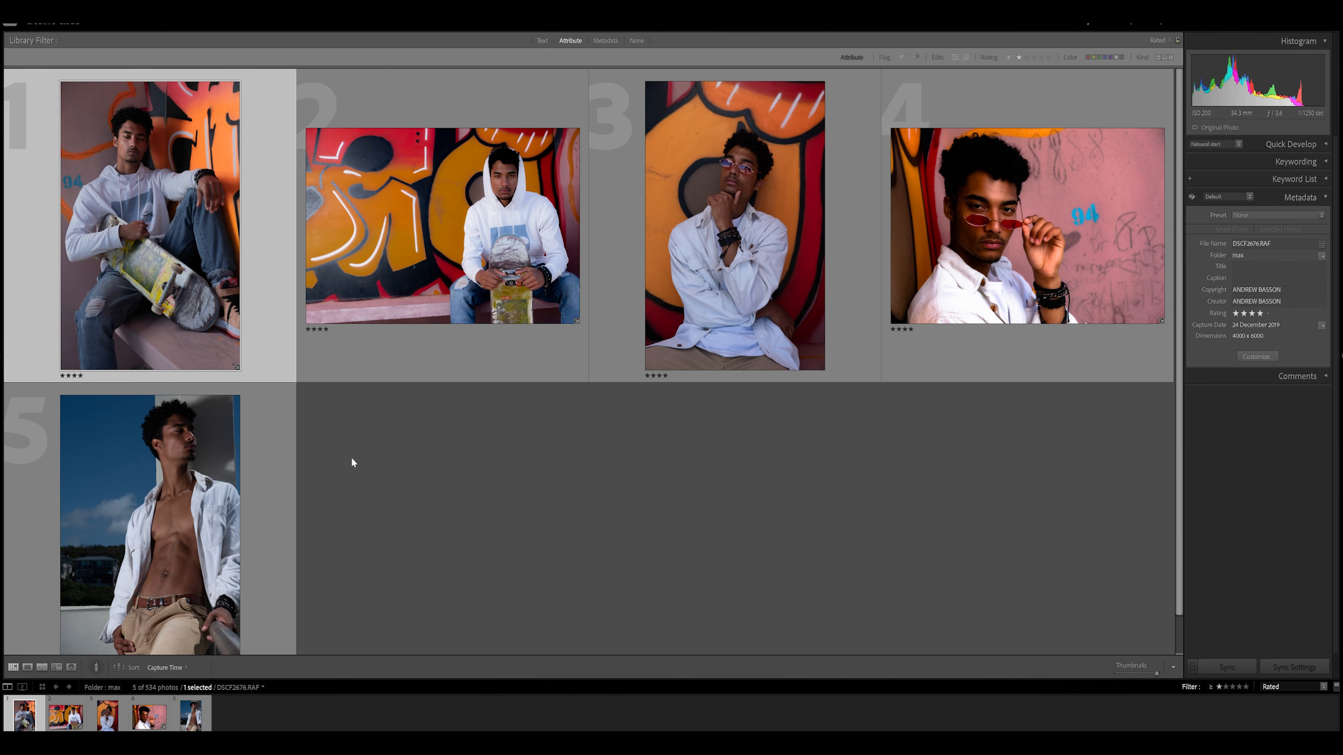
key(ctrl+a)
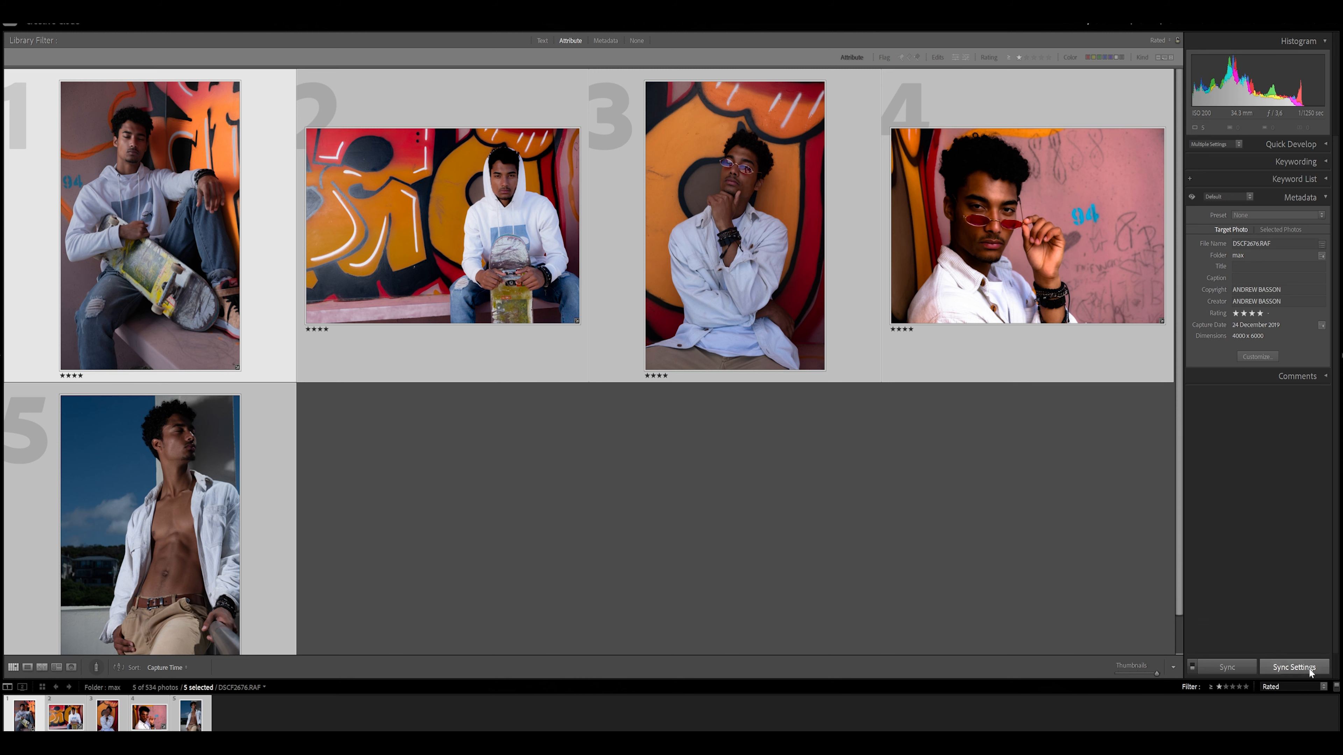
key(ctrl+e)
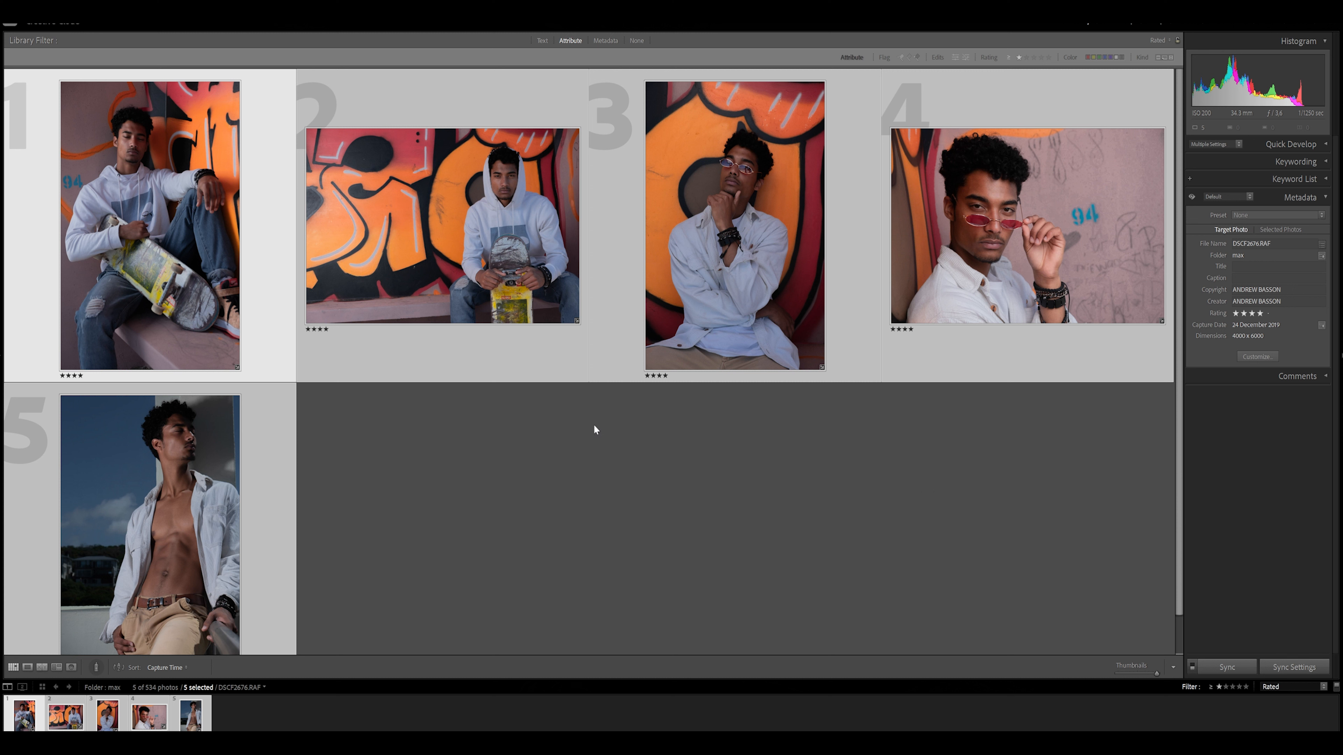
Reopen the first skateboard portrait for developing and reset all of its adjustments
click(476, 521)
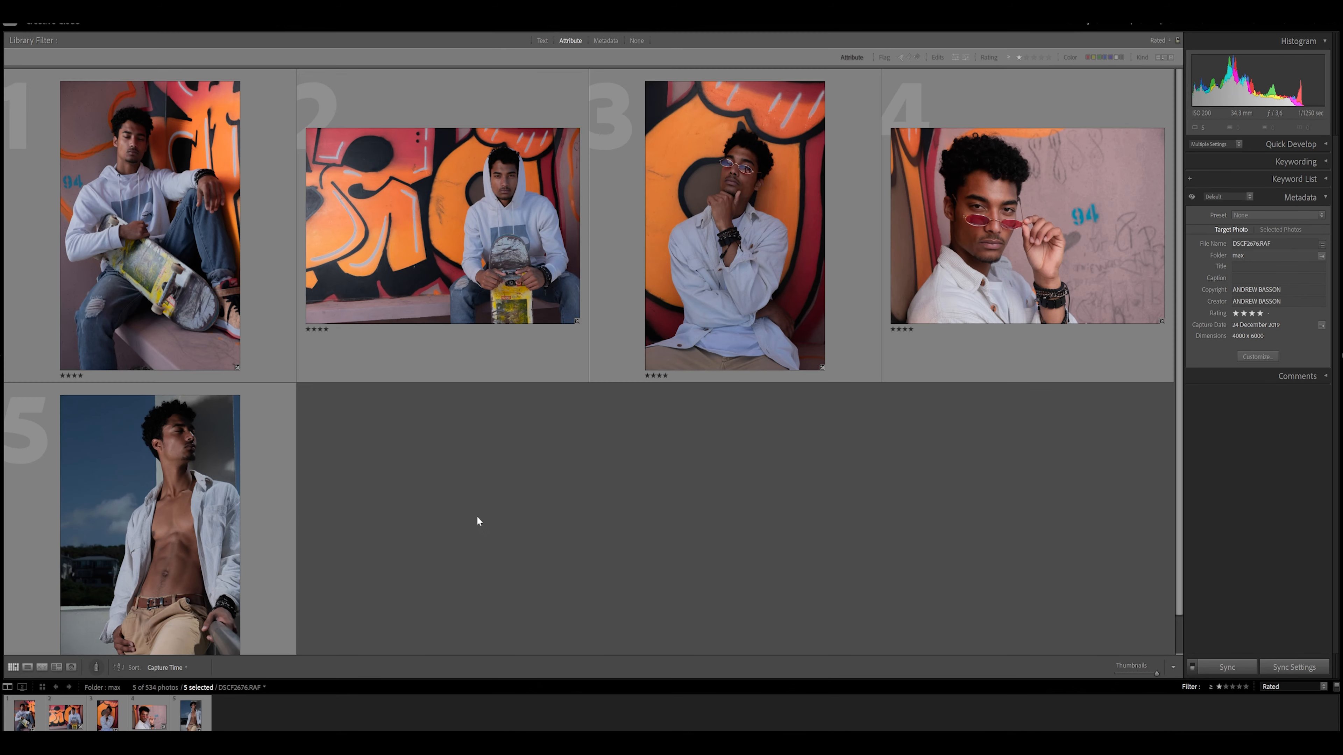
click(196, 307)
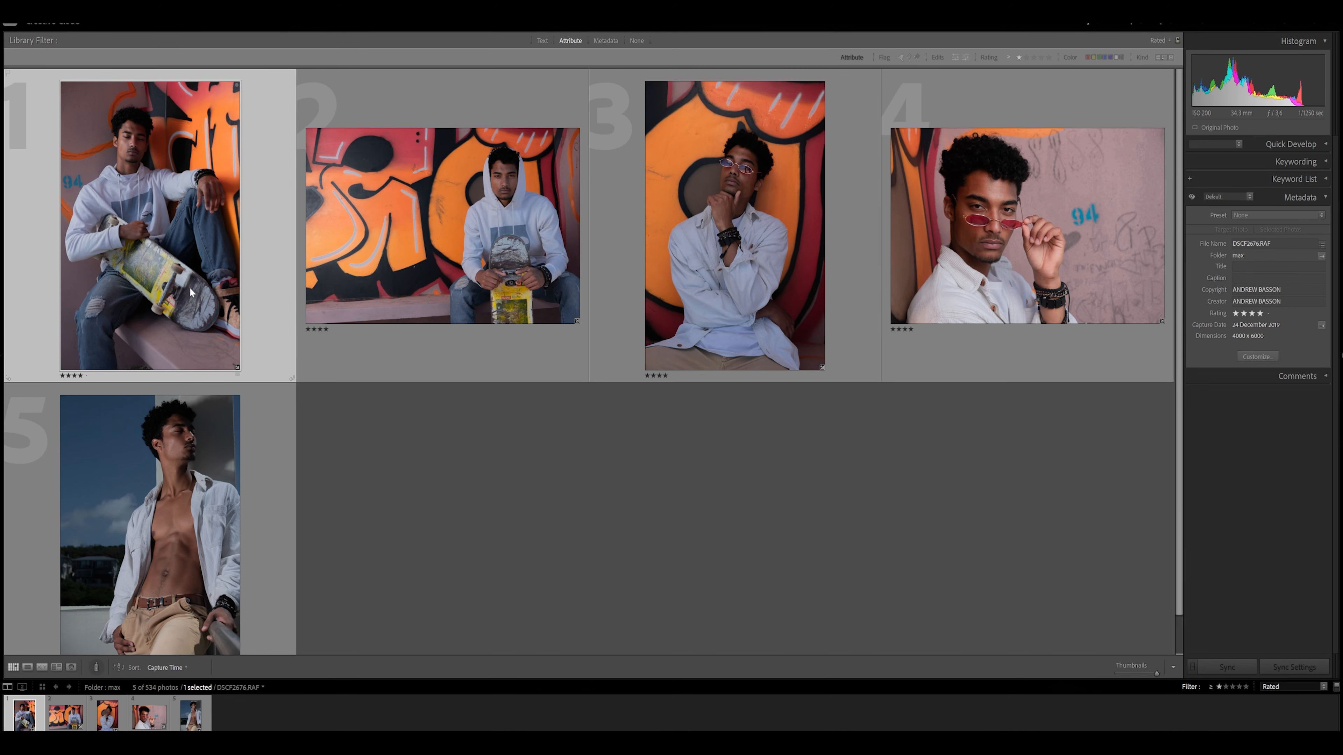
double_click(199, 236)
key(g)
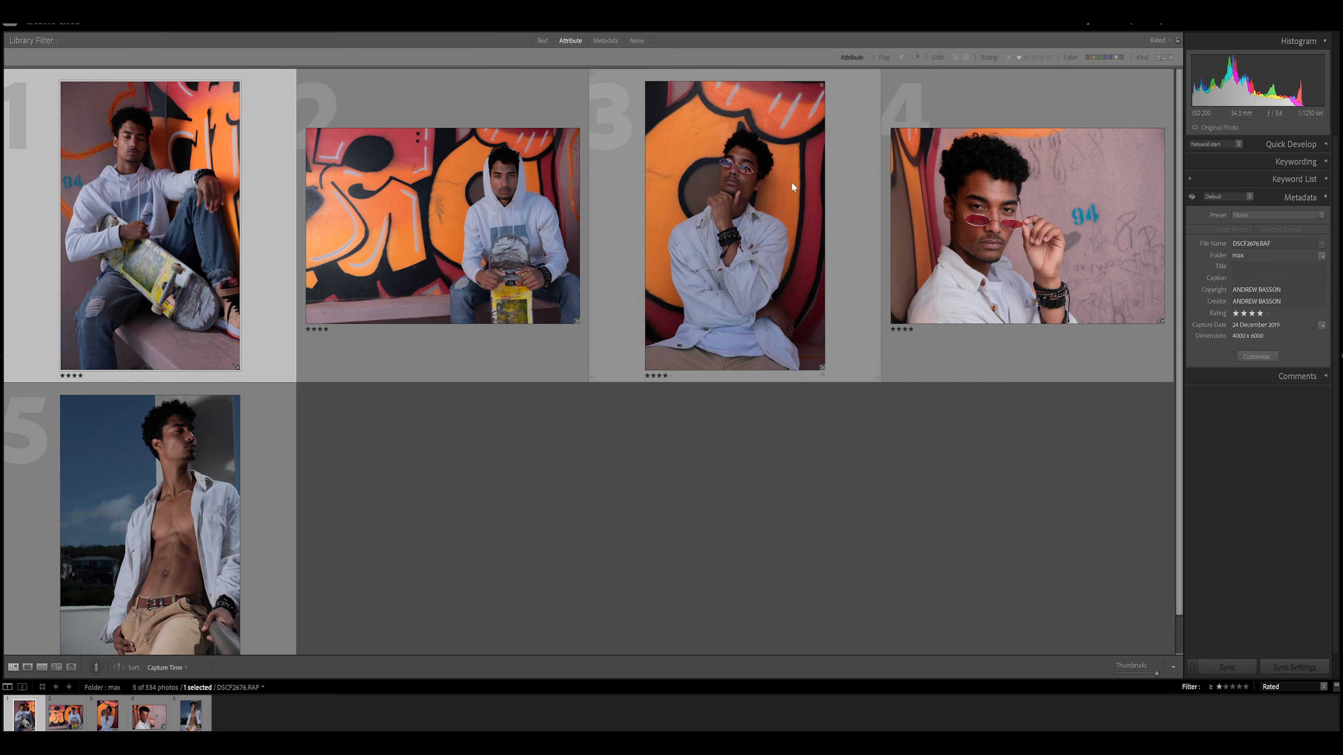
double_click(217, 219)
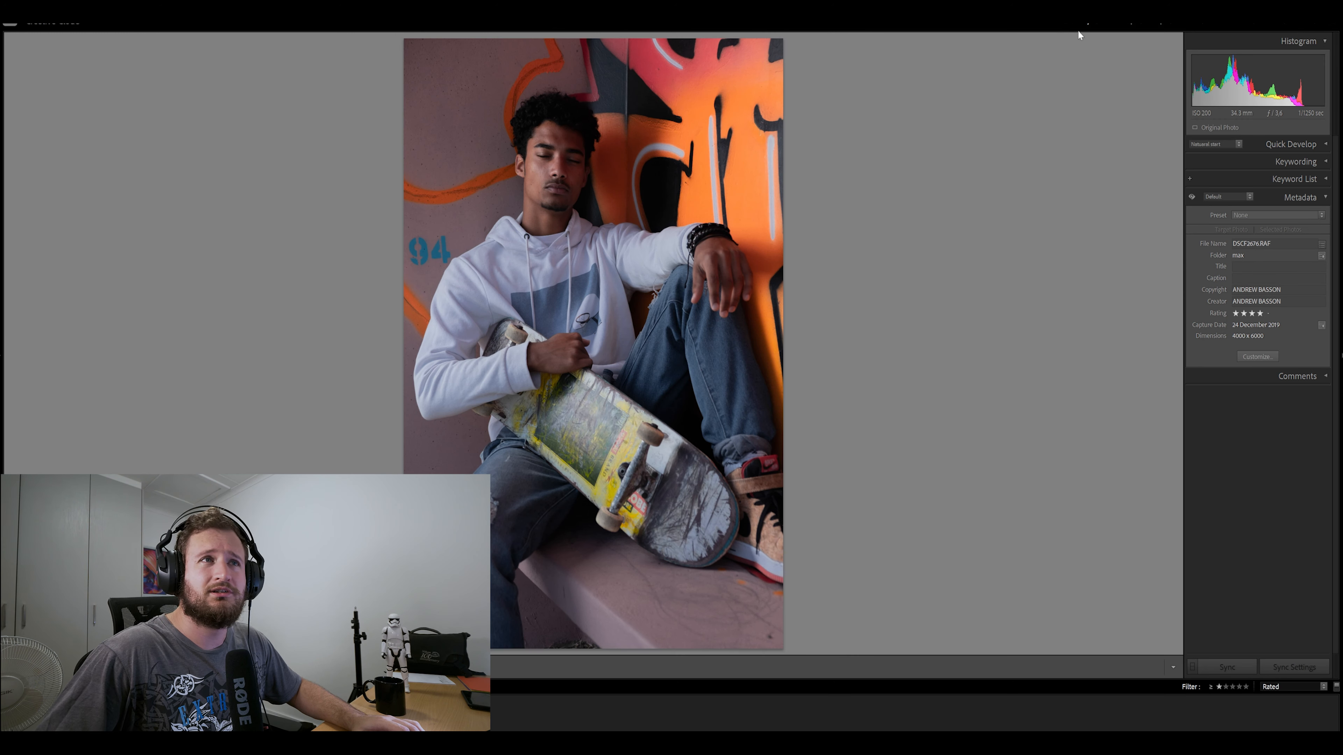
key(d)
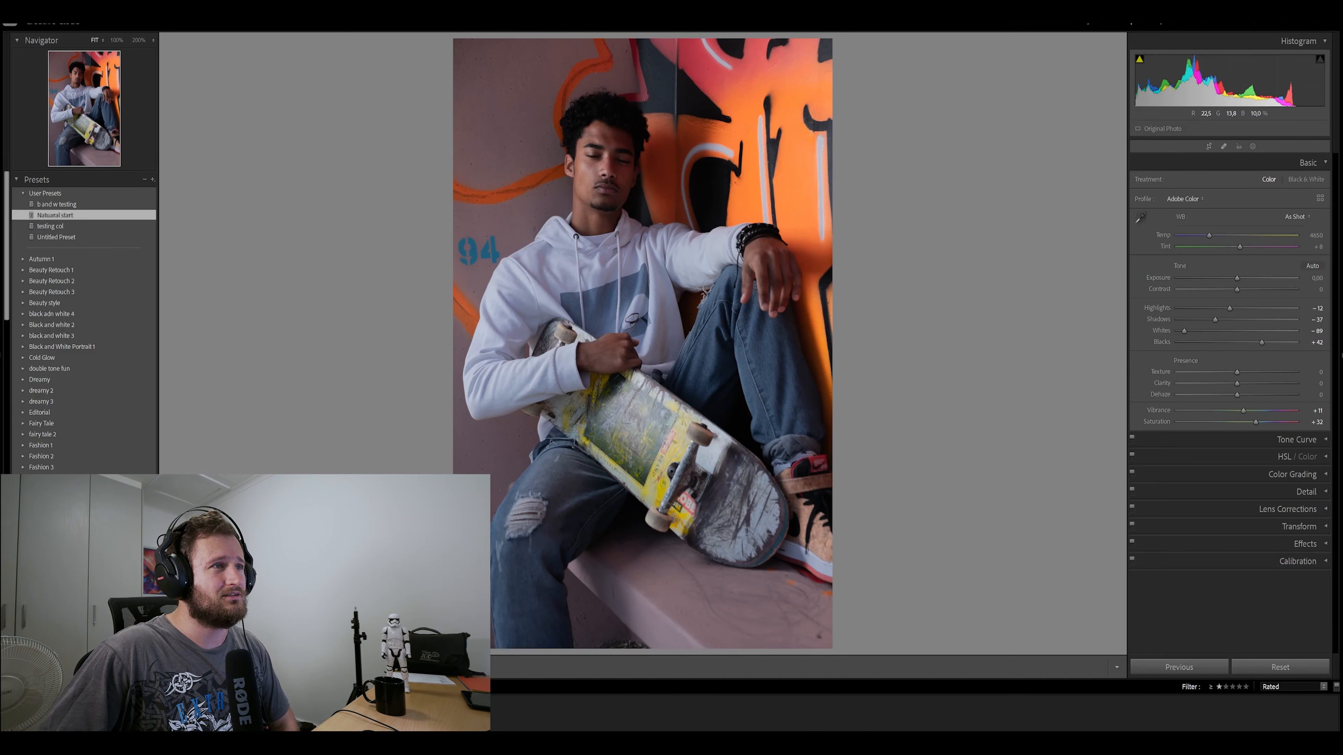
key(ctrl+shift+r)
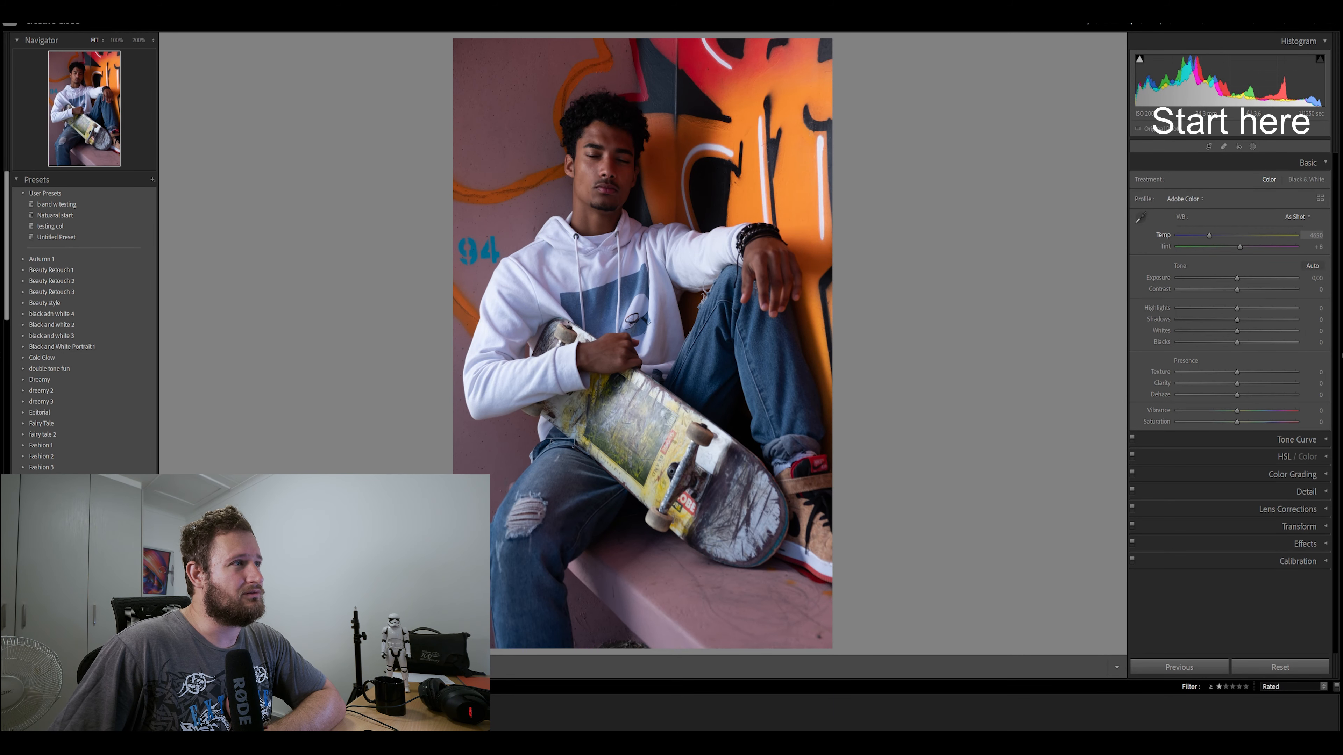
Set Temp to 5373, Tint −1, Contrast +15, Highlights −40, Shadows +73, Whites −30 and Blacks +18
drag(1209, 236, 1234, 246)
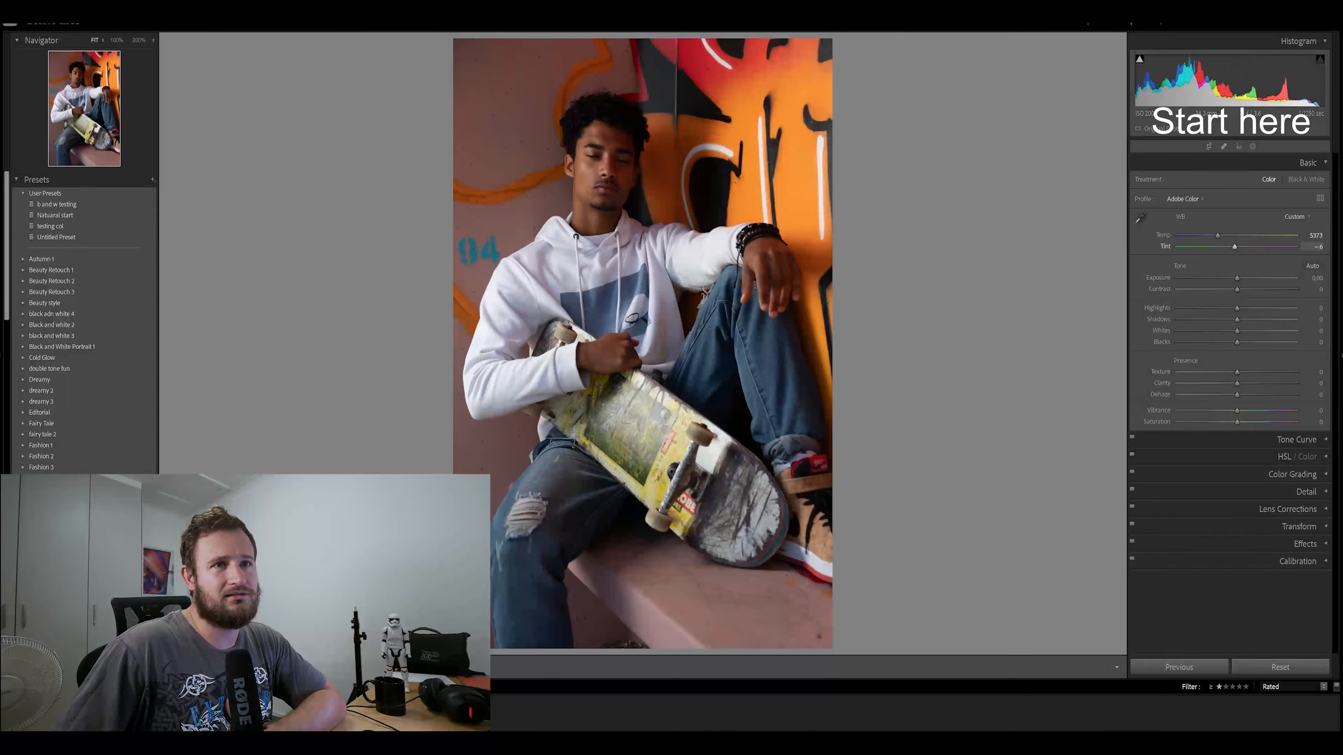
drag(1234, 246, 1236, 247)
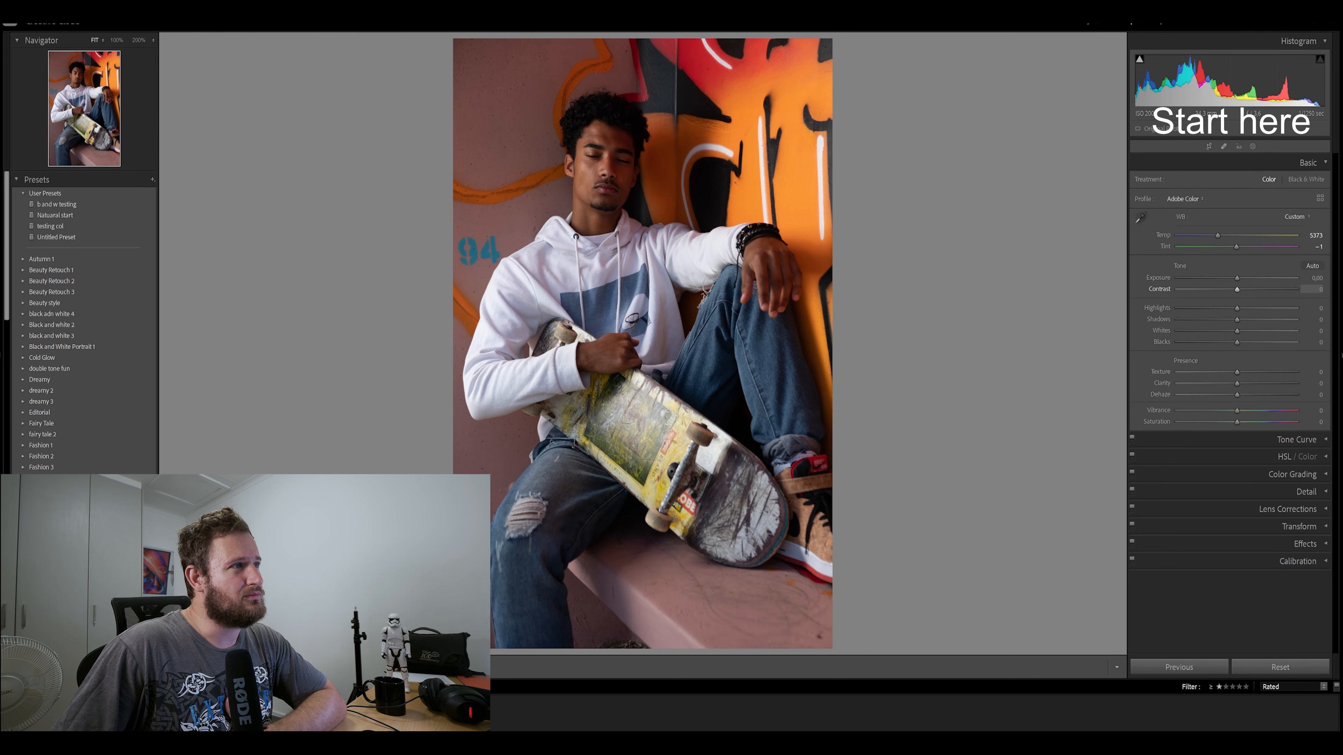
drag(1237, 290, 1247, 342)
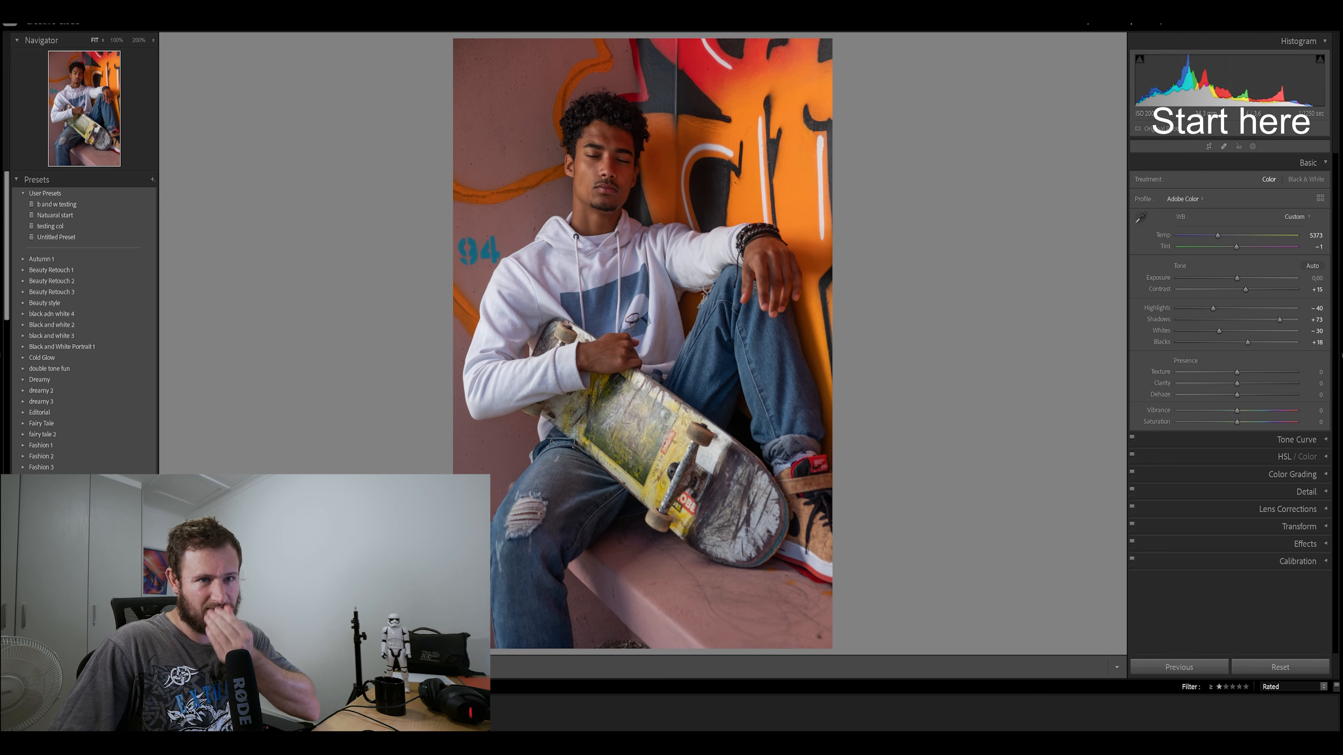
Set the portrait's Texture to +17, Clarity to +9, Vibrance to +6 and overall Saturation to +10
drag(1237, 371, 1247, 372)
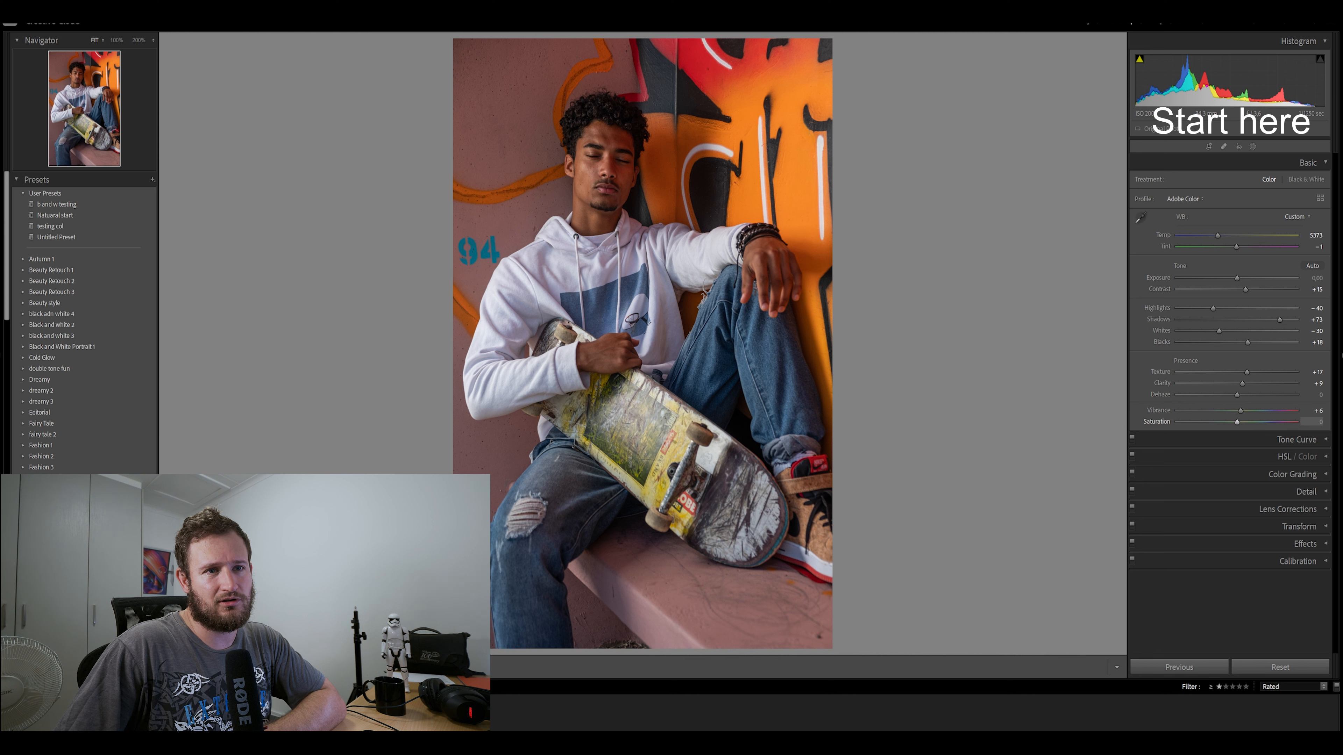
drag(1238, 422, 1243, 422)
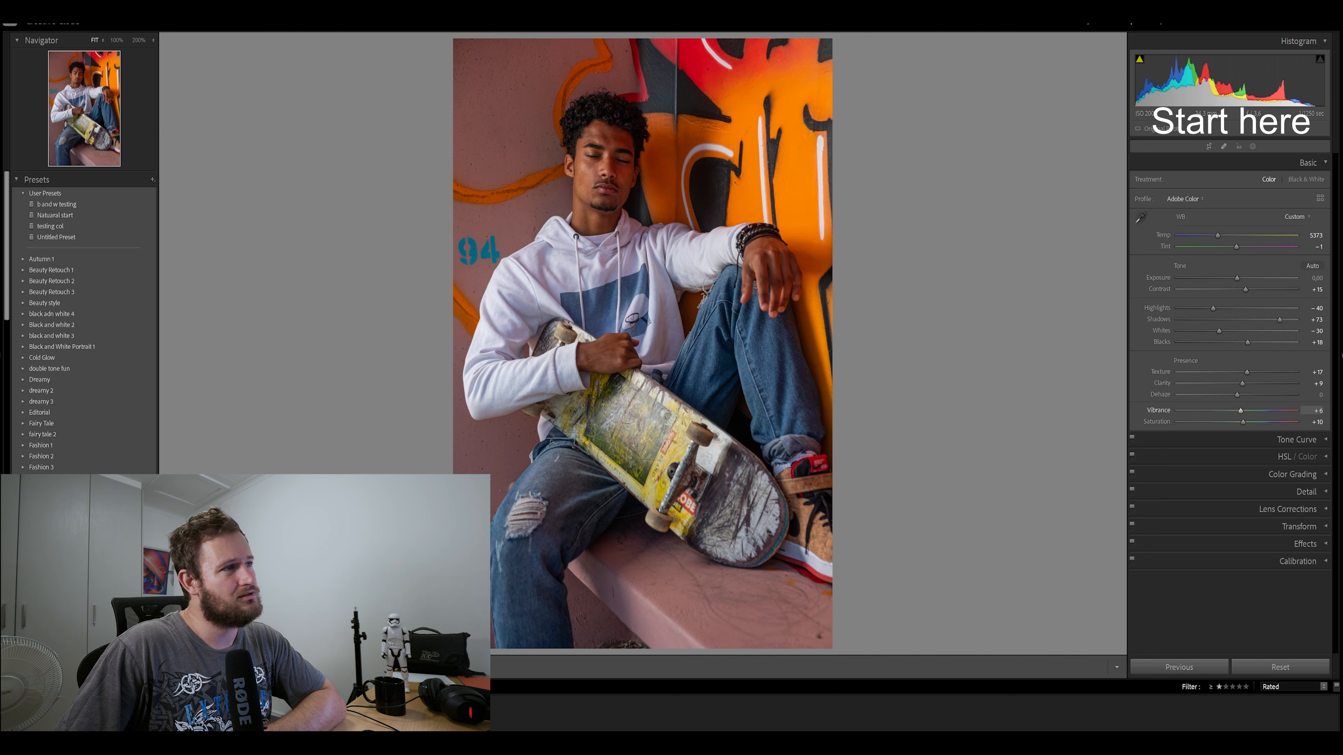
click(1297, 440)
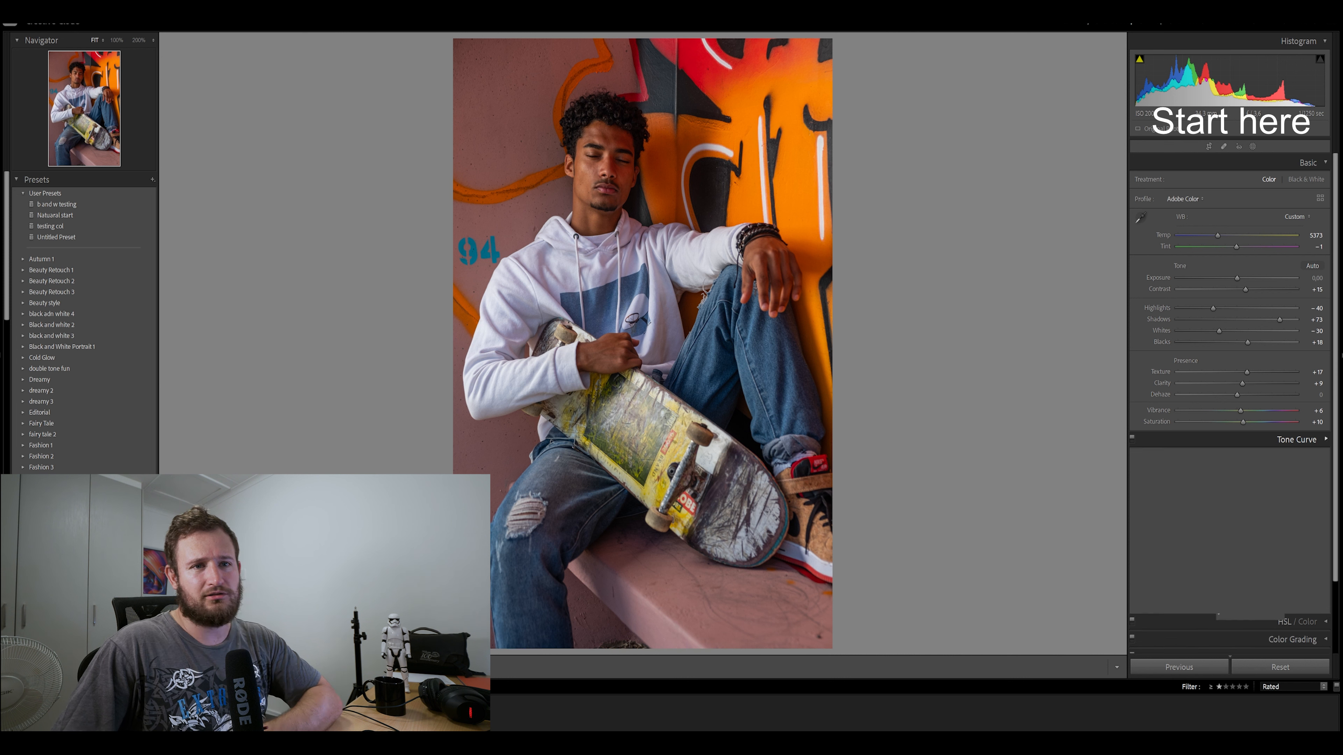
click(1296, 440)
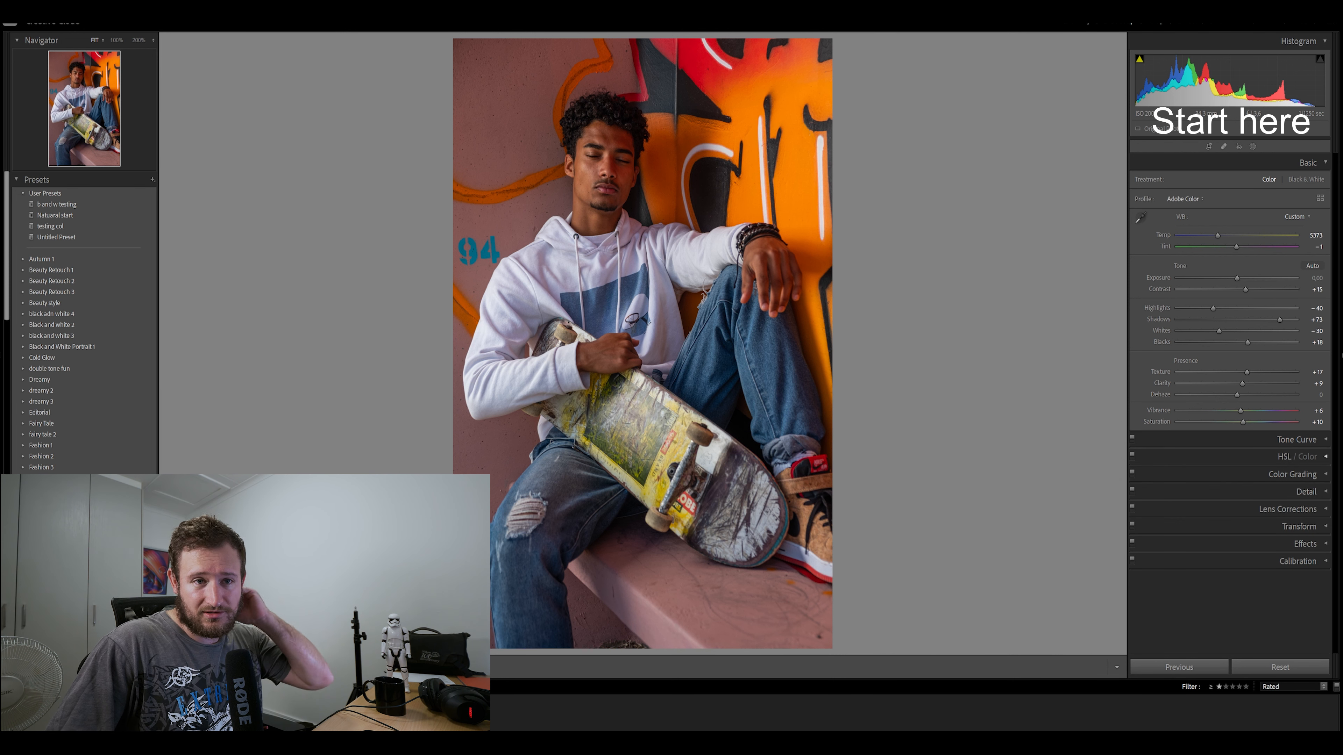
Set the HSL saturation of Red to +18, Orange to −15, Yellow to −14 and Blue to +17
click(1295, 457)
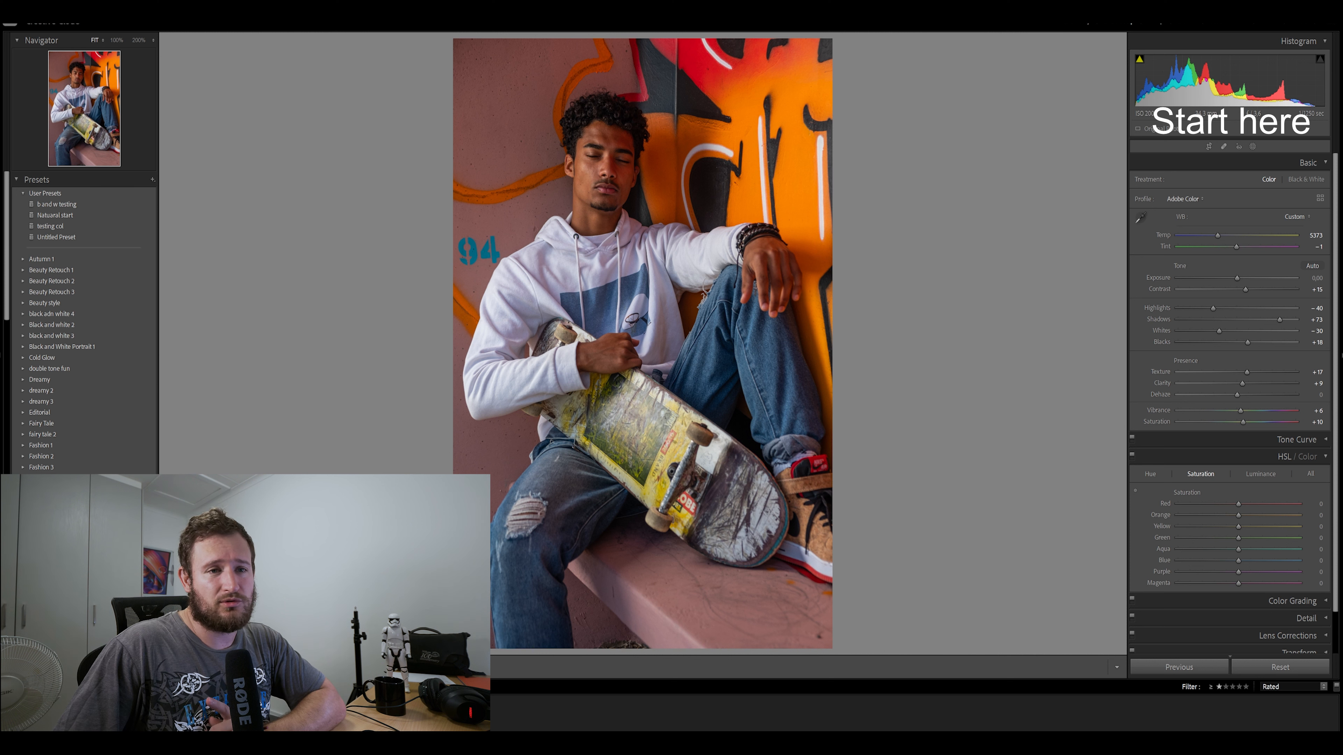
drag(1238, 504, 1250, 505)
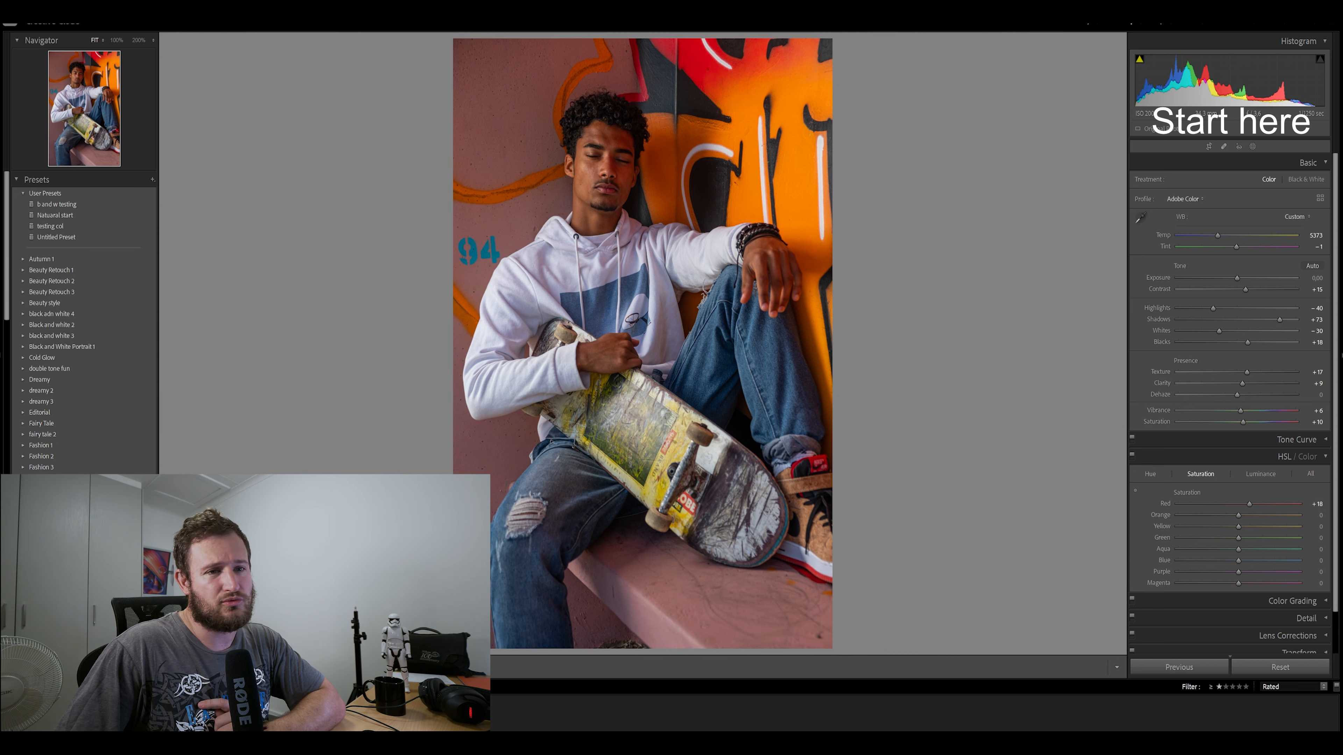
drag(1238, 515, 1230, 515)
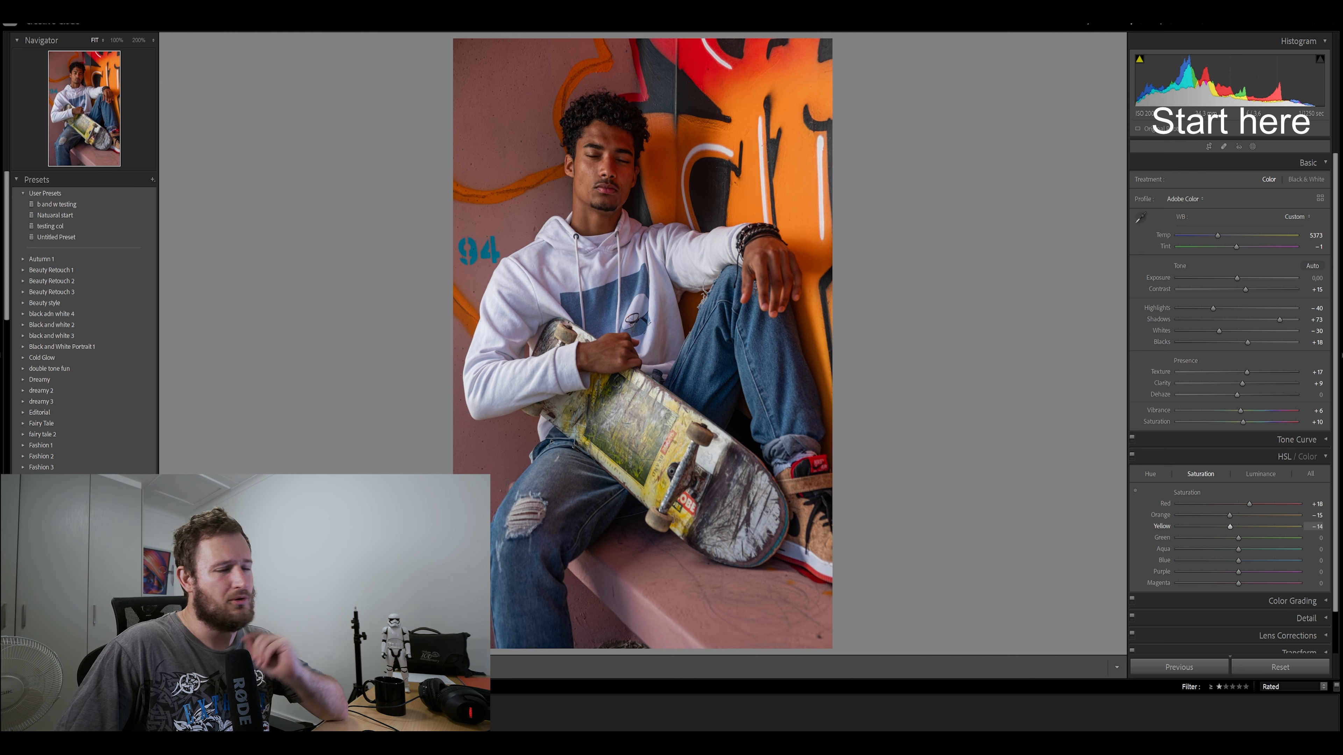
drag(1238, 560, 1183, 560)
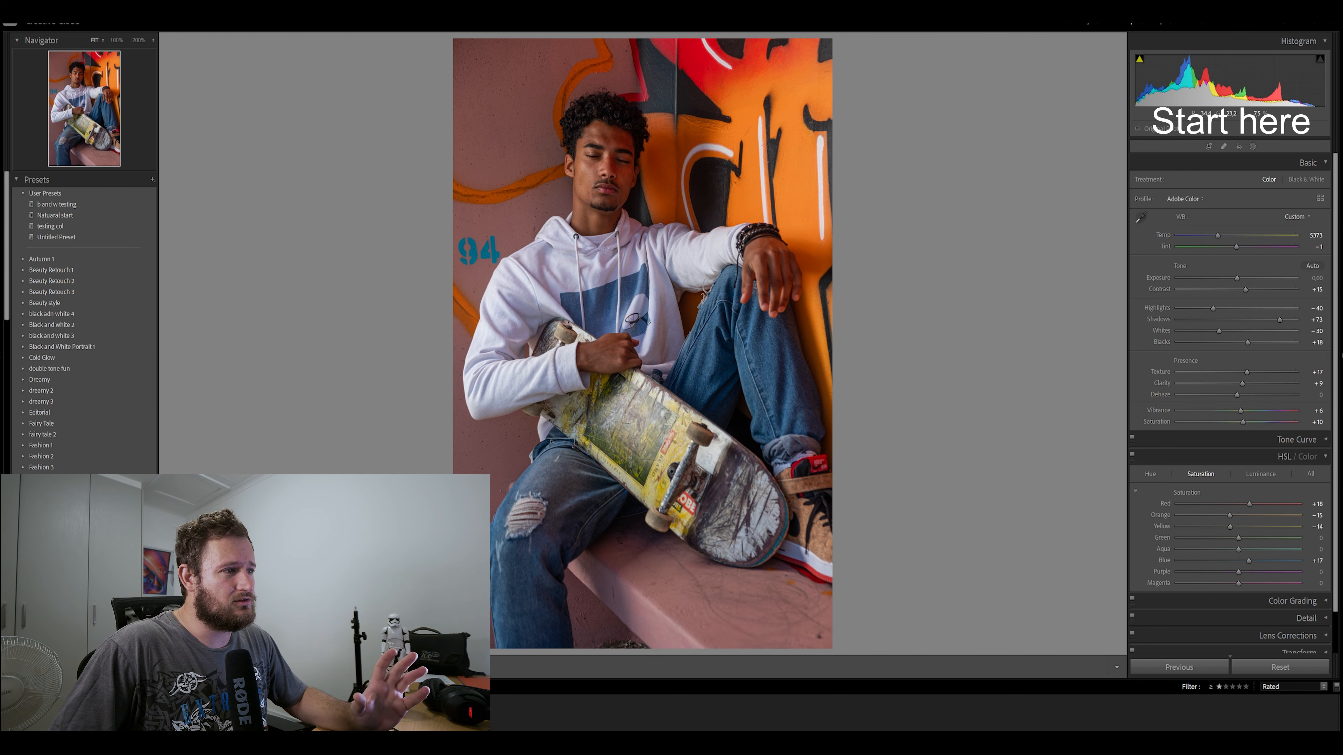
Set HSL luminance to Red +20, Orange +26, Yellow +15, Green −35, Aqua −19 and Blue −32, and Green saturation to −28
click(1261, 474)
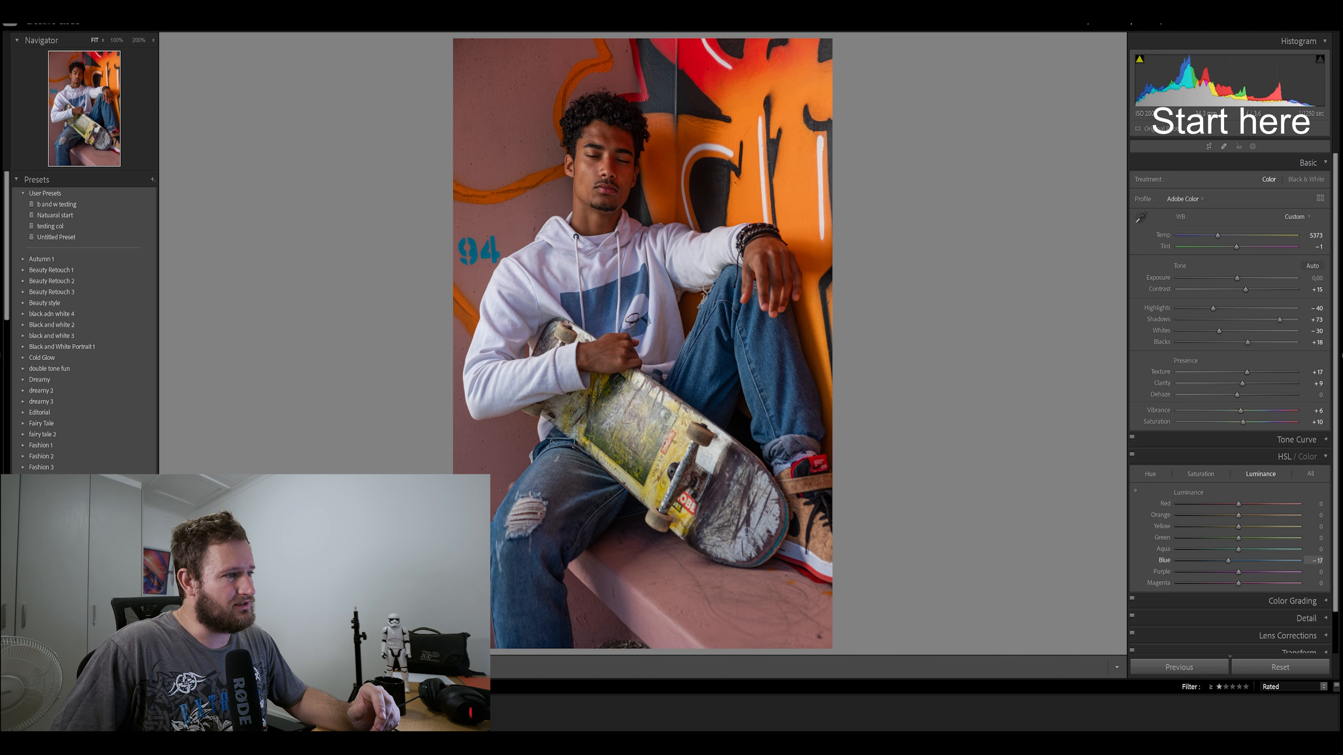
drag(1220, 560, 1211, 560)
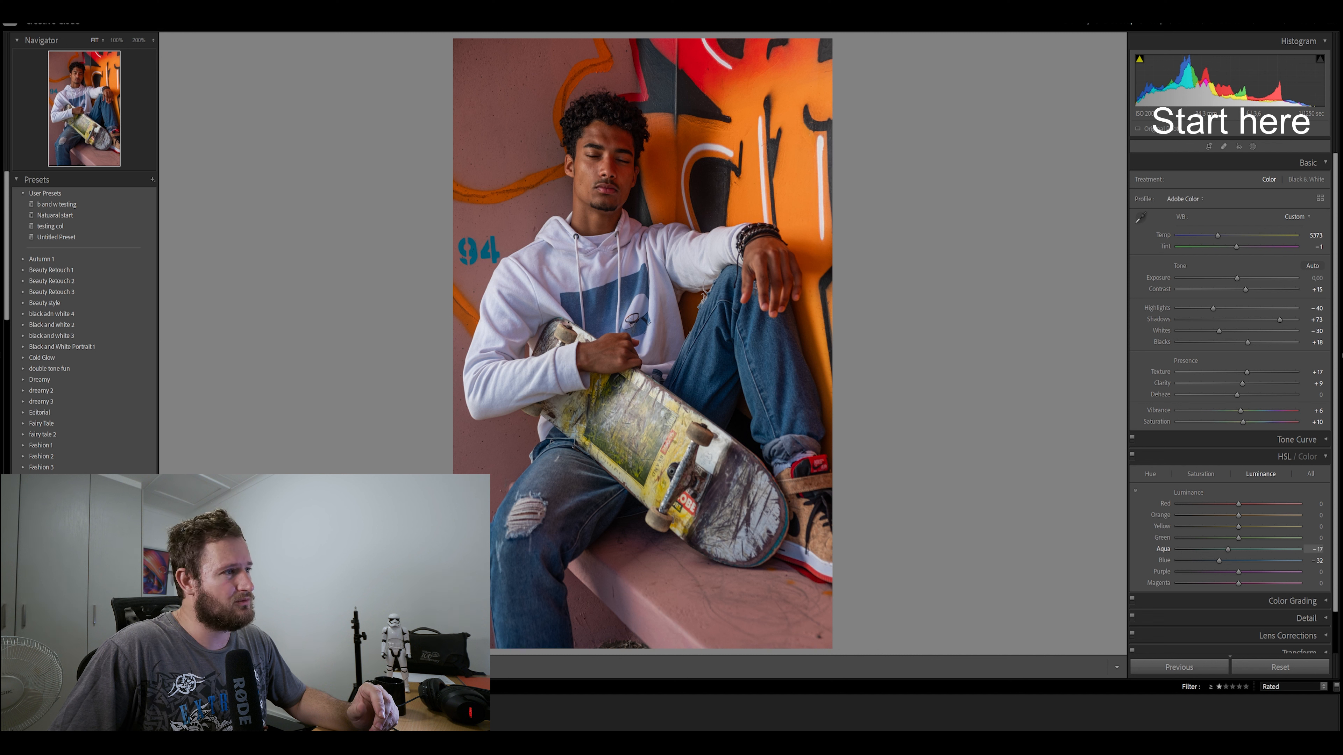
drag(1225, 550, 1227, 549)
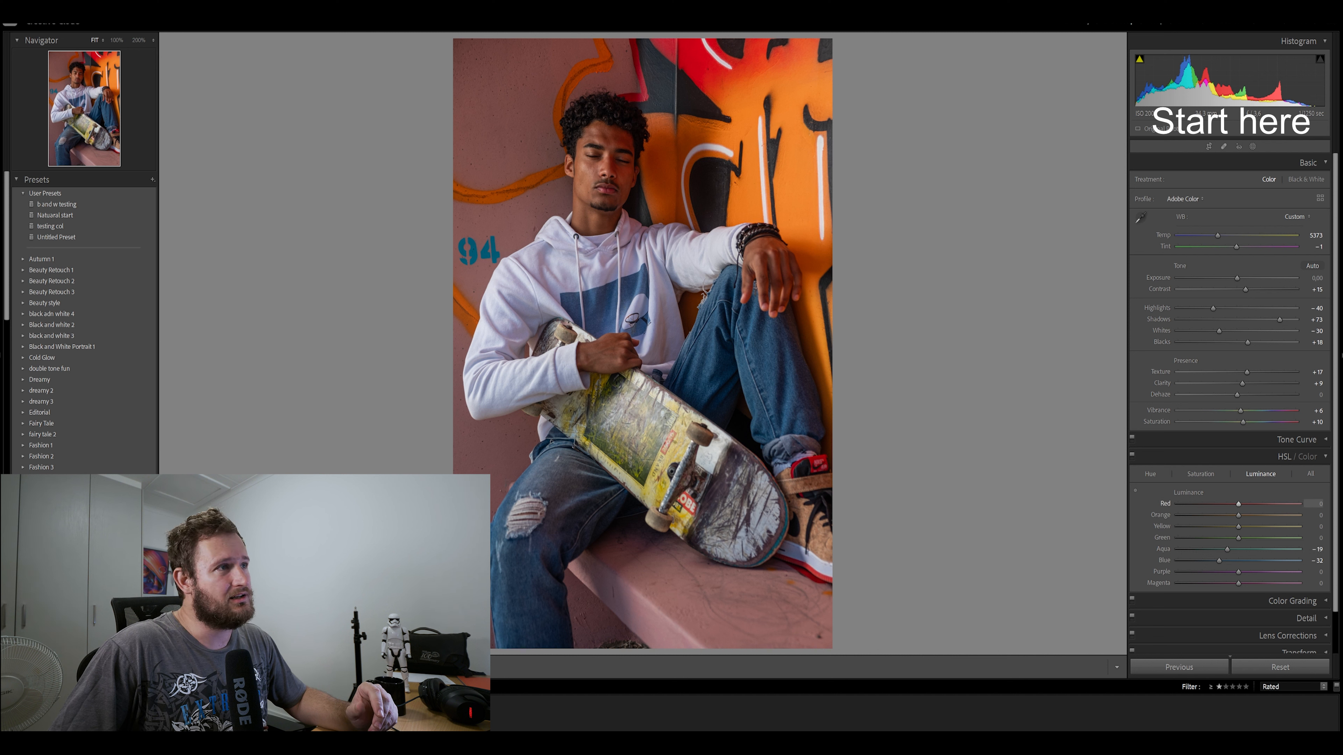
mouse_move(1239, 504)
mouse_down()
mouse_move(1250, 504)
mouse_move(1248, 527)
mouse_up()
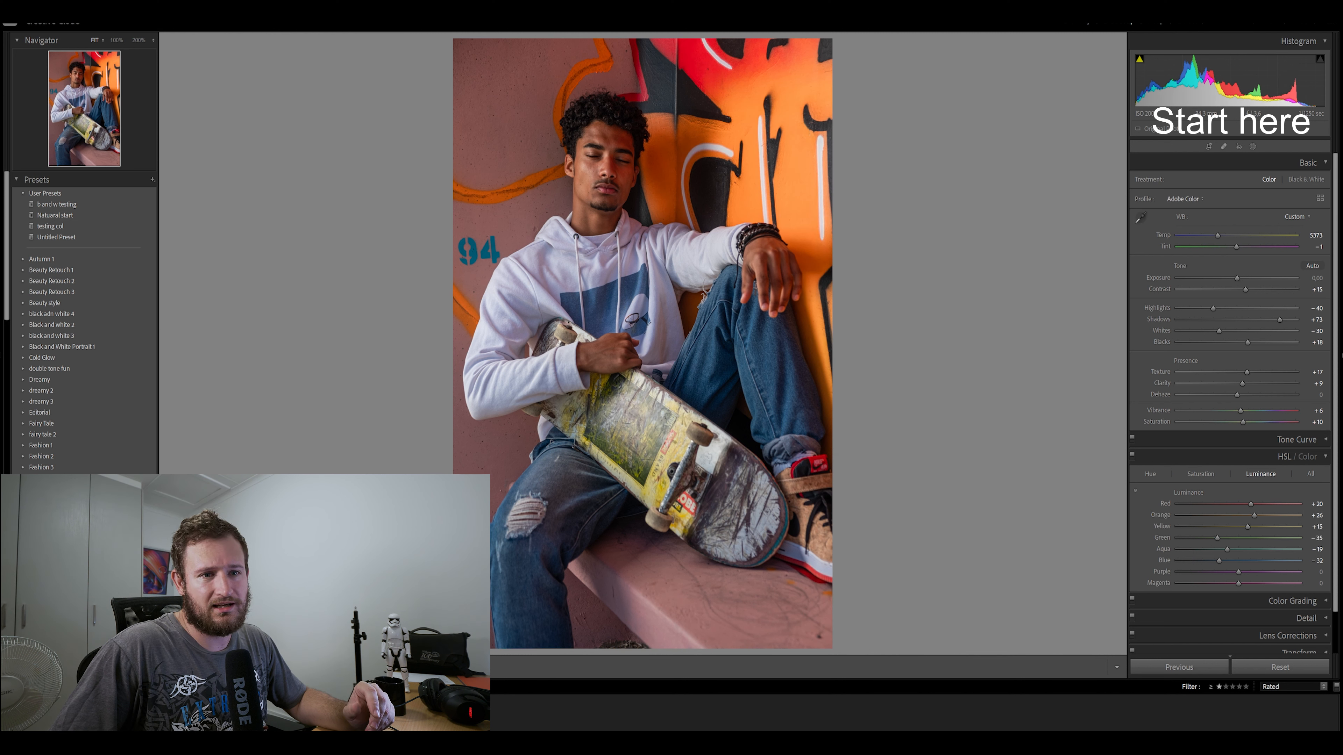
click(1201, 473)
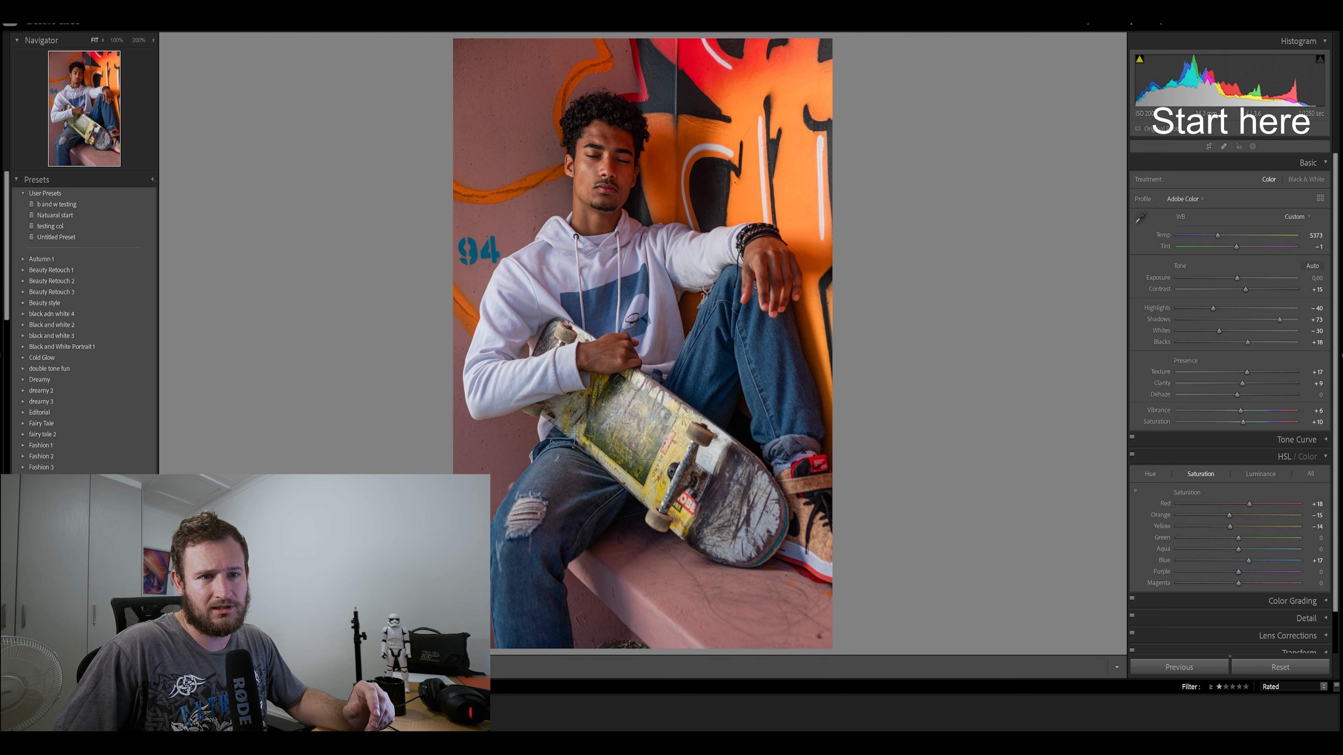
drag(1224, 538, 1221, 538)
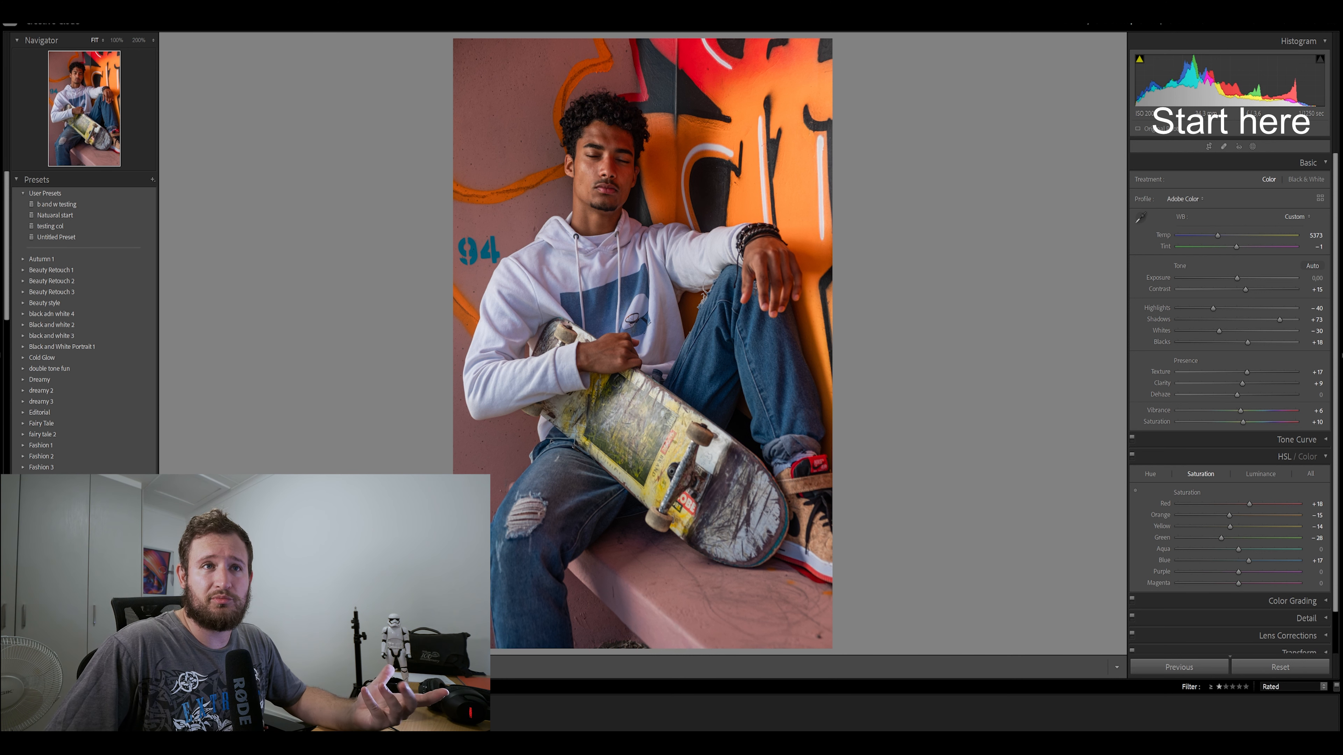
Add a diagonal linear gradient mask covering the portrait's upper-right side and fading toward the lower-left corner
key(shift+w)
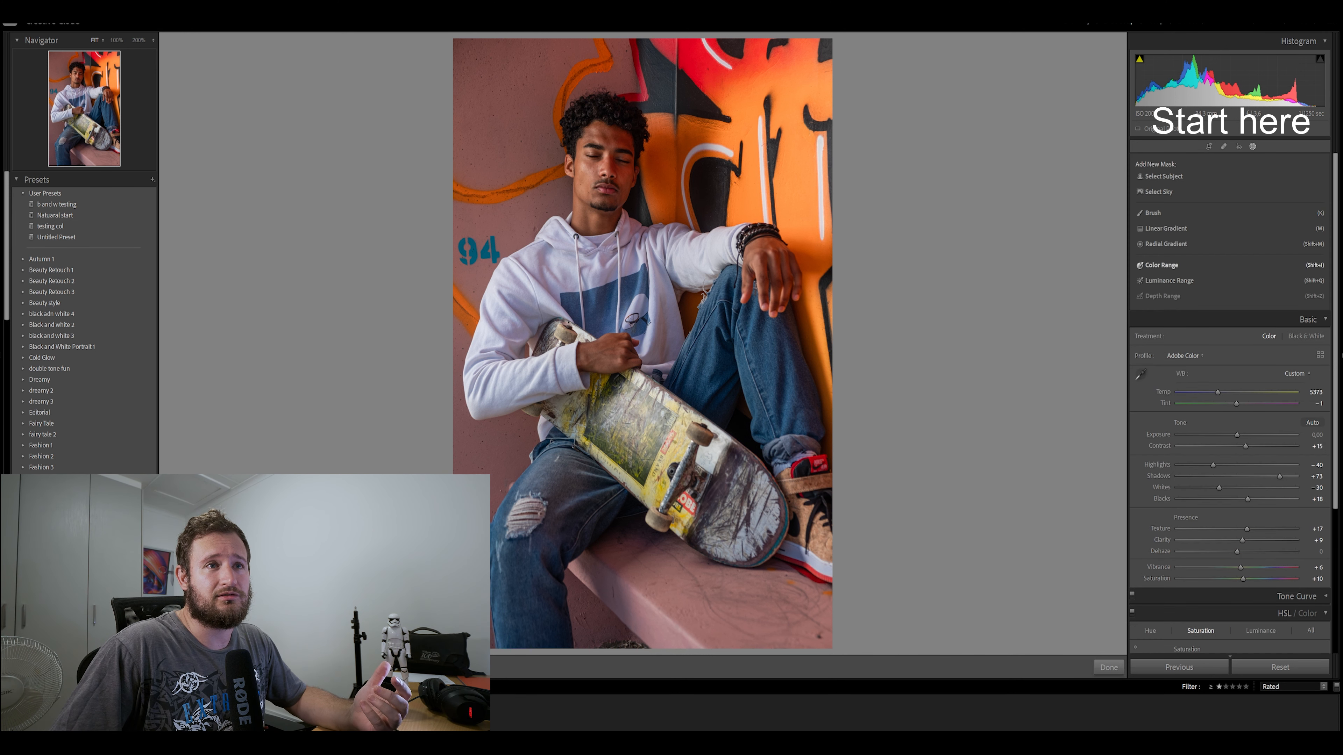
click(1166, 228)
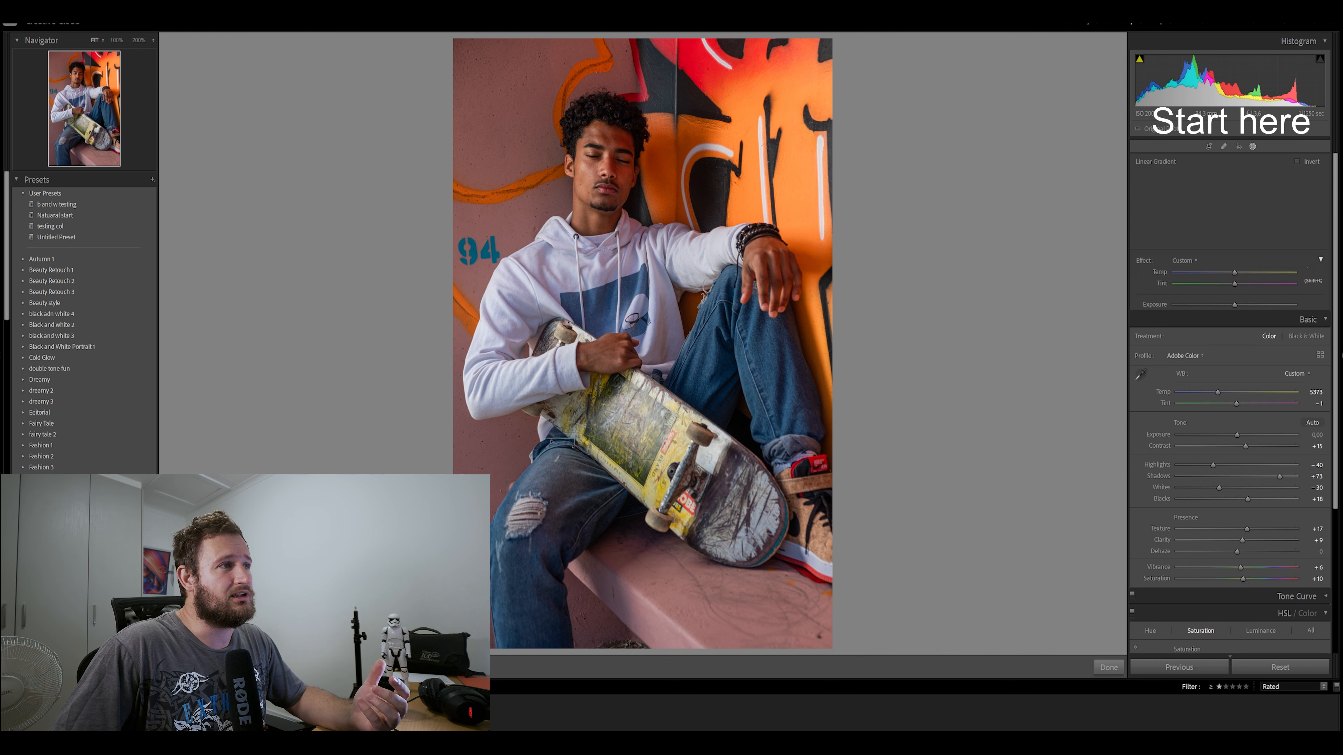
drag(735, 175, 434, 544)
drag(584, 360, 622, 324)
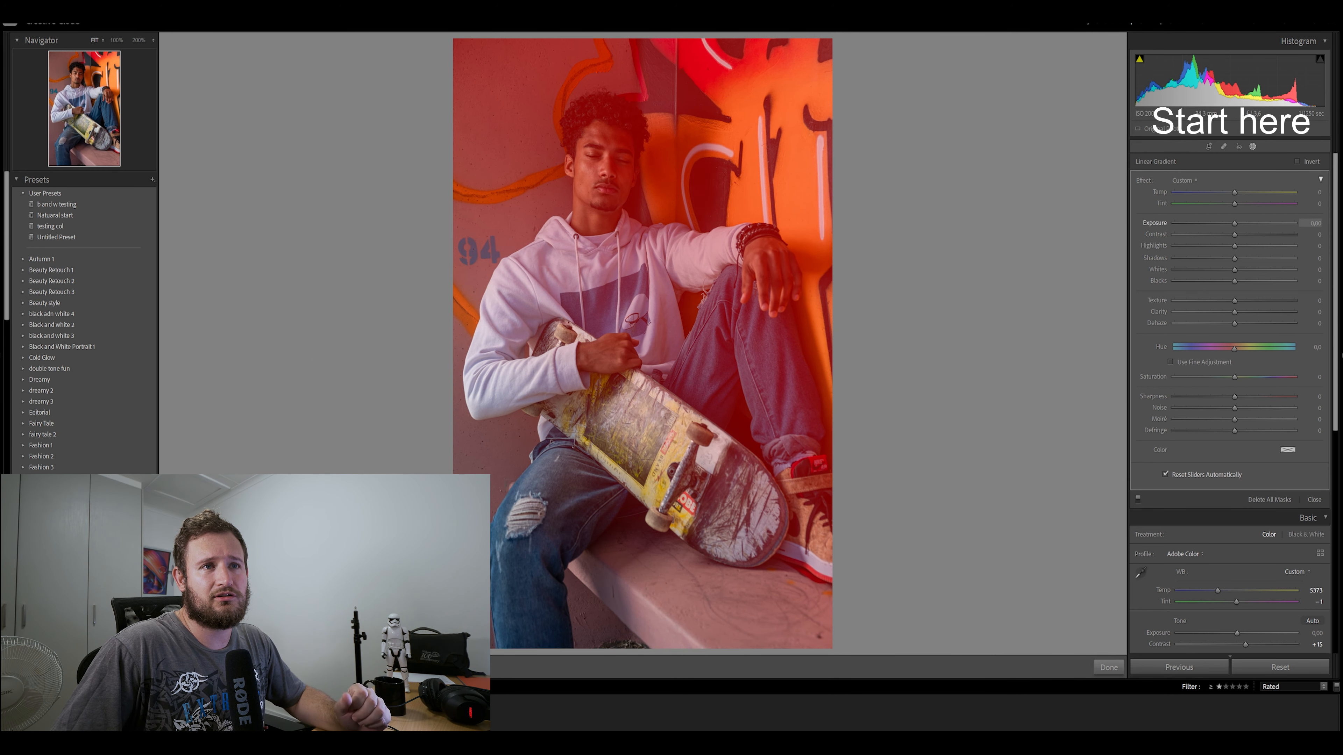
Set the linear gradient's Contrast to 36 and reposition the mask toward the portrait's lower-right side, slightly adjusting its angle
drag(1234, 234, 1256, 234)
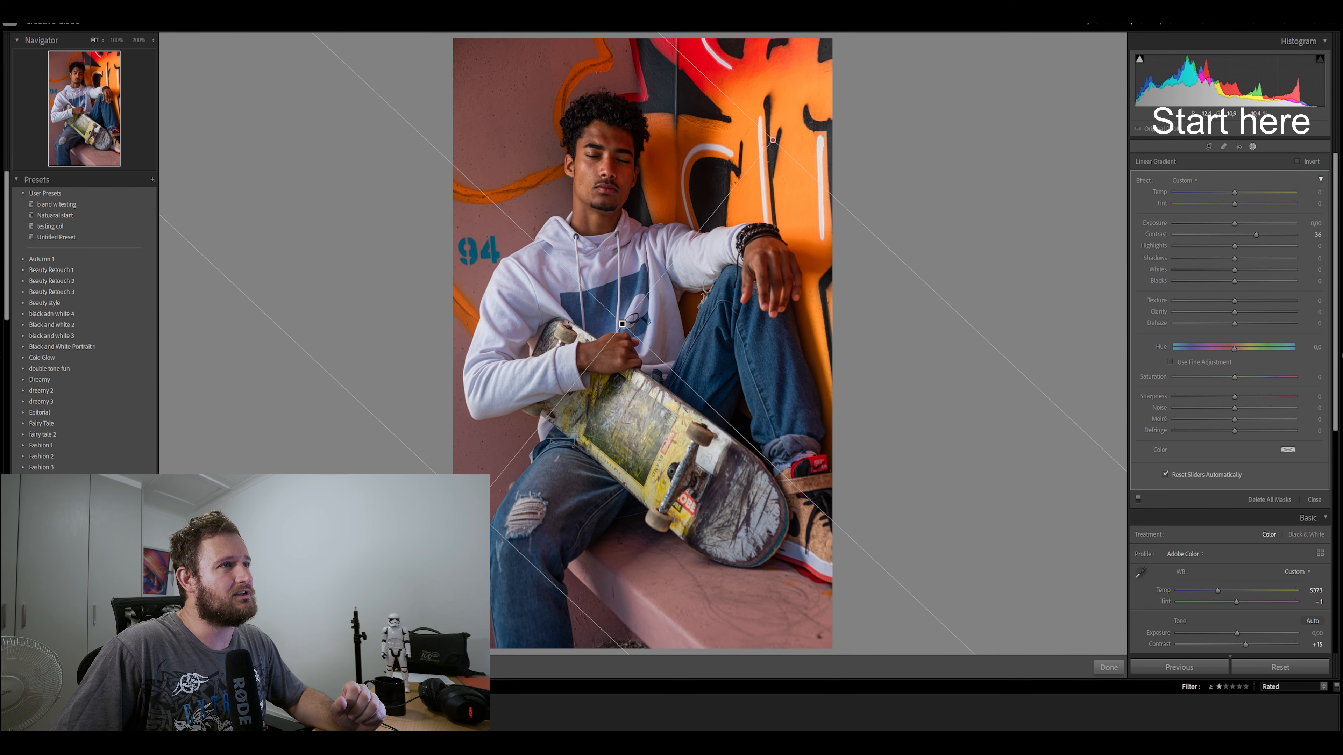
drag(772, 140, 739, 177)
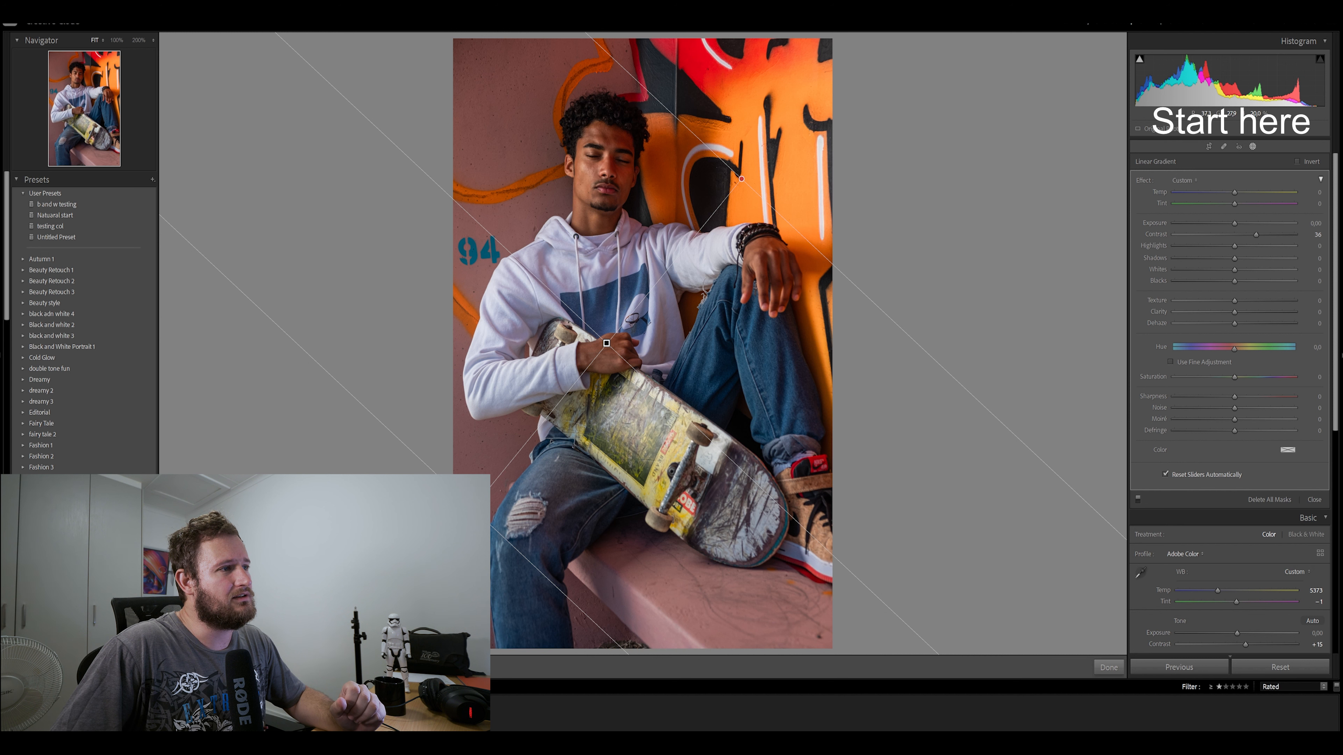
mouse_move(669, 401)
mouse_down()
mouse_move(640, 423)
mouse_move(688, 346)
mouse_move(664, 406)
mouse_up()
drag(607, 343, 667, 360)
click(655, 353)
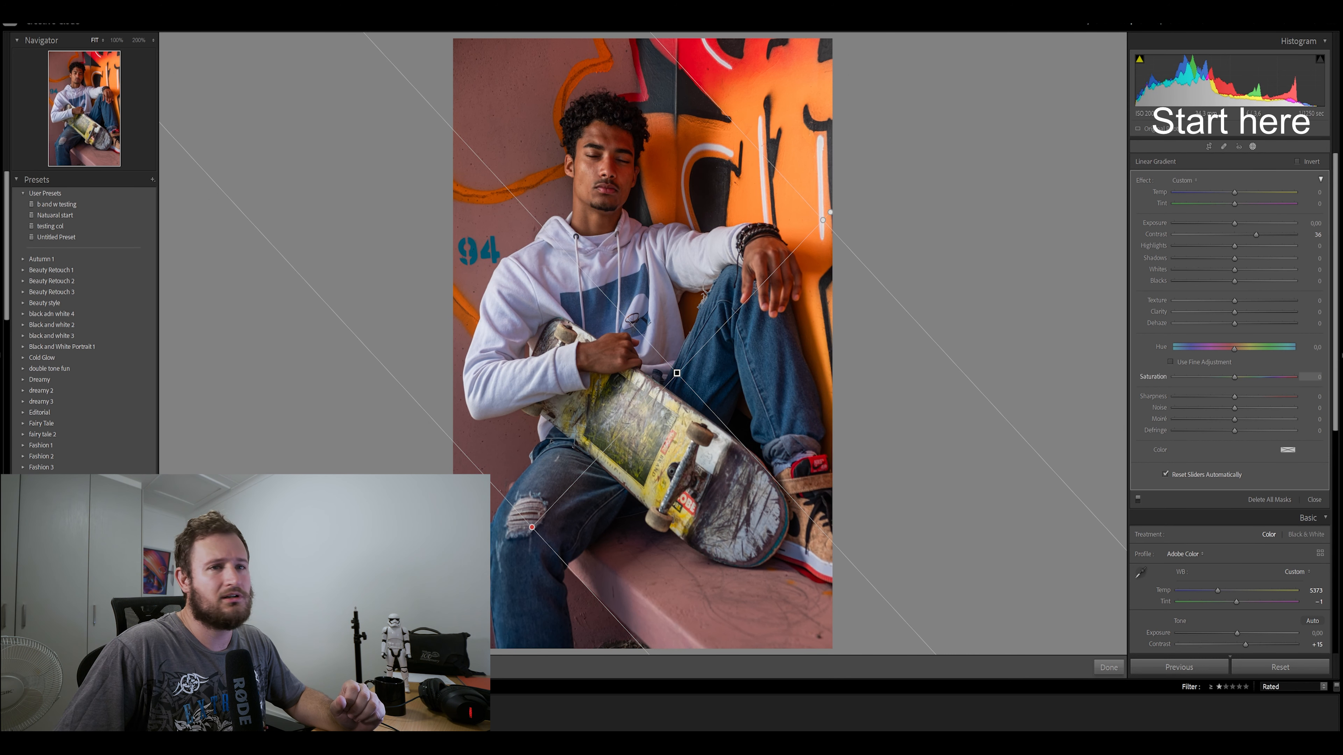
Reset the linear gradient's Contrast to 0, set its Exposure to 0.53 and finish editing the mask
double_click(1156, 235)
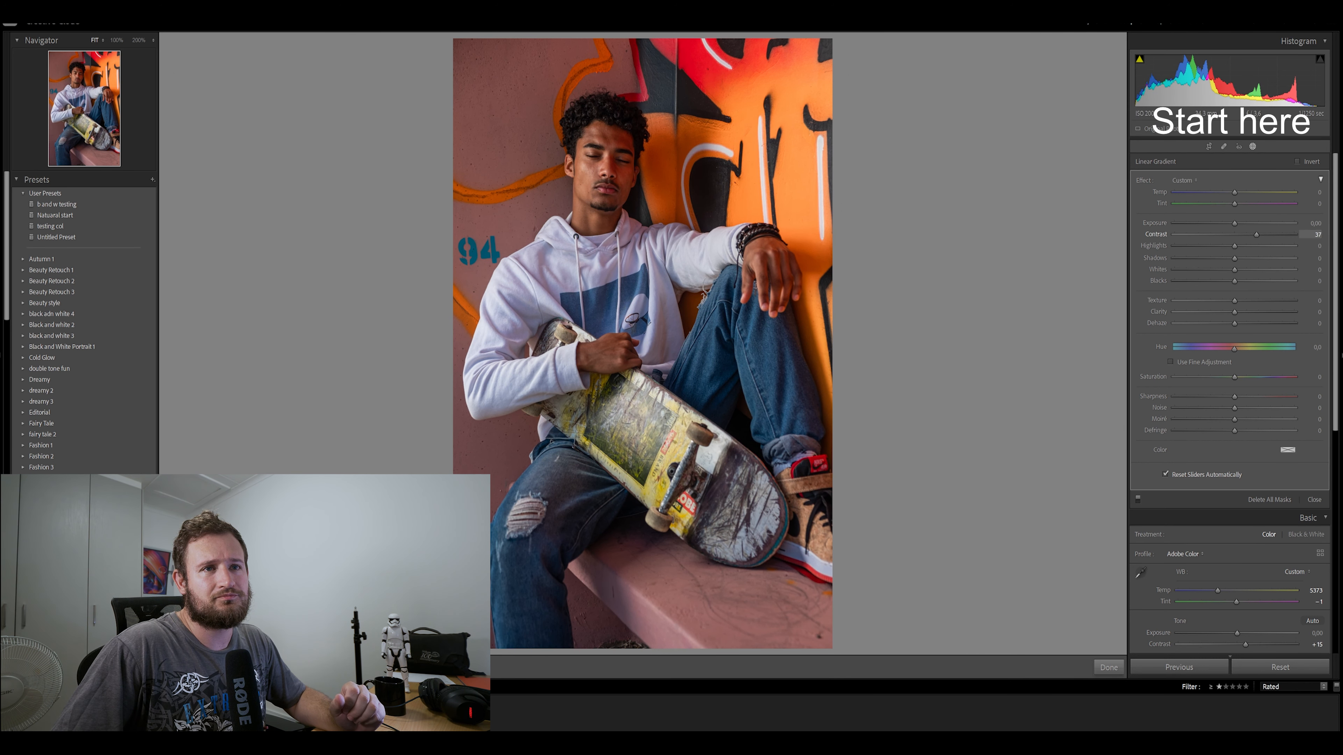
mouse_move(1235, 223)
mouse_down()
mouse_move(1203, 224)
mouse_move(1242, 223)
mouse_up()
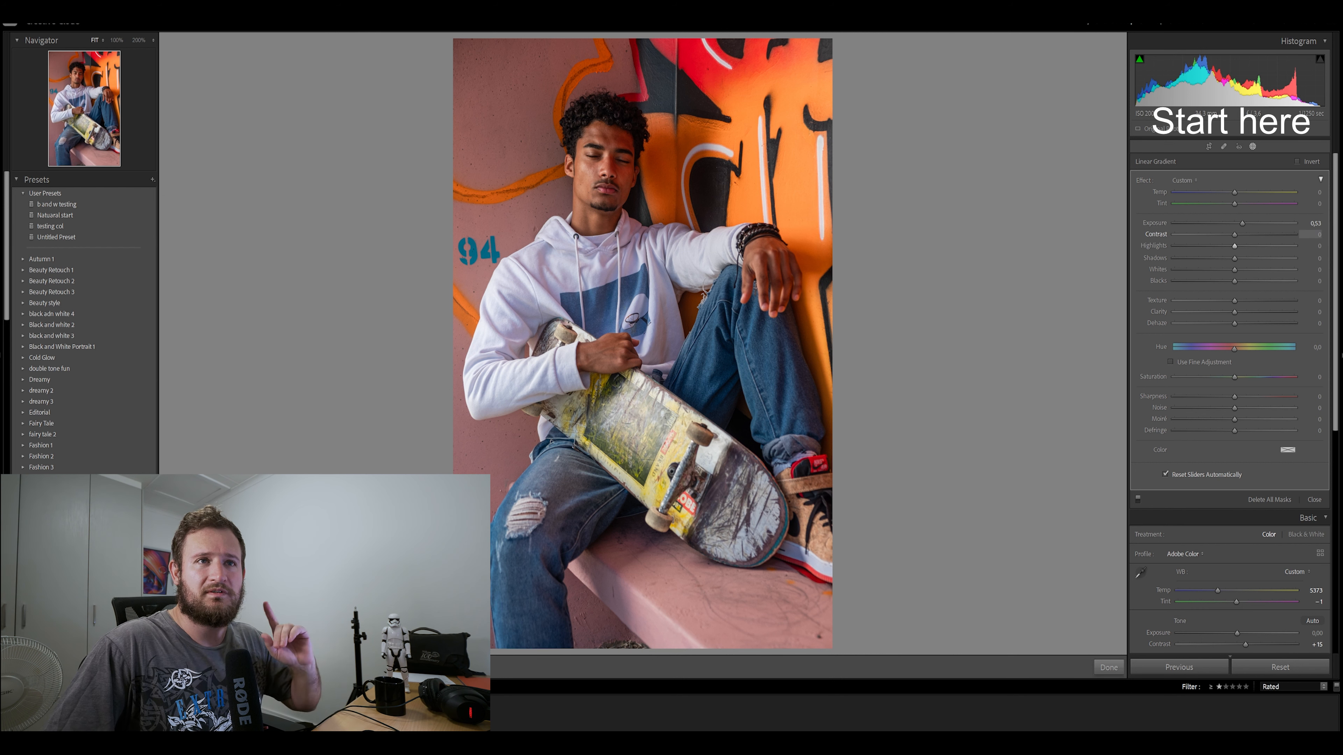
click(1252, 146)
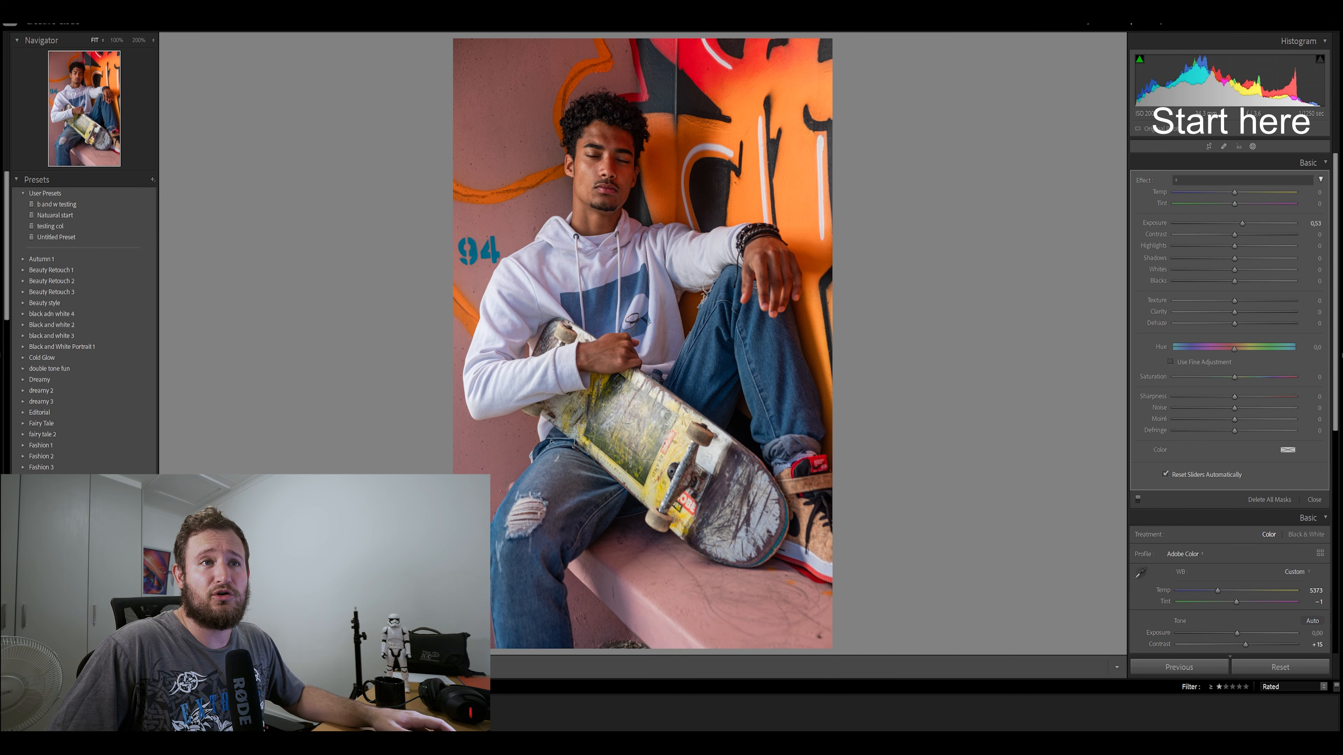
click(1252, 147)
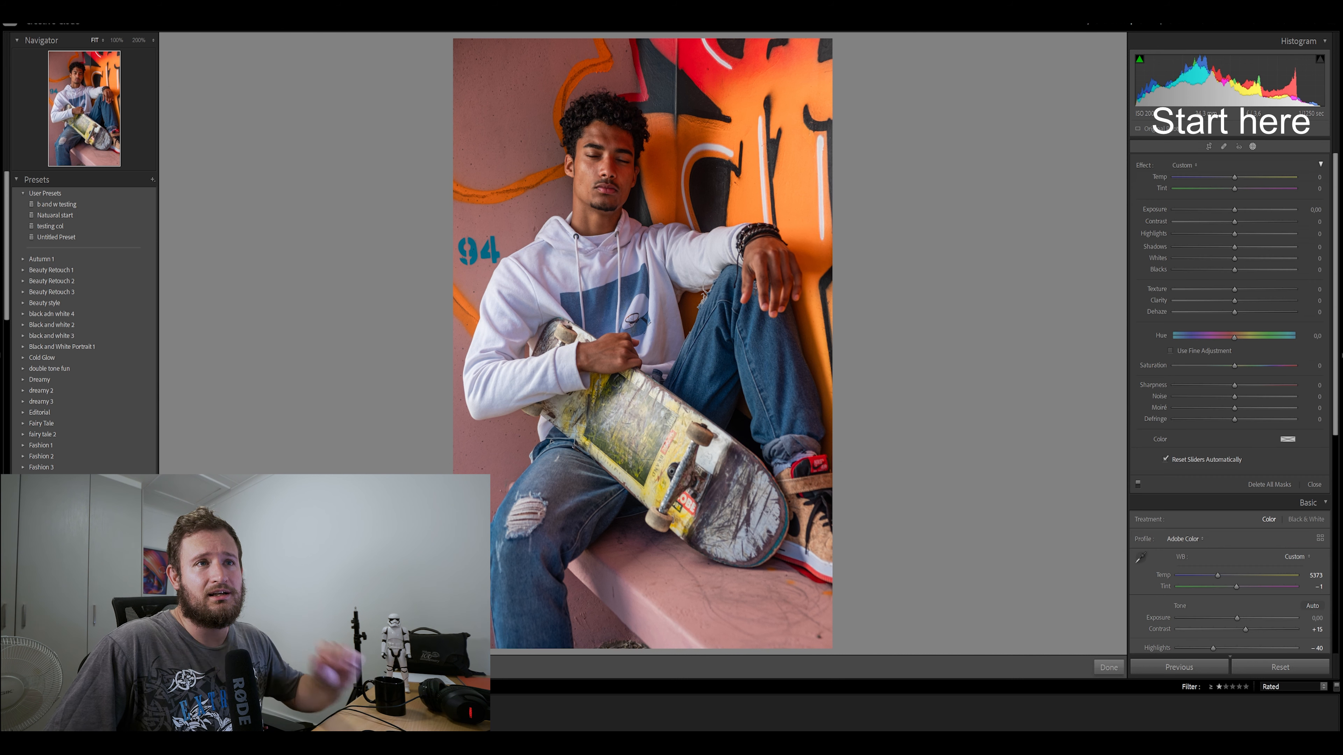
click(1108, 667)
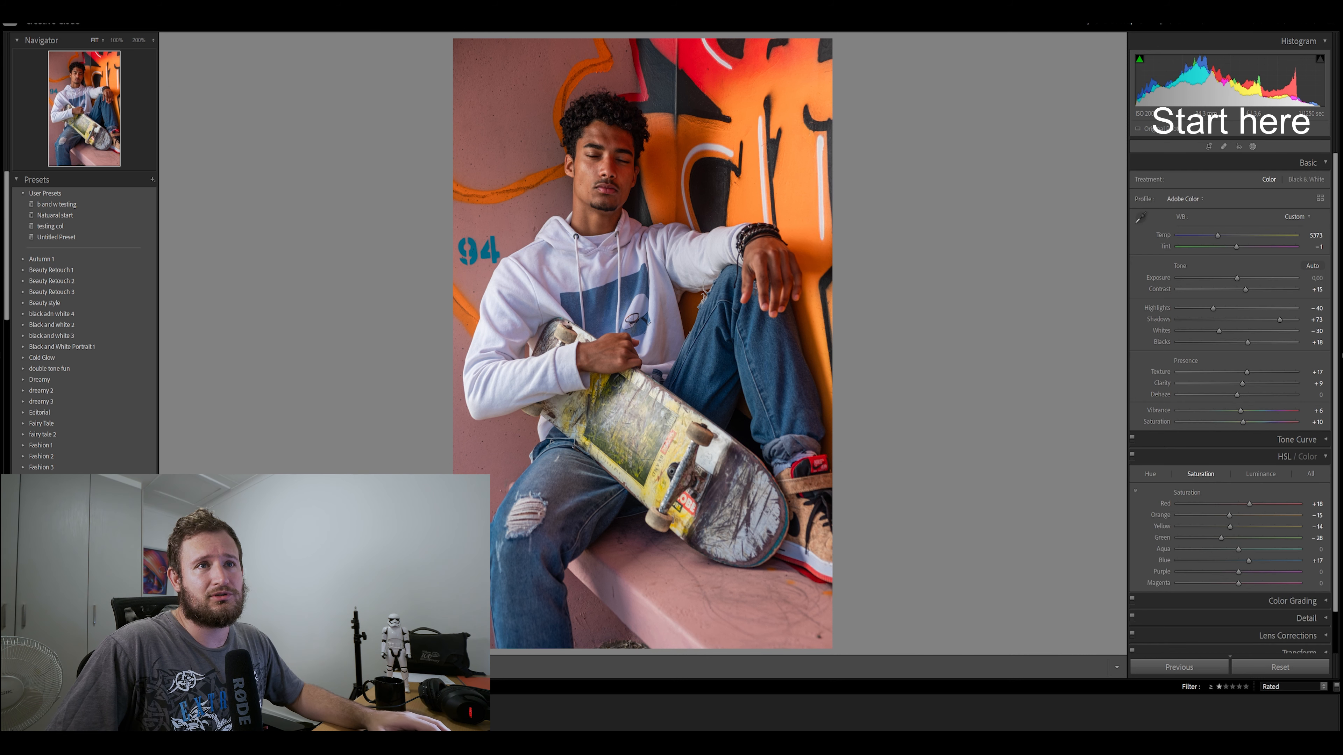
Add a Color Range mask sampled from the man's facial skin, narrowing Refine to 1 and resampling on the forehead
click(1252, 146)
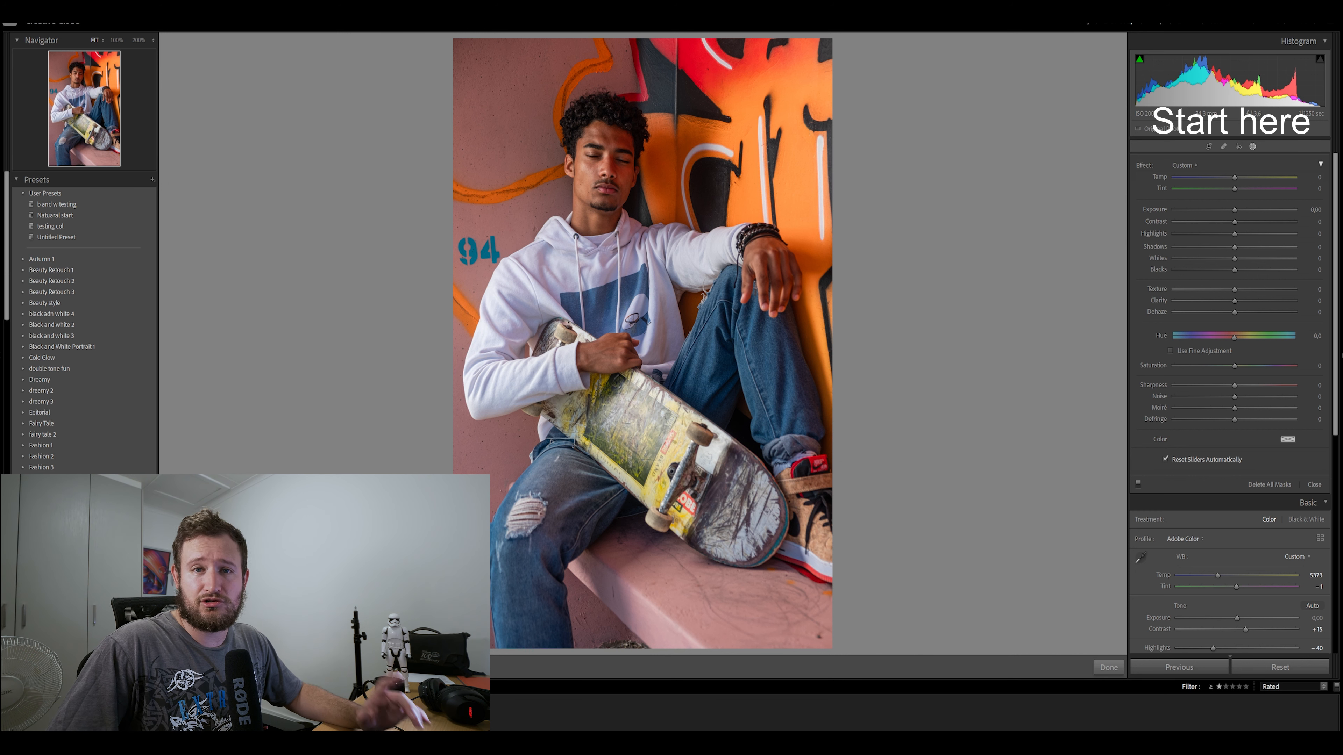
key(shift+j)
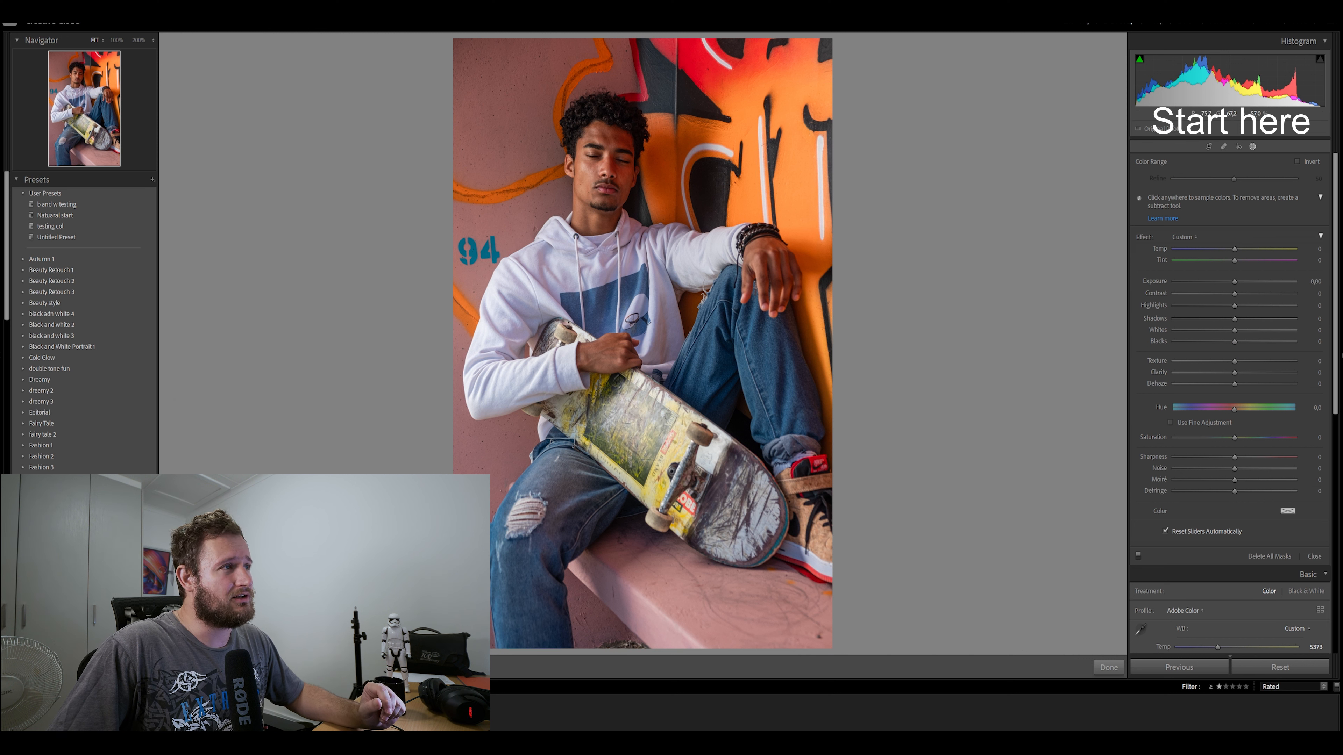
click(591, 170)
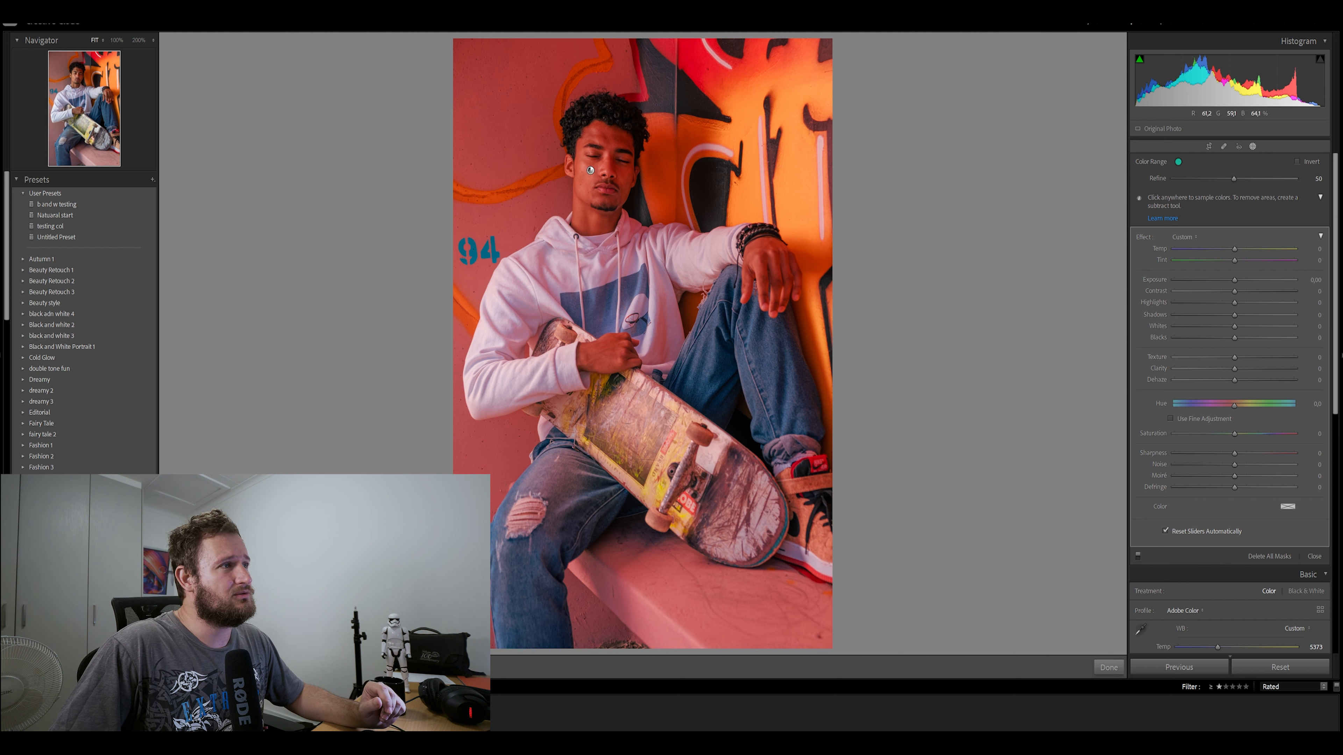
drag(1209, 179, 1173, 179)
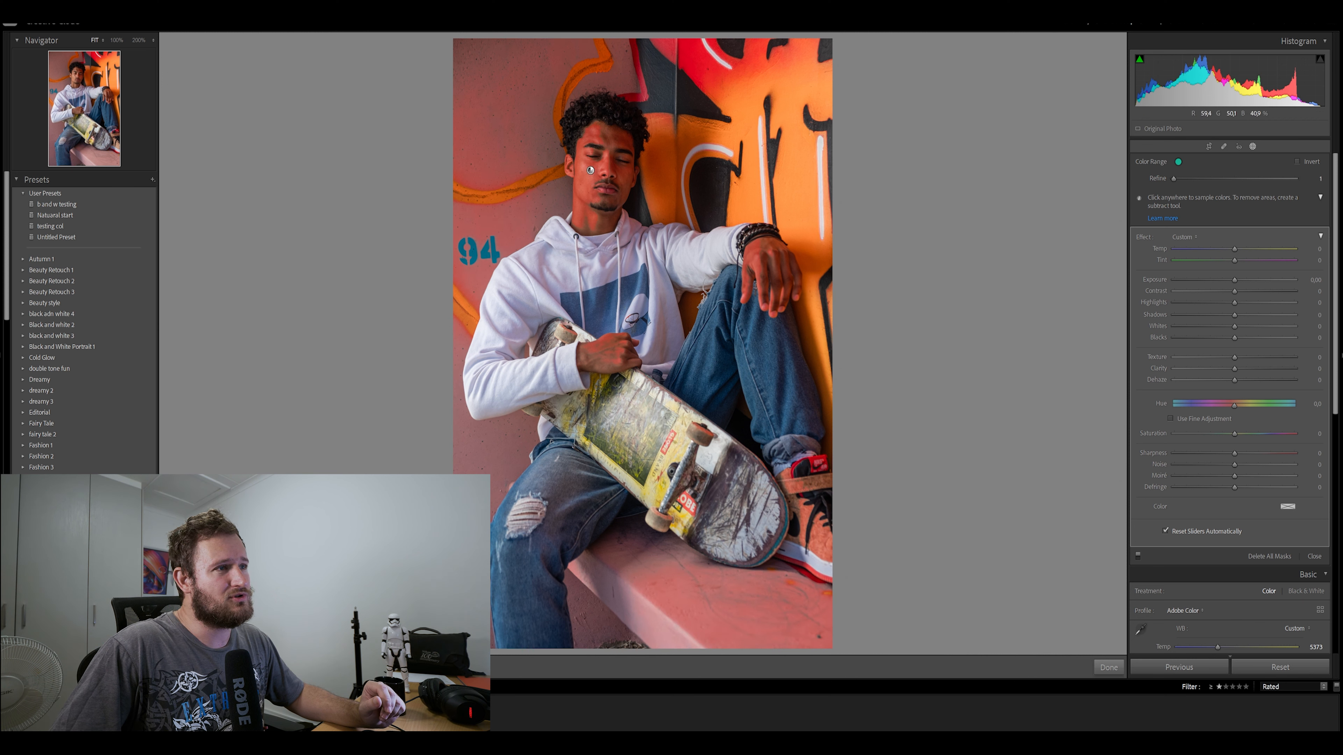
click(601, 137)
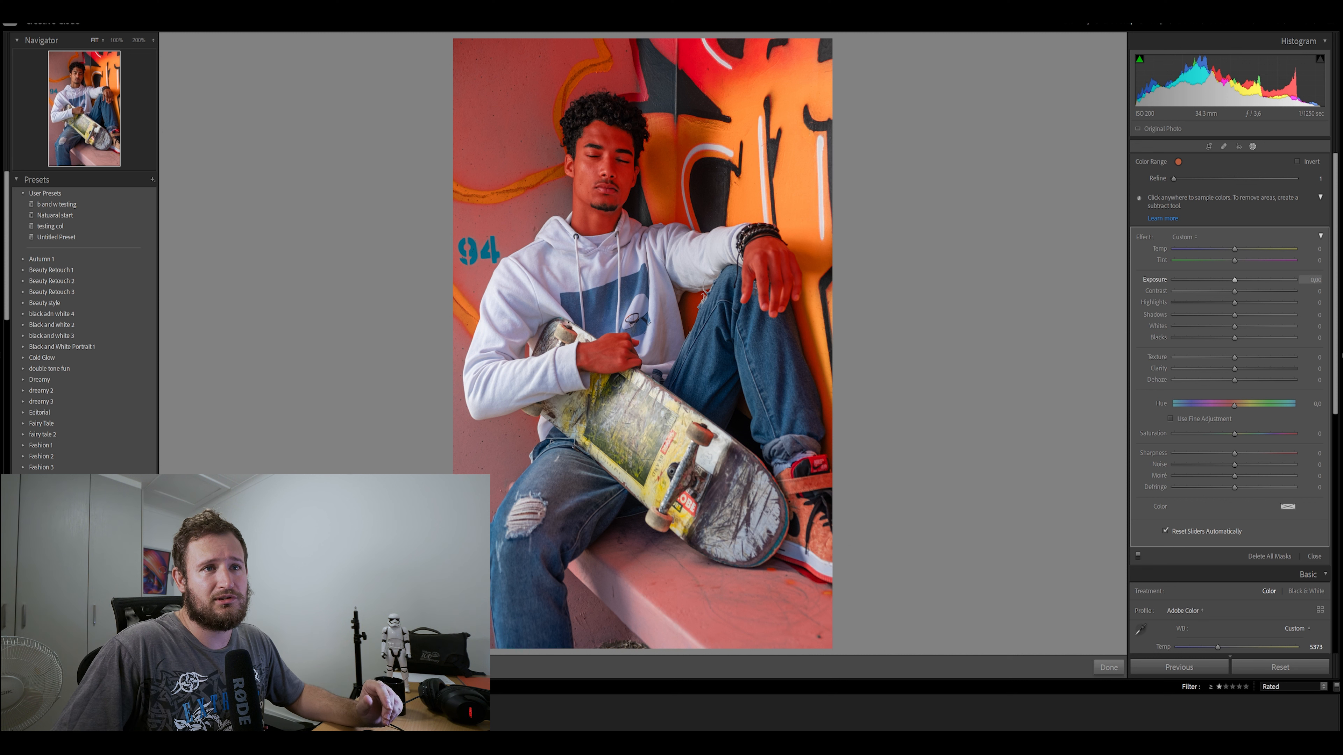
Set the skin mask's Exposure to 0.20, Texture to 7, Clarity to 8 and Saturation to −17, then compare before and after
drag(1235, 280, 1206, 280)
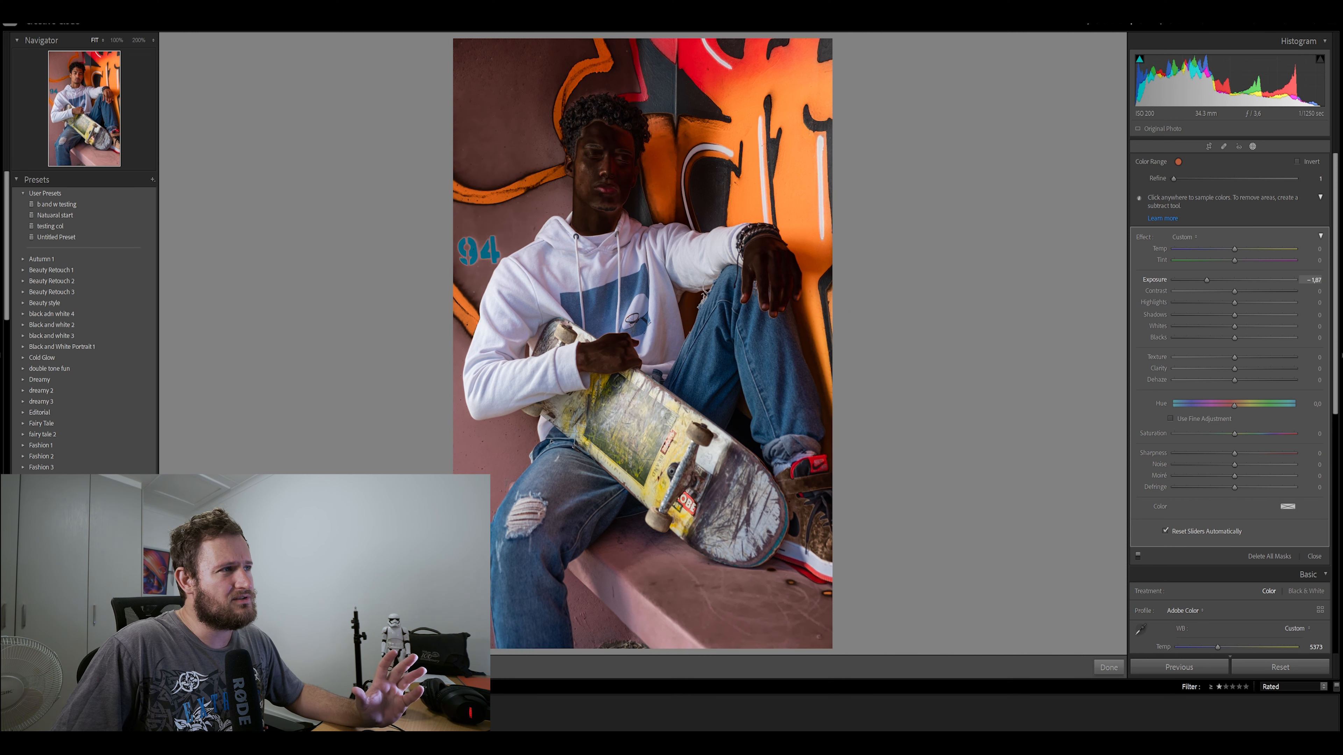
double_click(1206, 280)
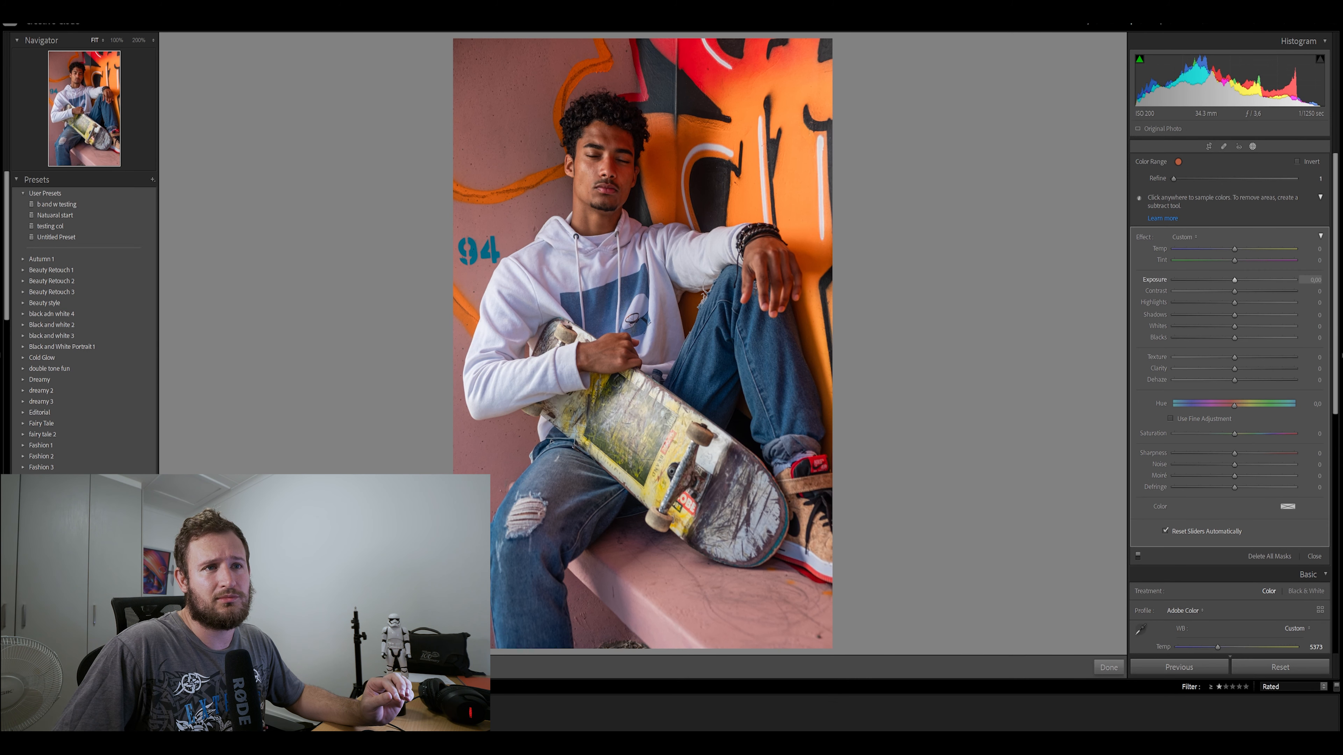
drag(1235, 280, 1237, 280)
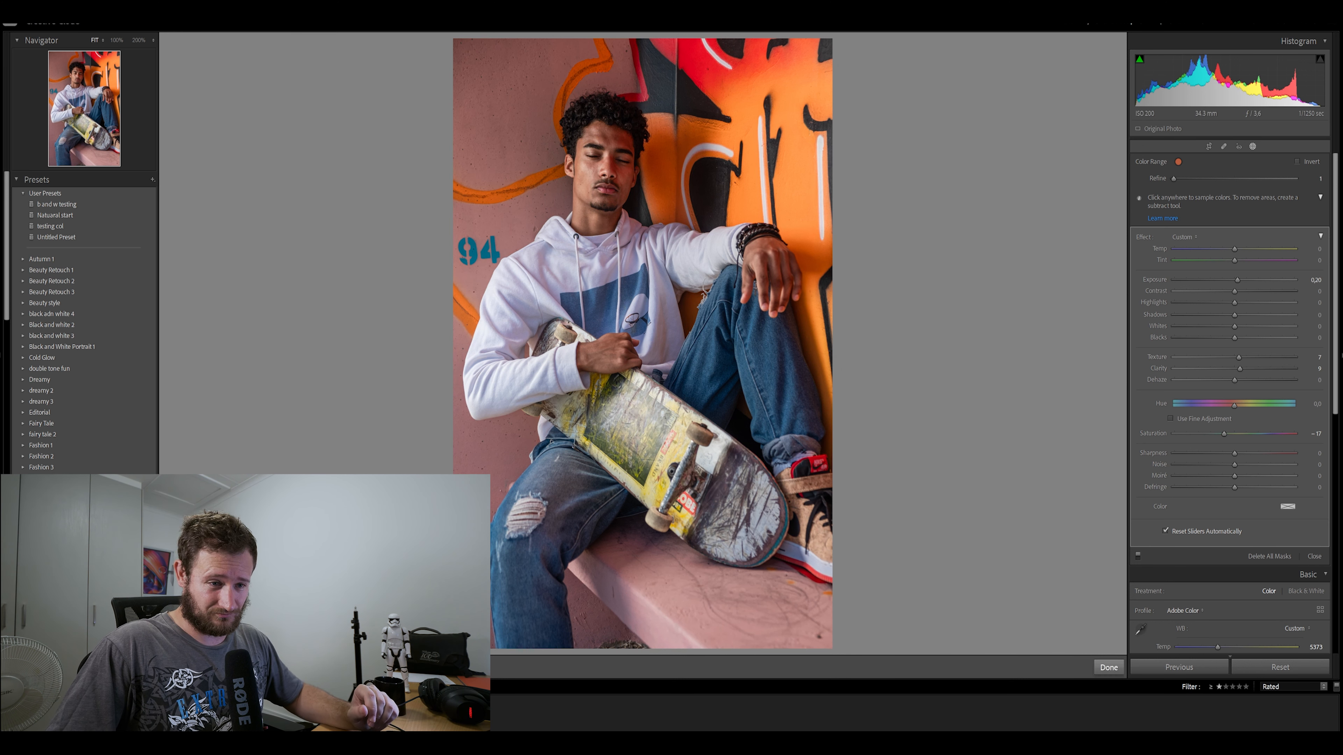
click(1109, 666)
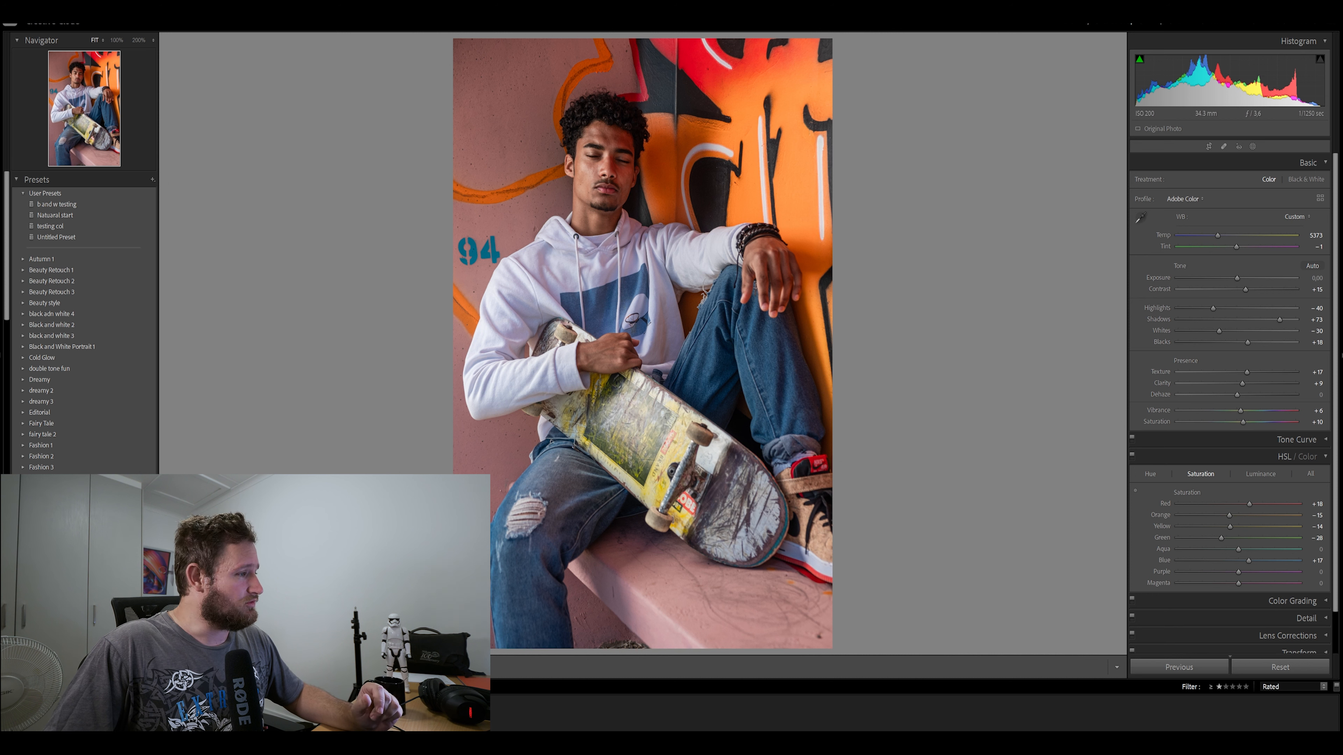
key(y)
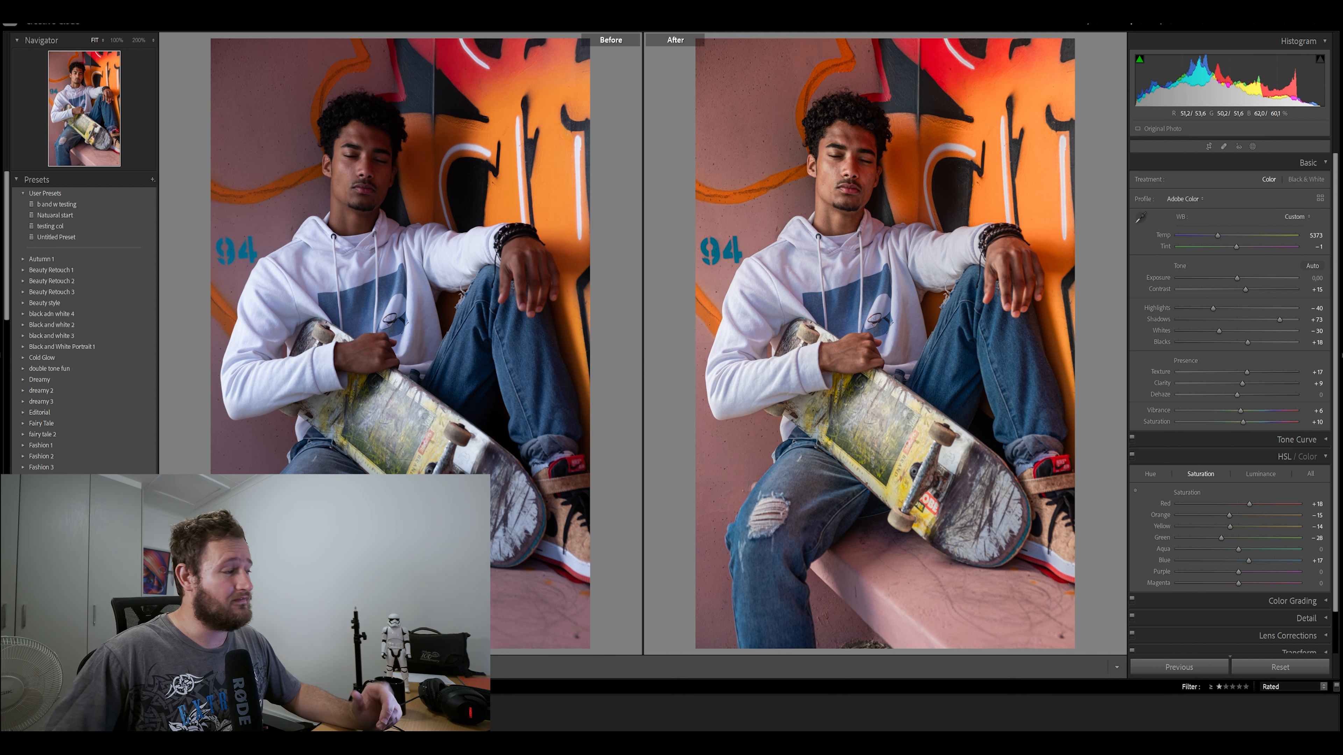
key(y)
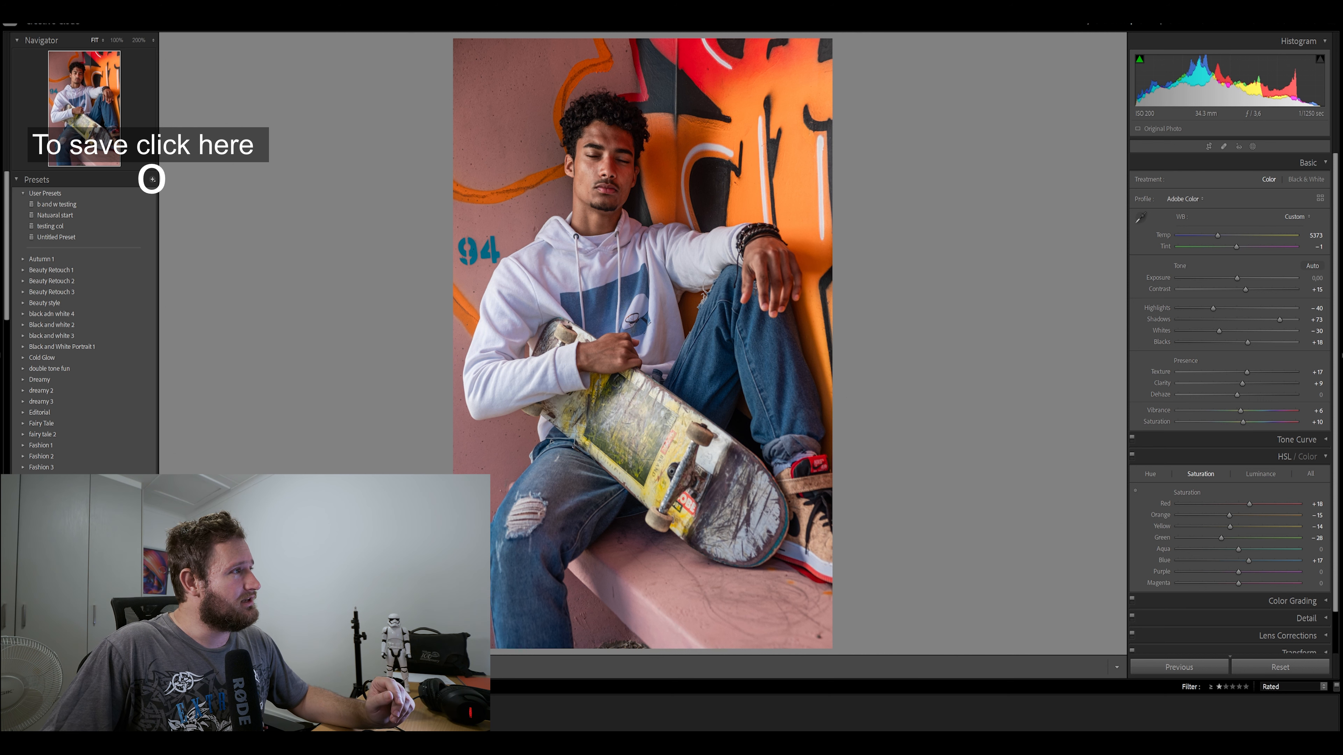
Save the portrait's edit as the user preset "max testing" and test it on the reset portrait
click(152, 180)
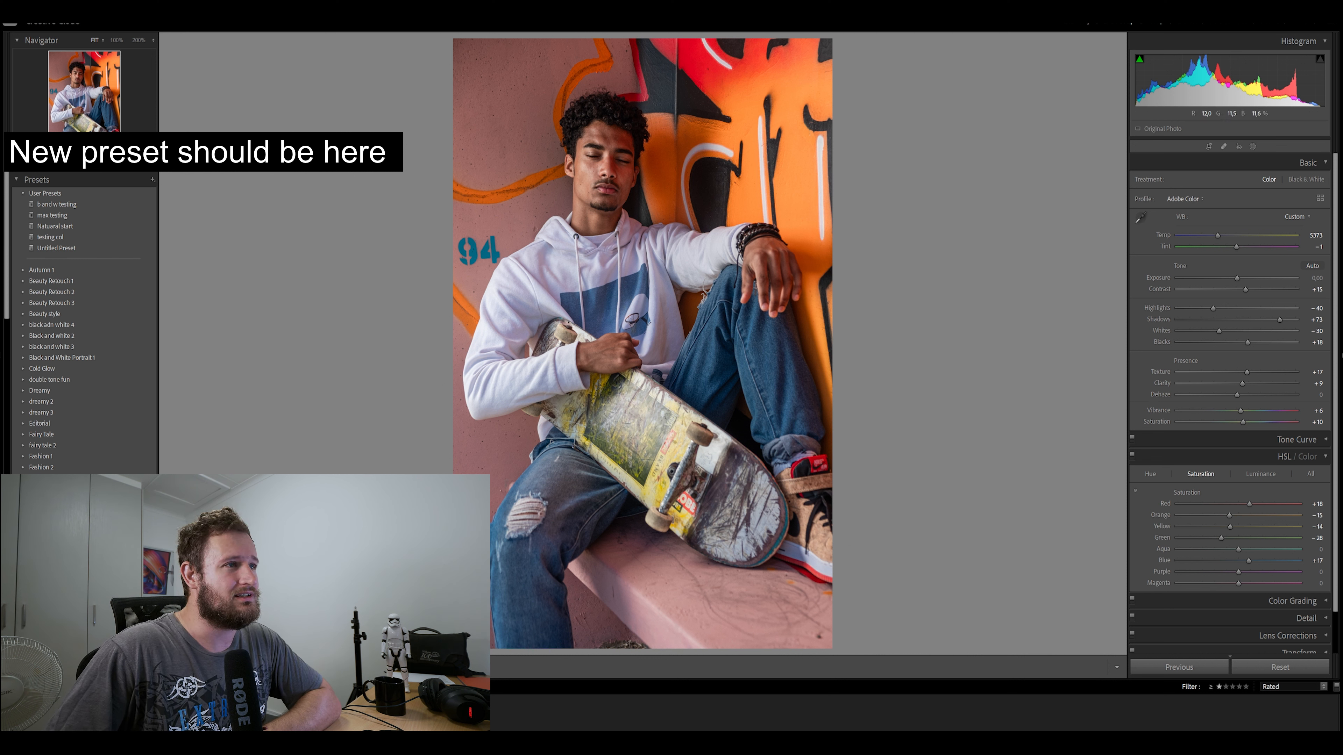
key(ctrl+shift+r)
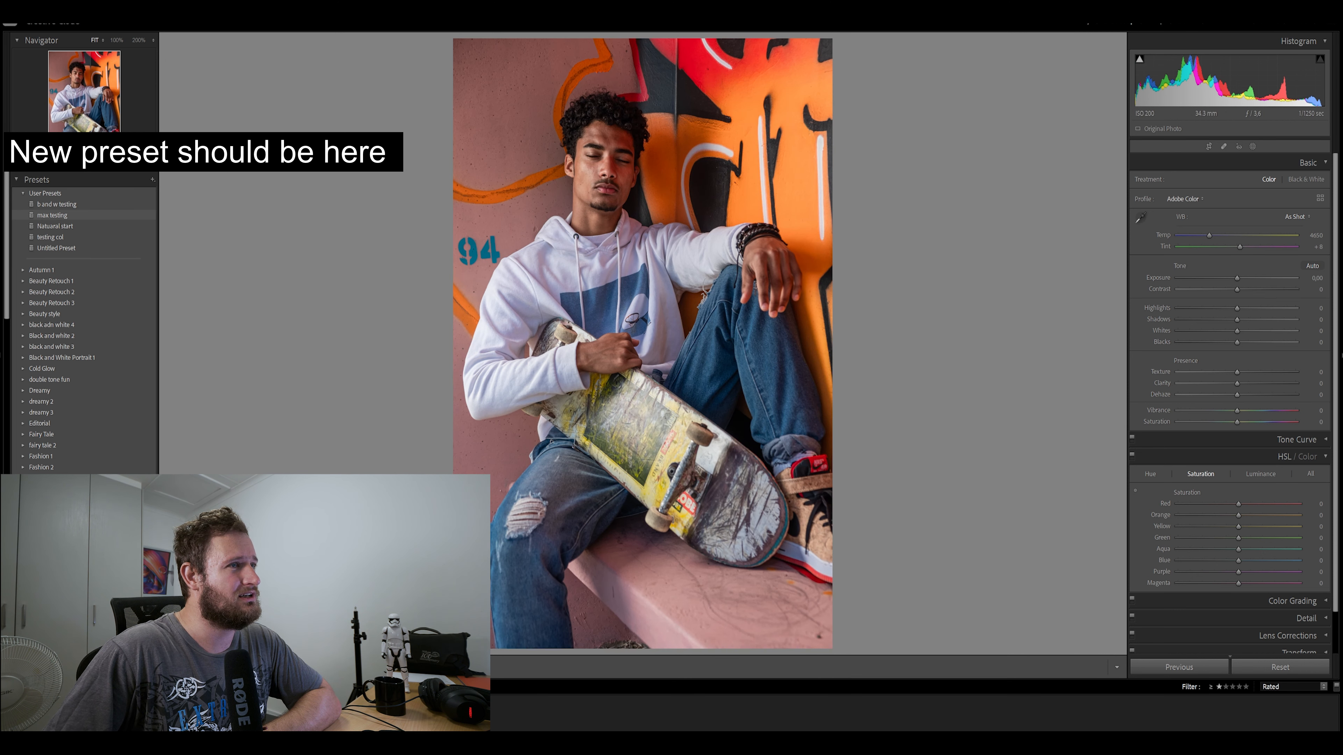
click(52, 215)
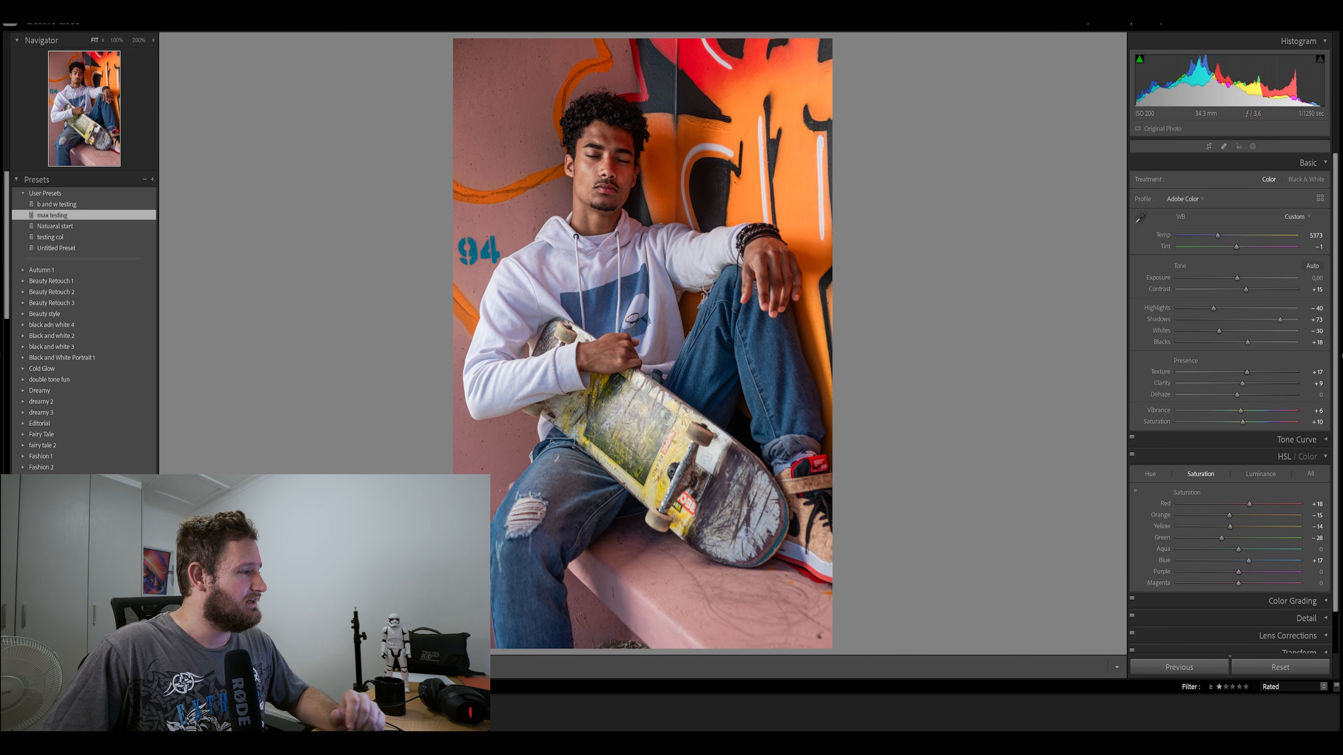
Reset the landscape photo of the hooded man holding the skateboard and apply the "max testing" preset to it
click(222, 708)
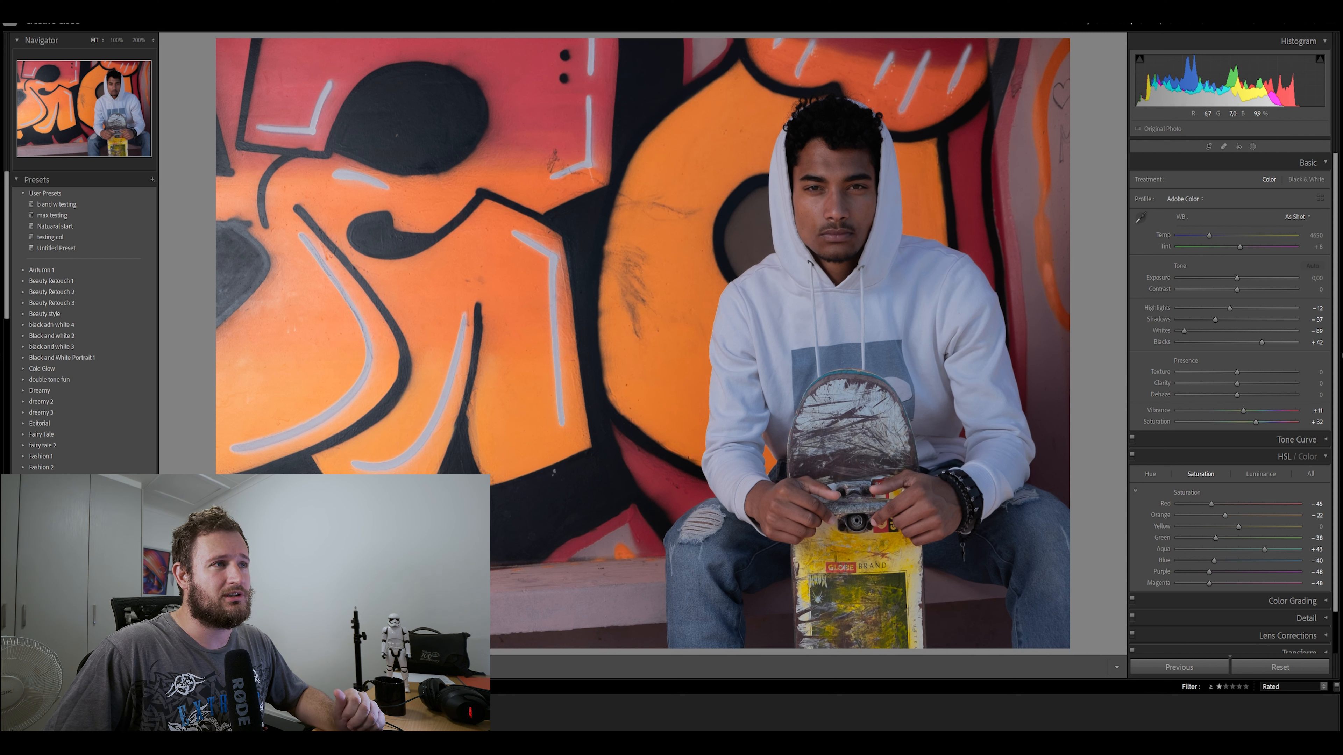
click(1280, 668)
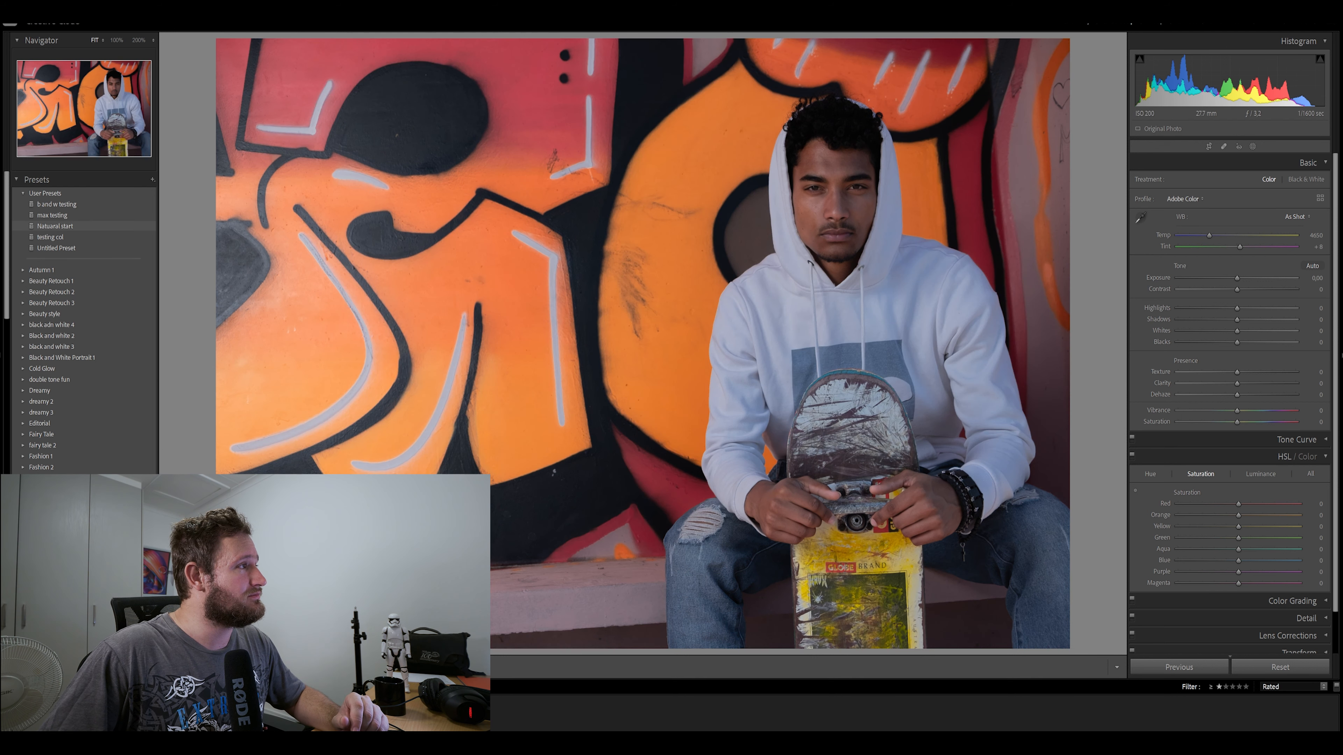
click(51, 215)
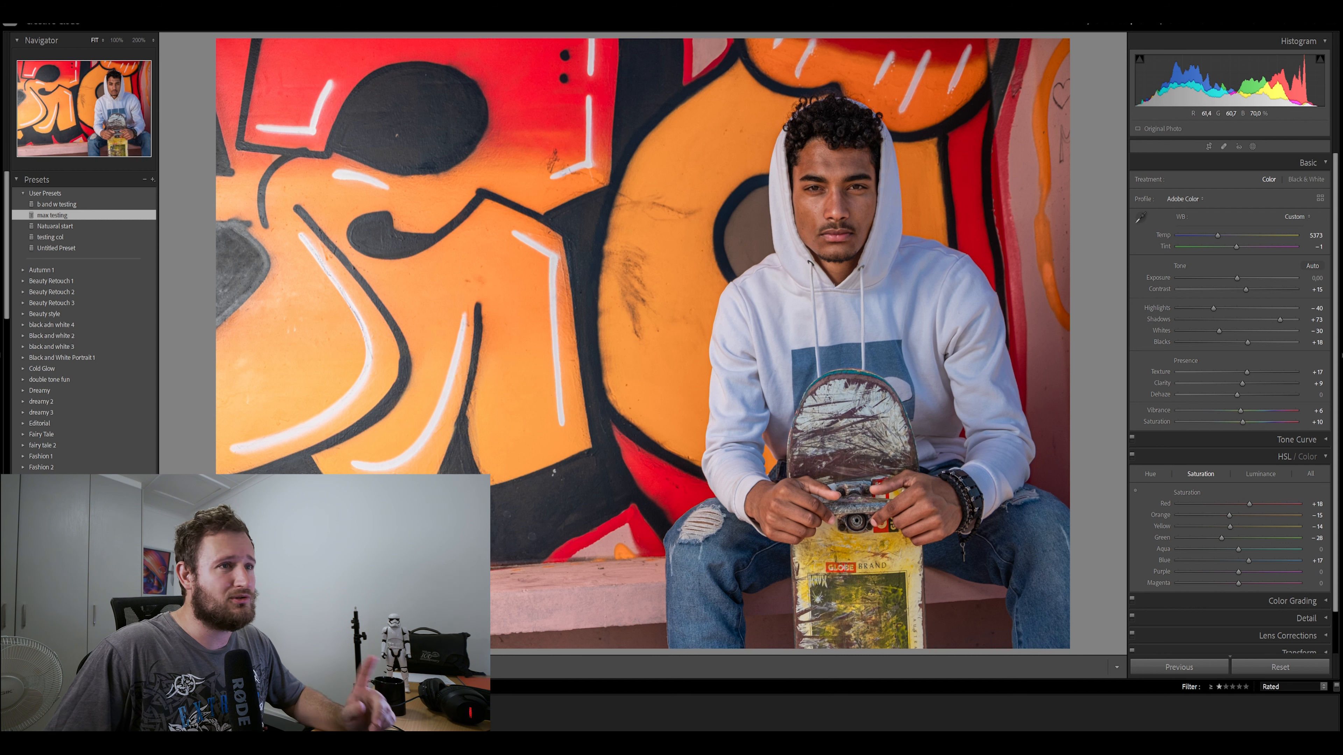
Set the landscape photo's Color Range mask to Texture −11 and Clarity −14, and lower its Highlights and Shadows
click(1252, 147)
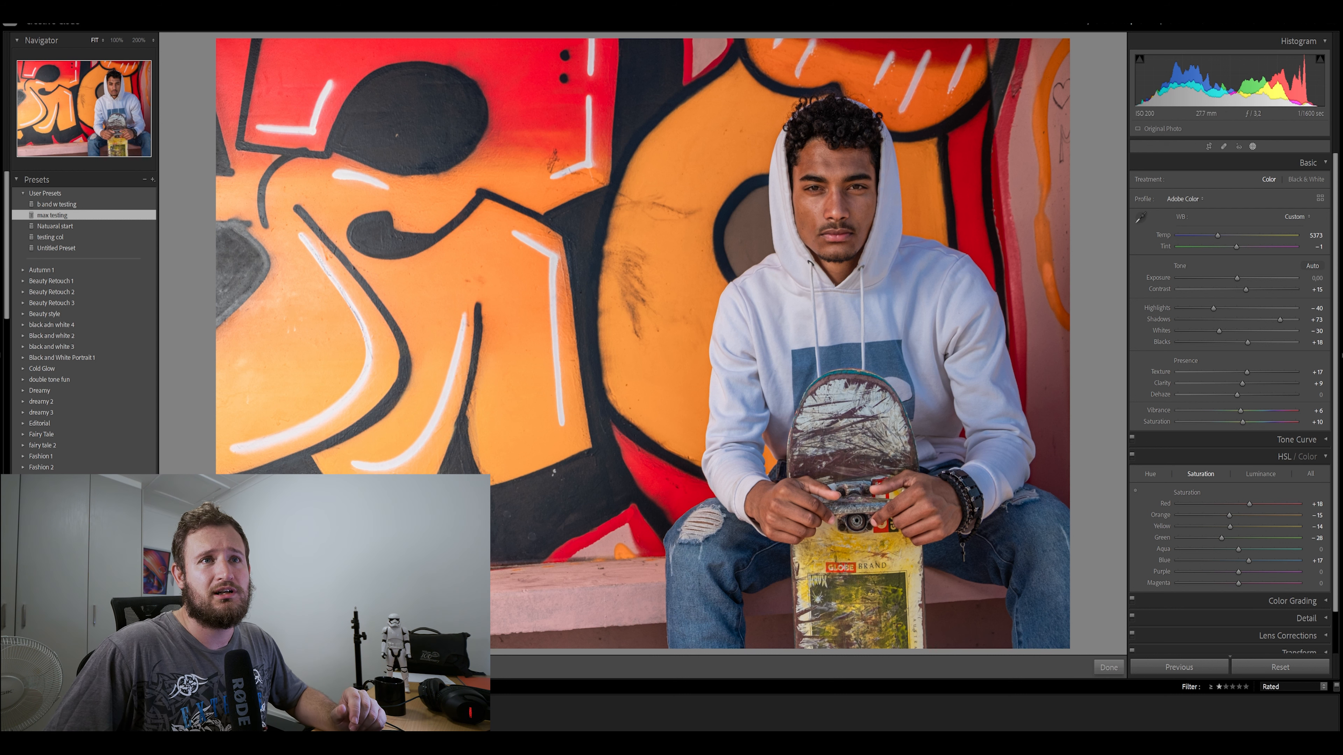
click(935, 276)
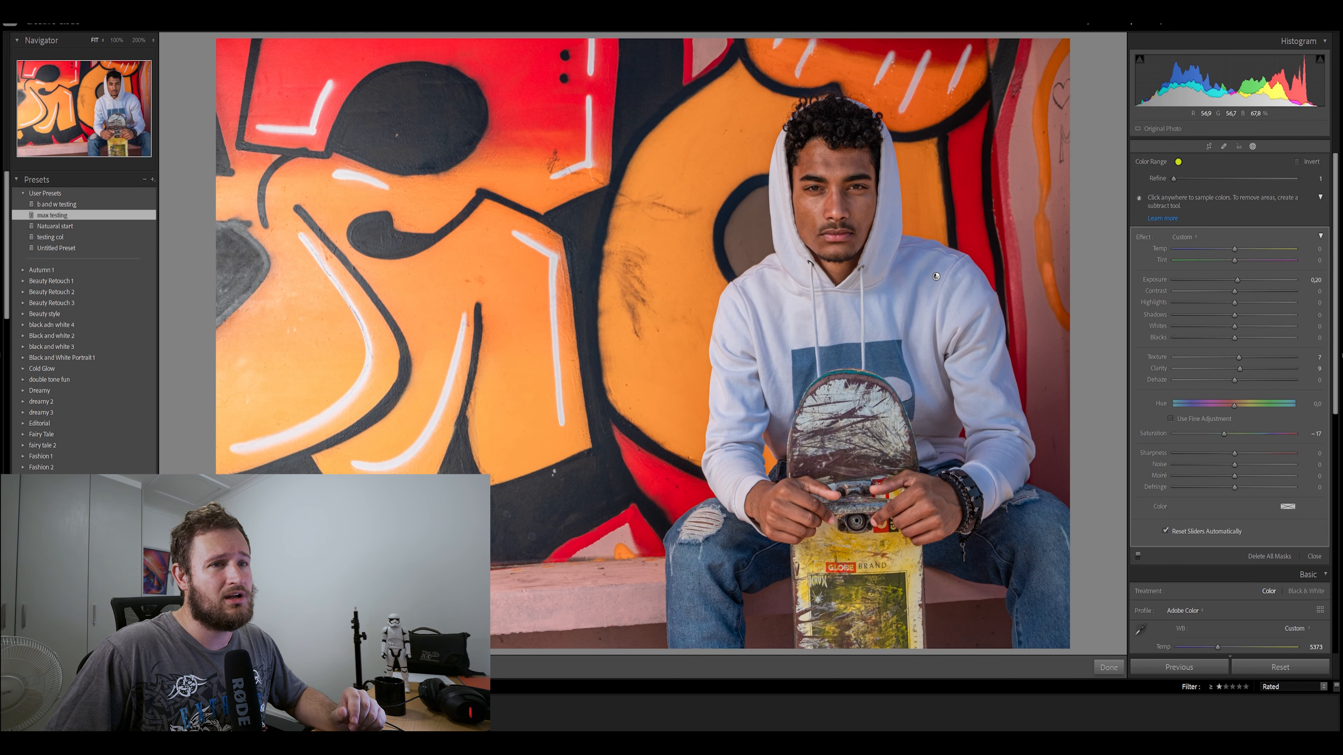
drag(1238, 357, 1232, 369)
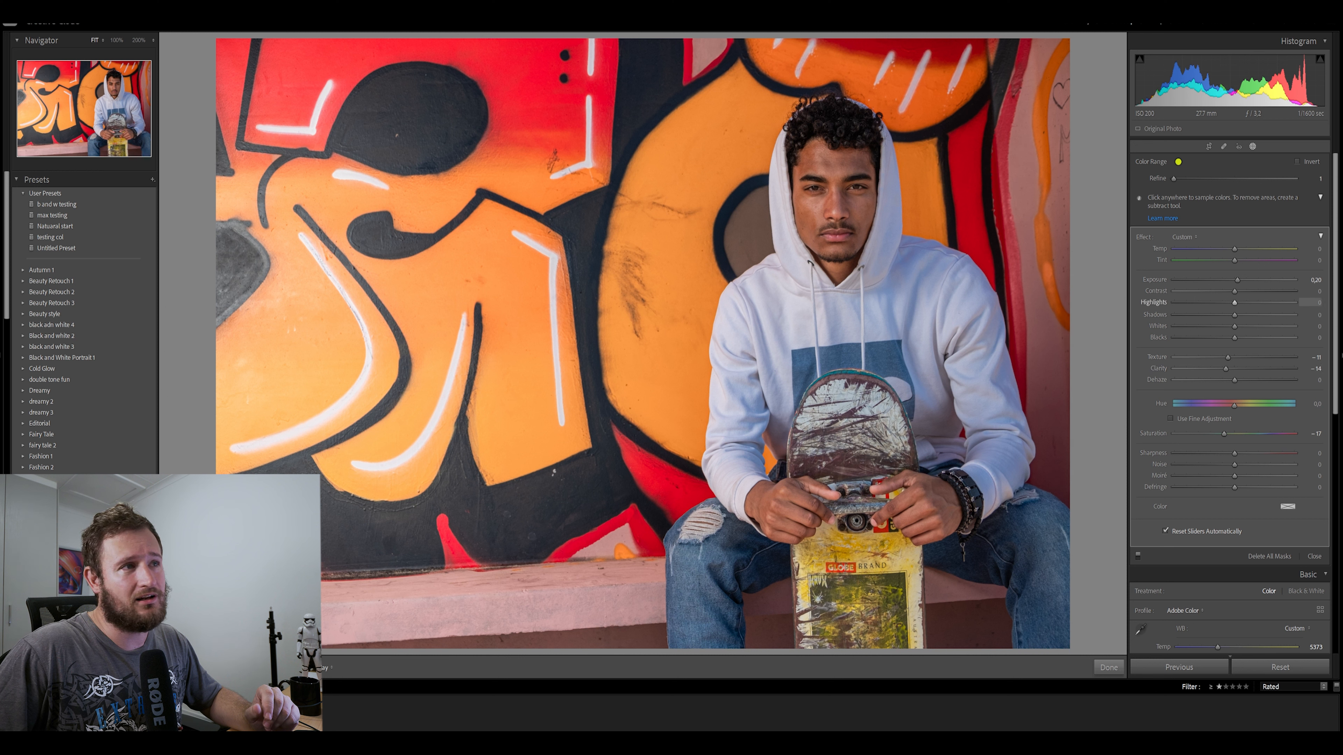
mouse_move(1235, 303)
mouse_down()
mouse_move(1266, 304)
mouse_move(1214, 316)
mouse_up()
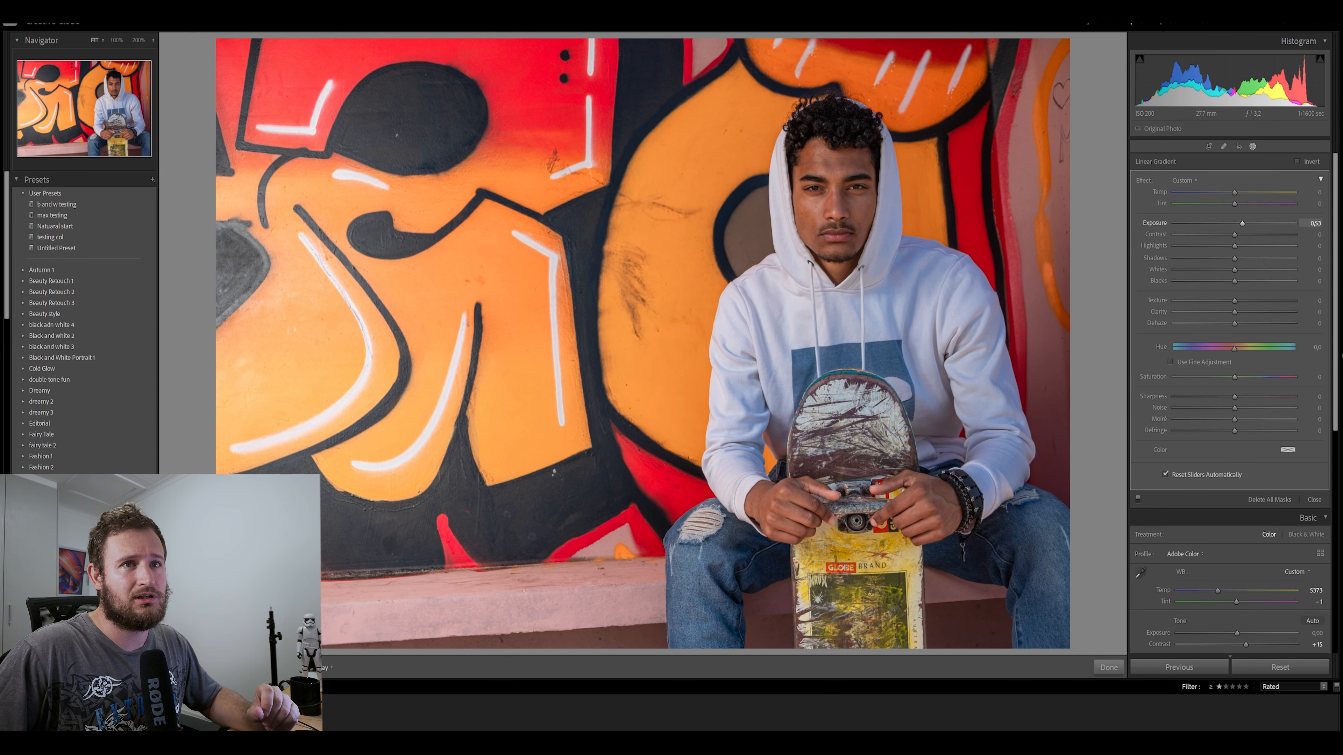
Set the landscape photo's linear gradient Exposure to −0.34, finish masking and compare the photo before and after
drag(1242, 222, 1286, 222)
double_click(1286, 223)
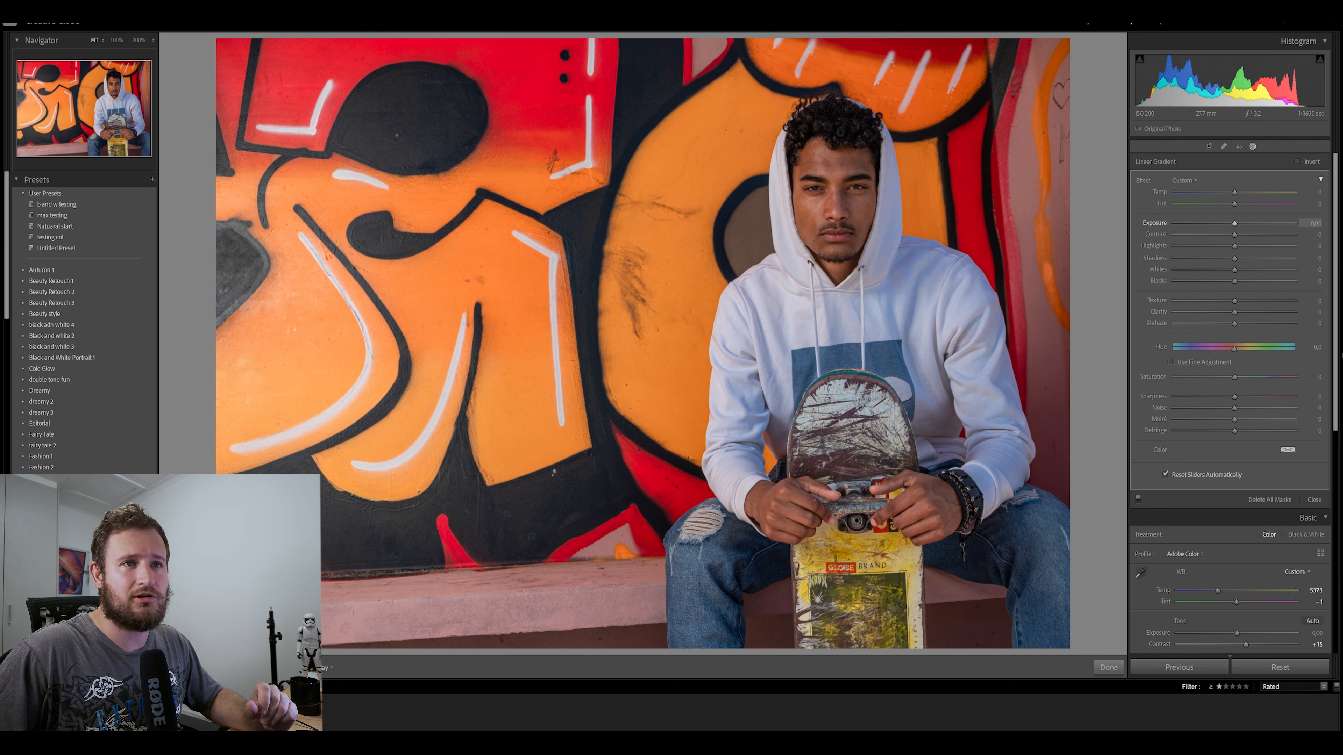
drag(1234, 223, 1229, 223)
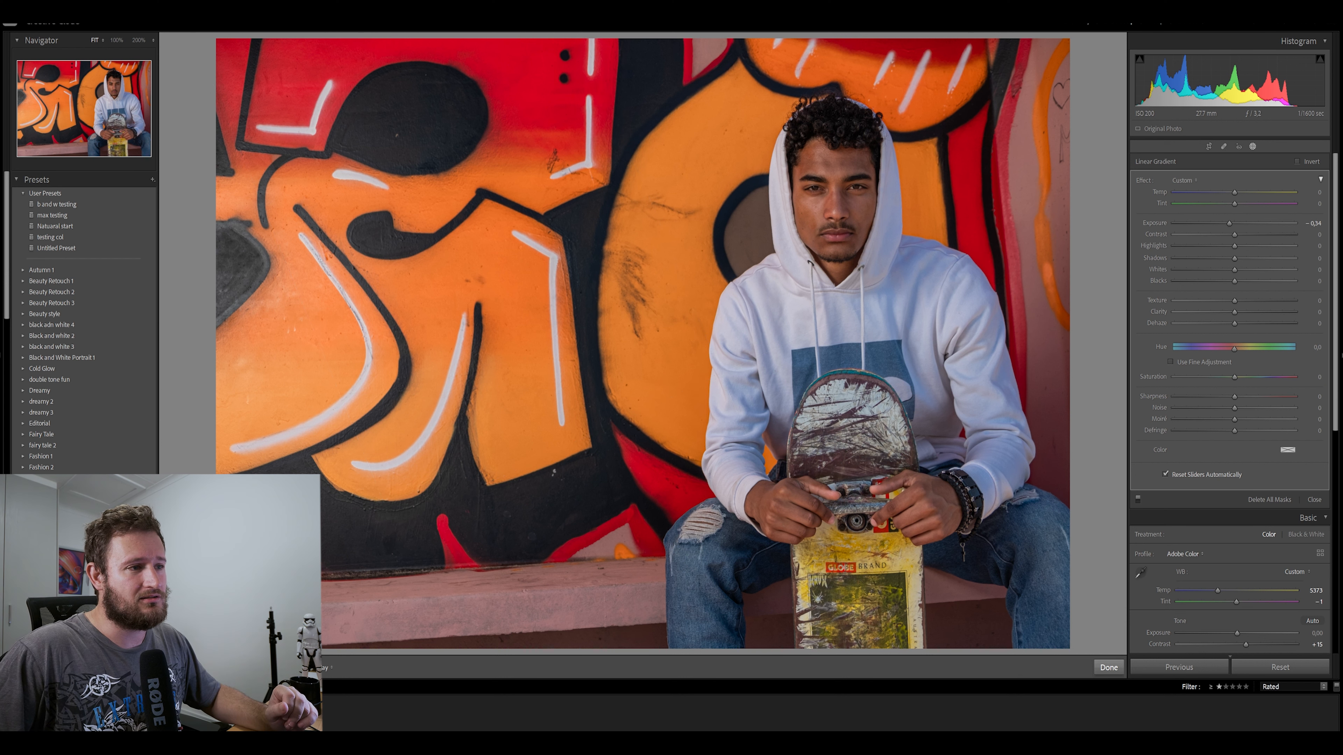
click(1109, 667)
key(y)
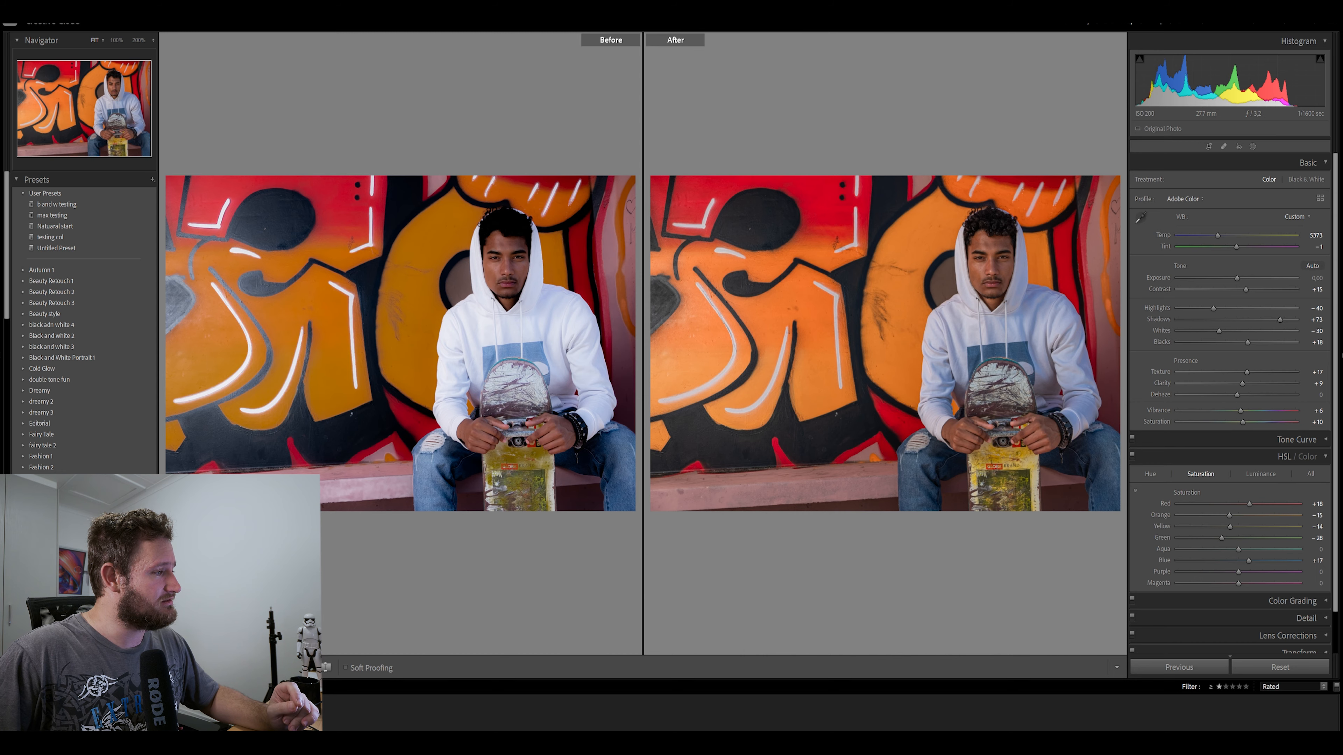
key(y)
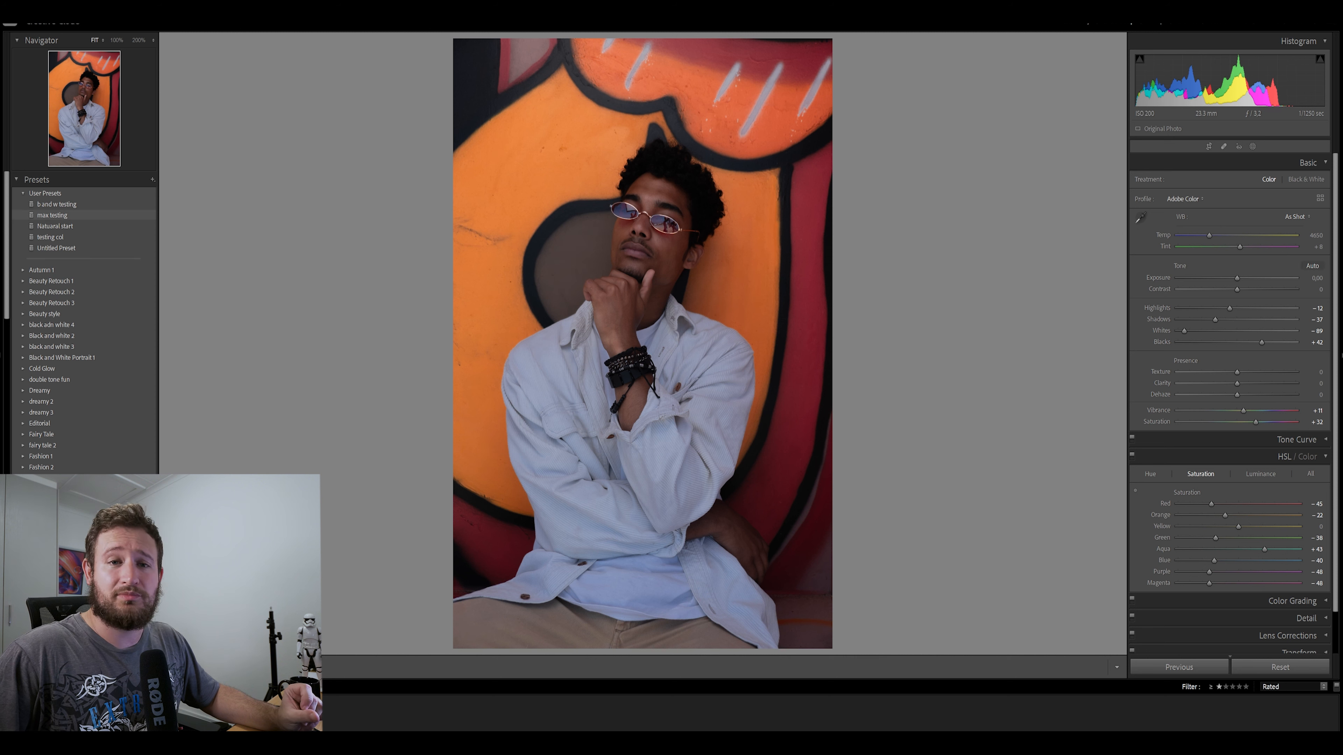
Apply the "max testing" preset to the portrait against the orange mural and reset its linear gradient's Exposure to 0
click(52, 216)
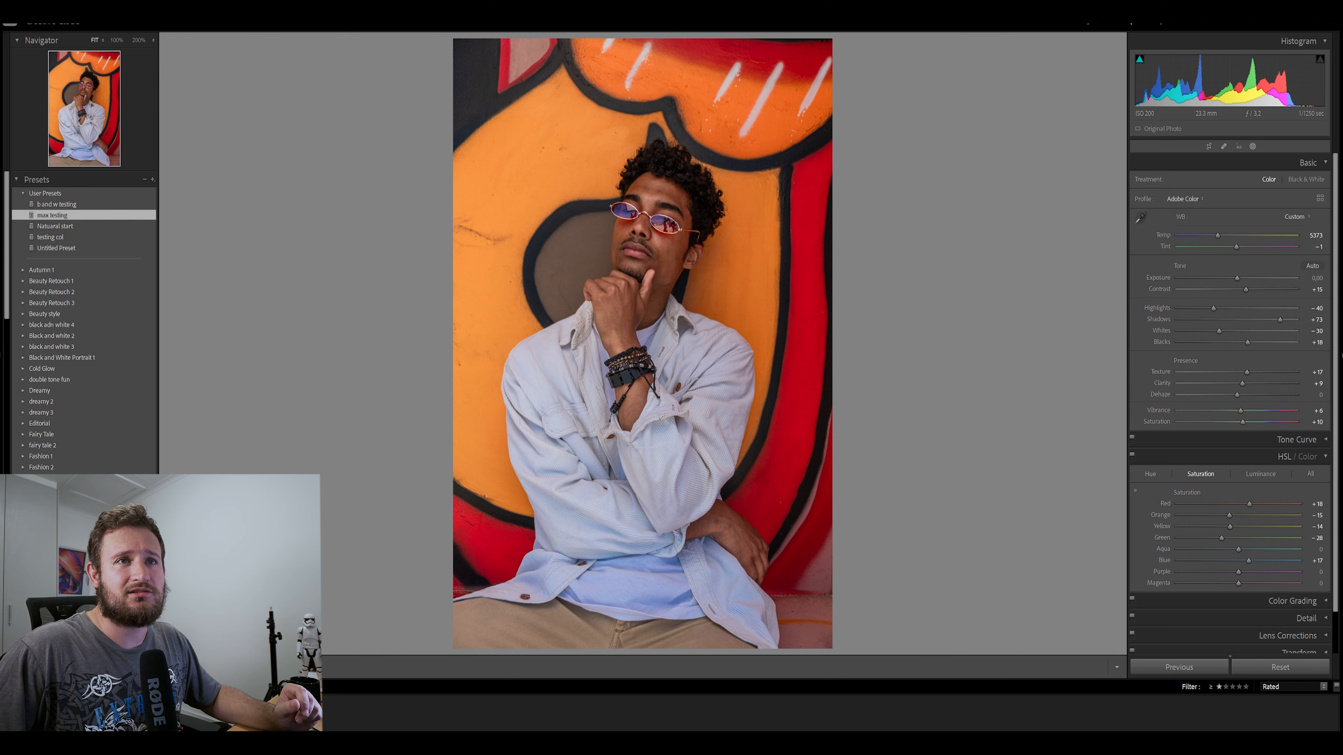
click(1253, 146)
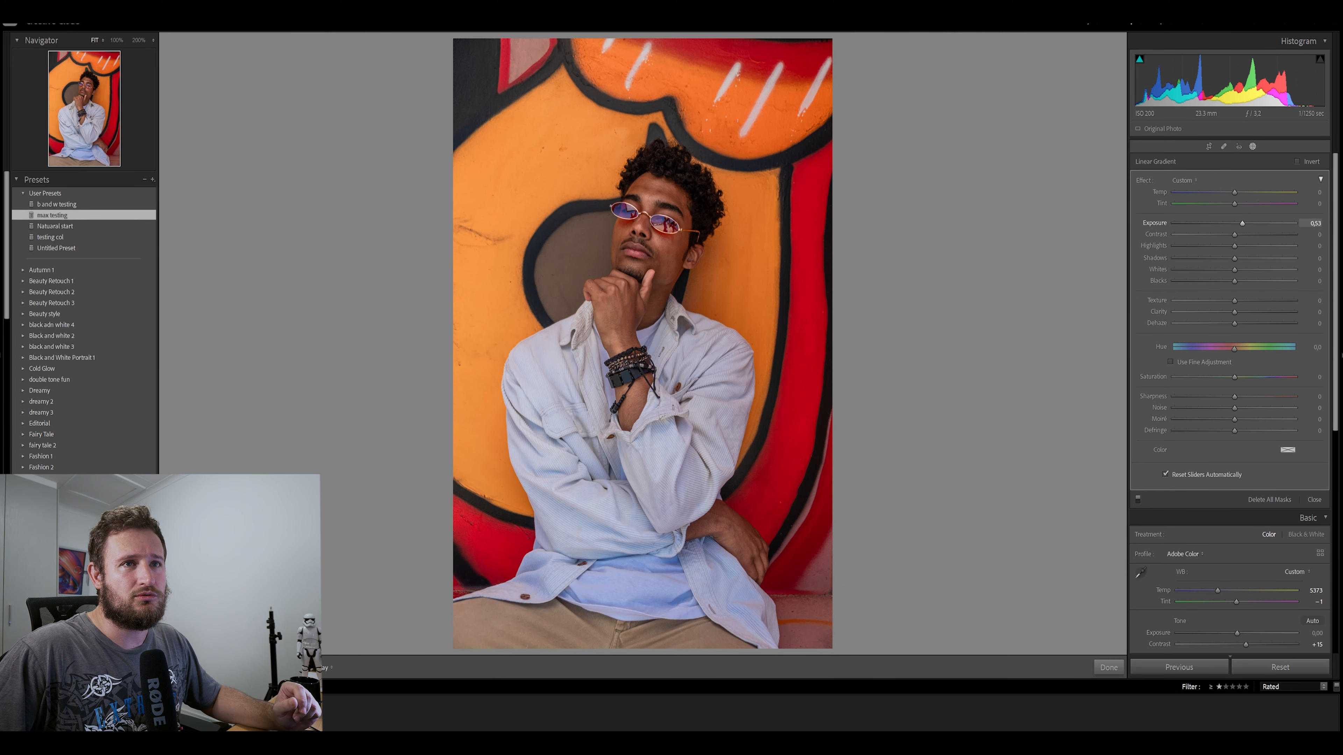
double_click(1243, 224)
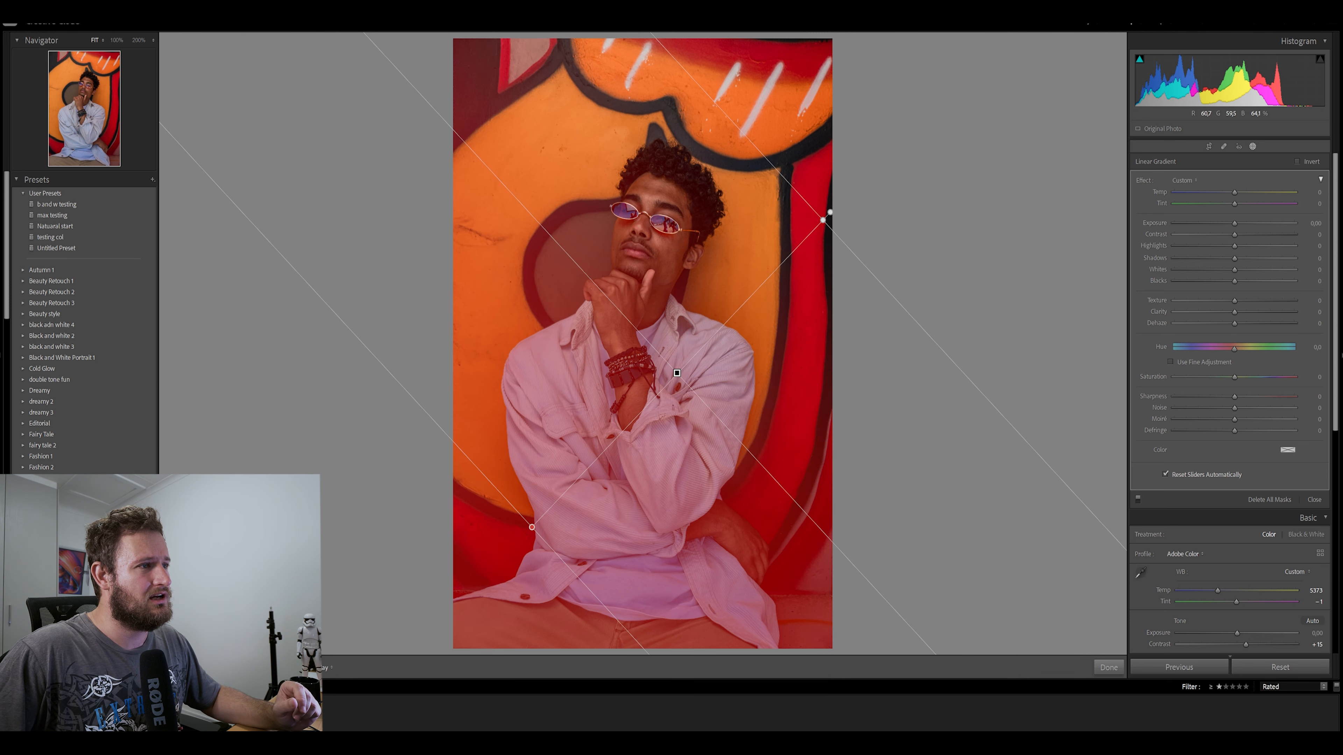
Straighten the linear gradient to run vertically, raise its Exposure to 0.76 and flip its direction
drag(711, 411, 727, 374)
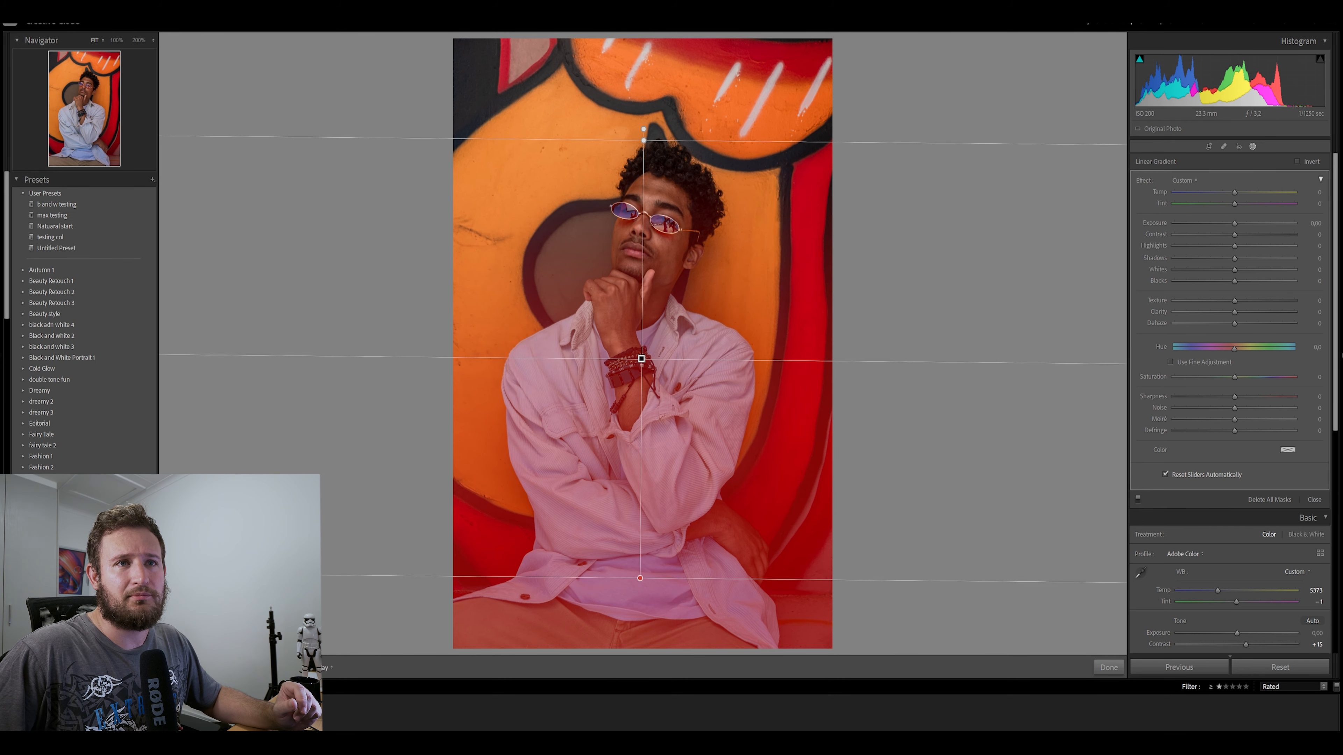
drag(1234, 223, 1246, 223)
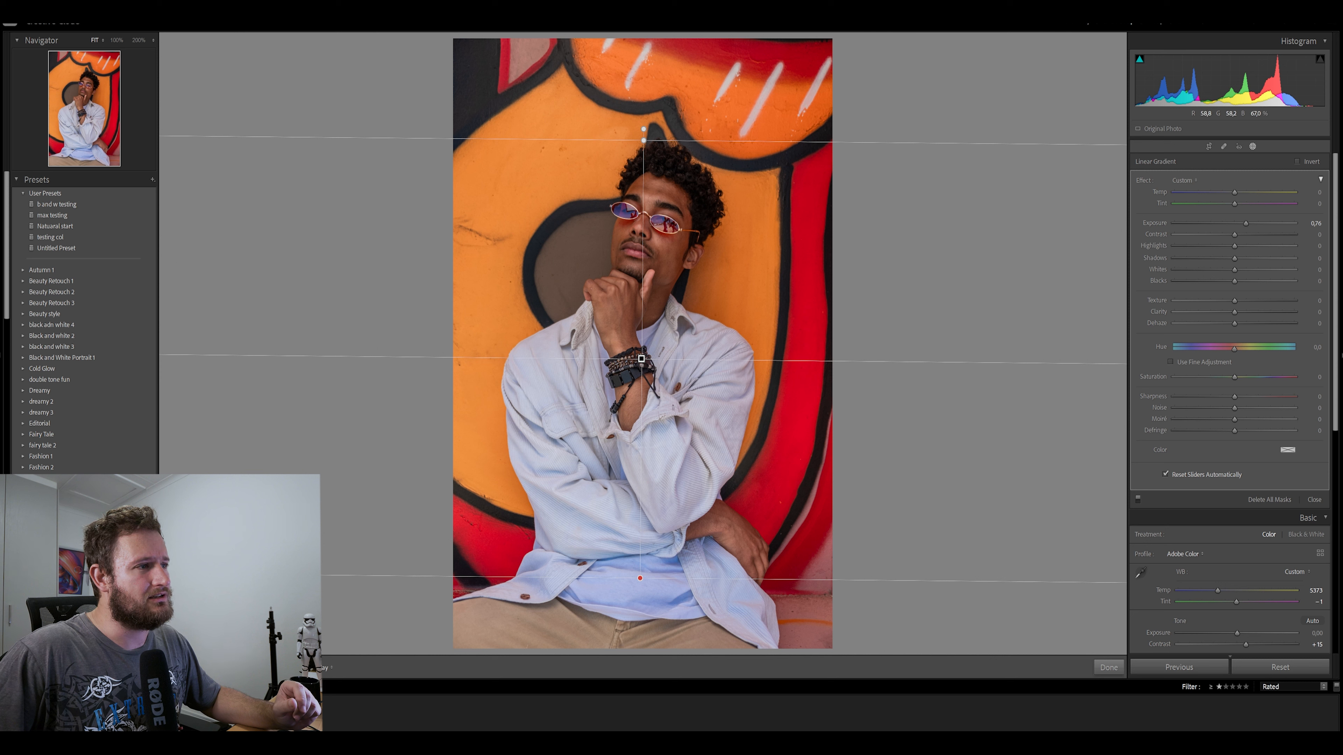
drag(643, 129, 642, 589)
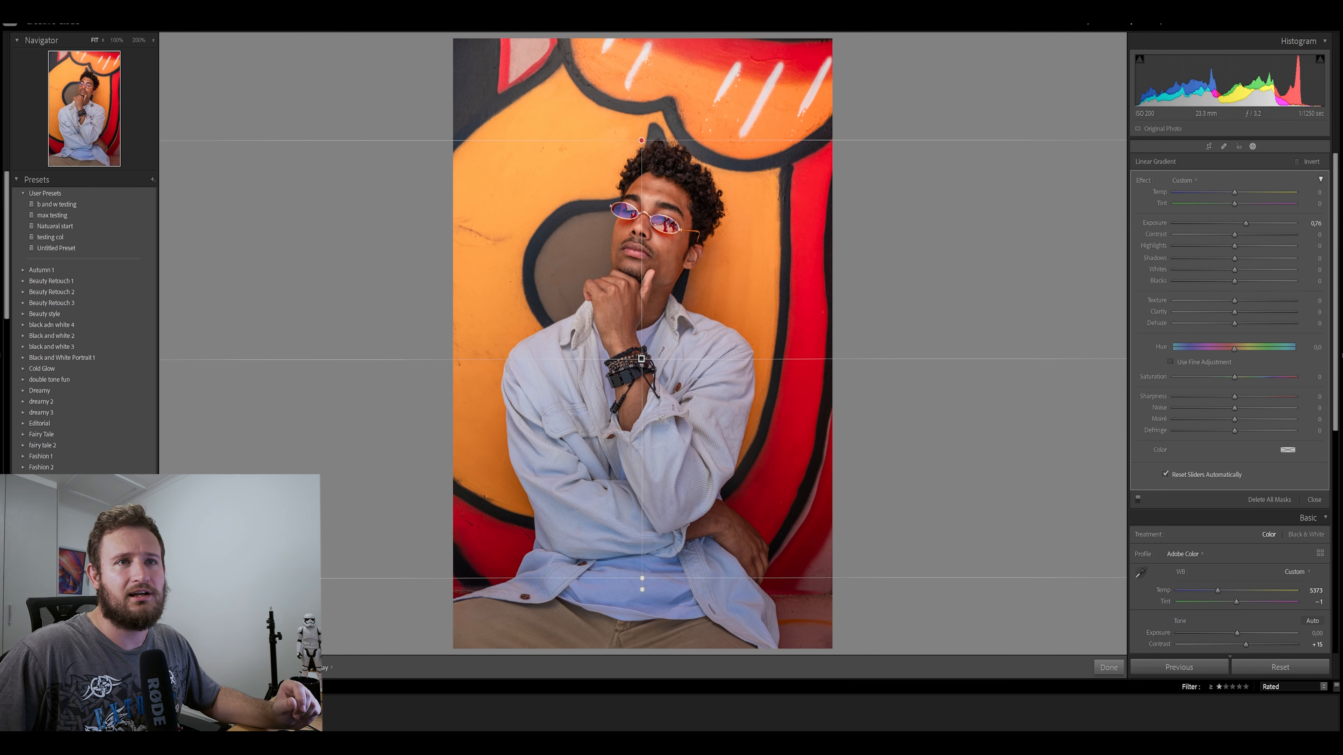
Return the linear gradient's Exposure to 0, set its Shadows to 37, finish masking and compare the photo before and after
drag(1246, 223, 1251, 258)
key(o)
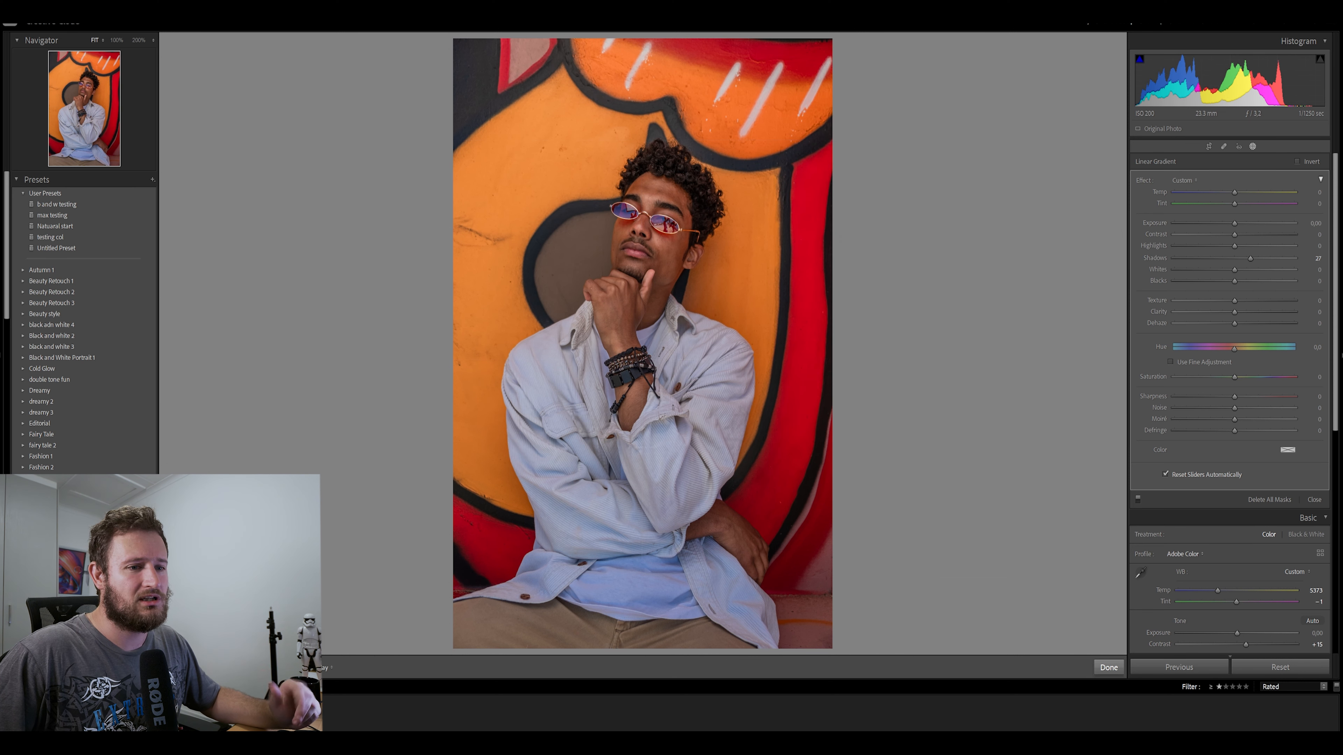
click(1109, 667)
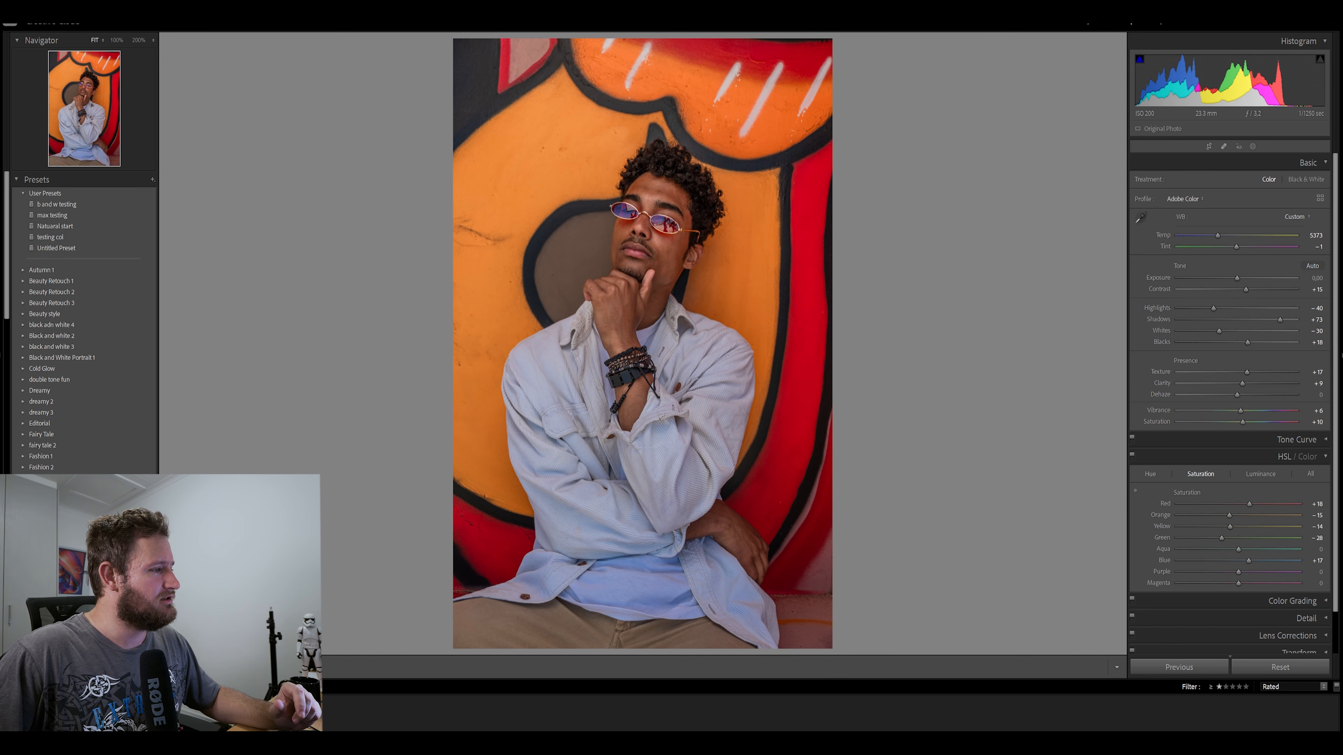
key(y)
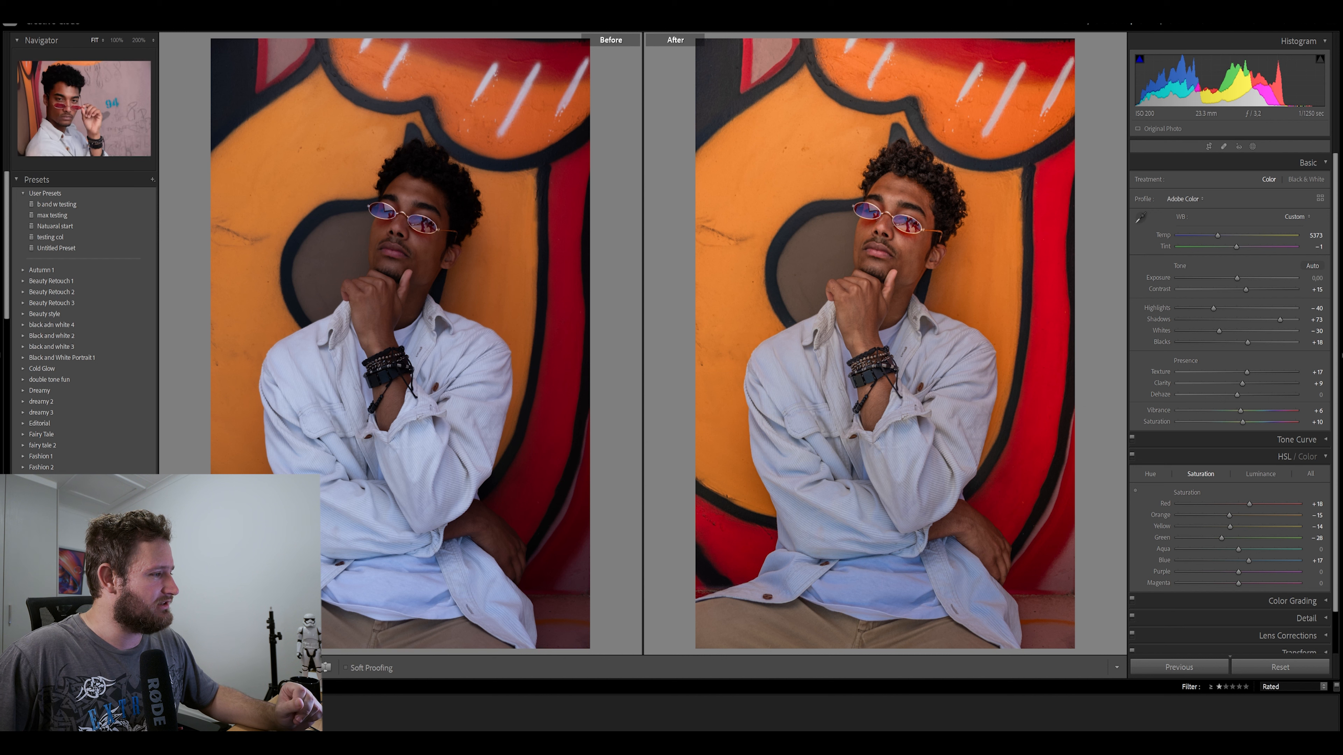
Reset the portrait of the man lowering his red sunglasses and apply the "max testing" preset to it in single view
click(132, 712)
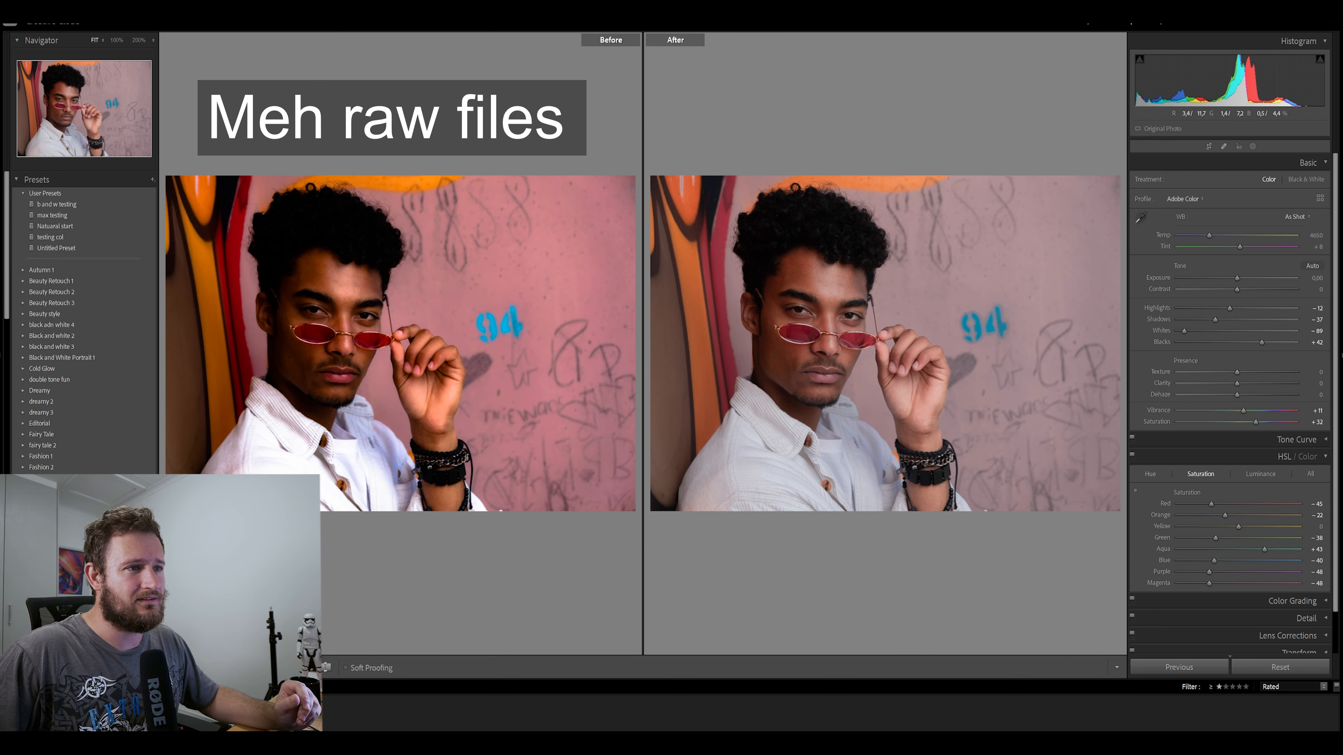
key(ctrl+shift+r)
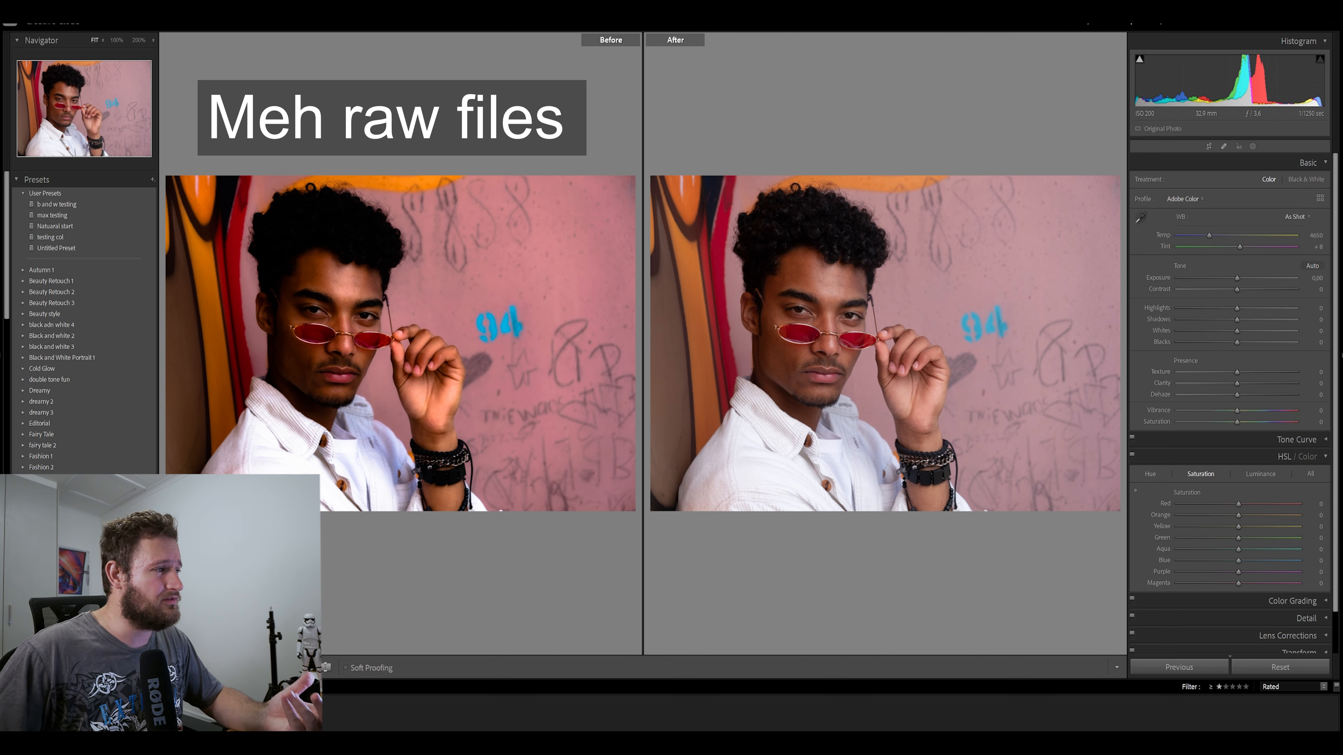
key(y)
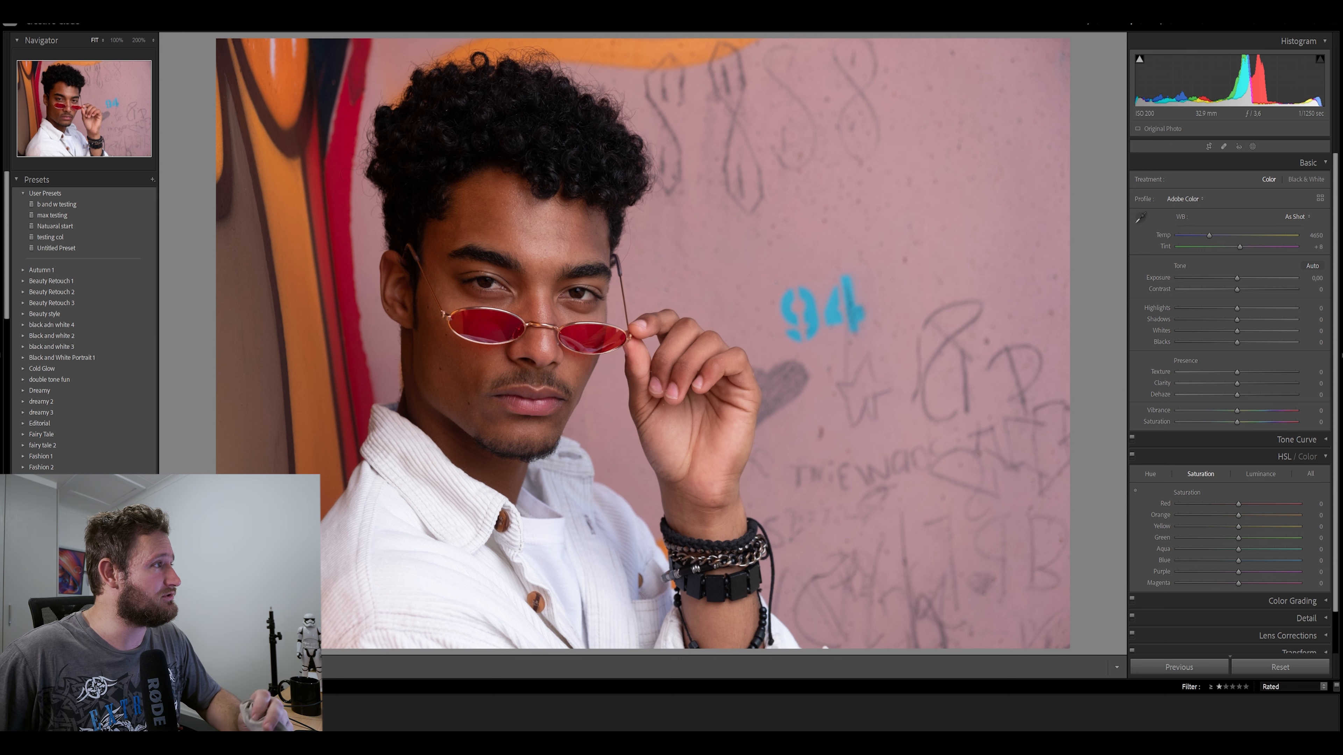
click(53, 216)
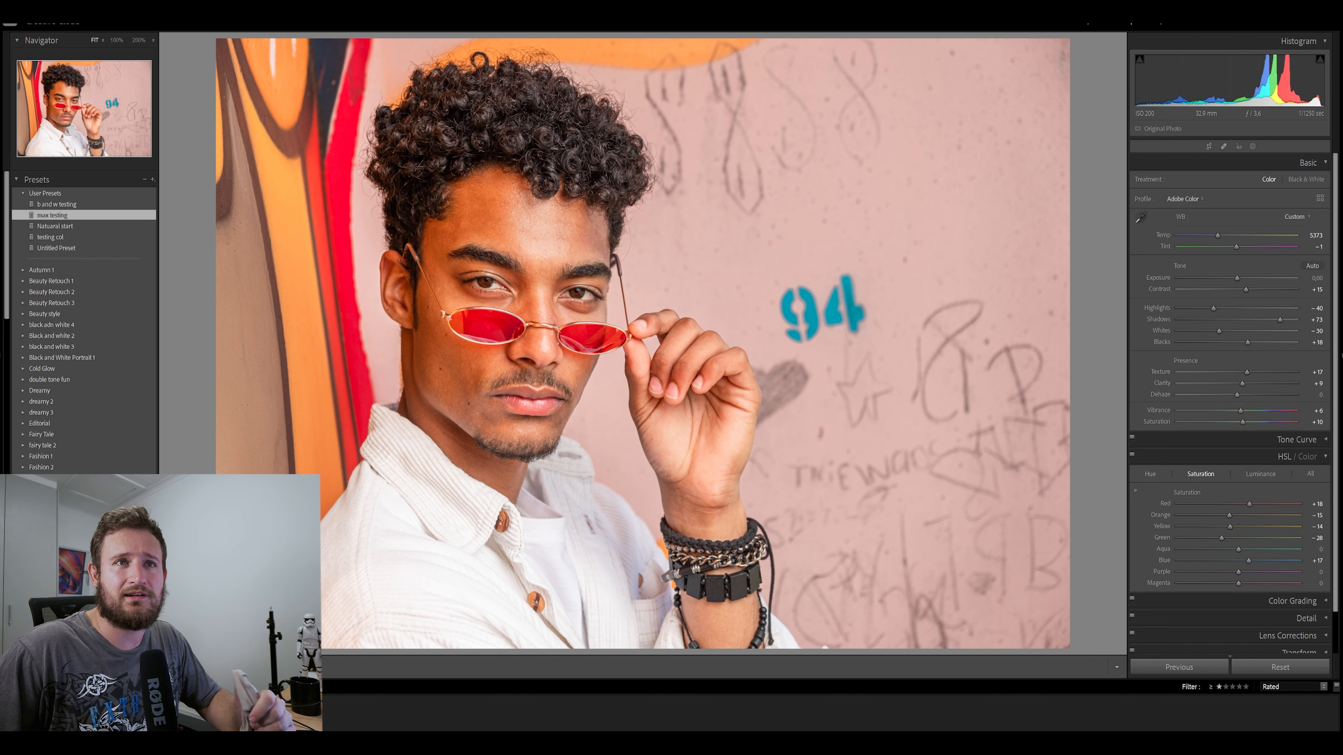
Reorient the red-sunglasses portrait's linear gradient to run sideways across the image, reposition it and finish masking
key(m)
drag(394, 527, 351, 402)
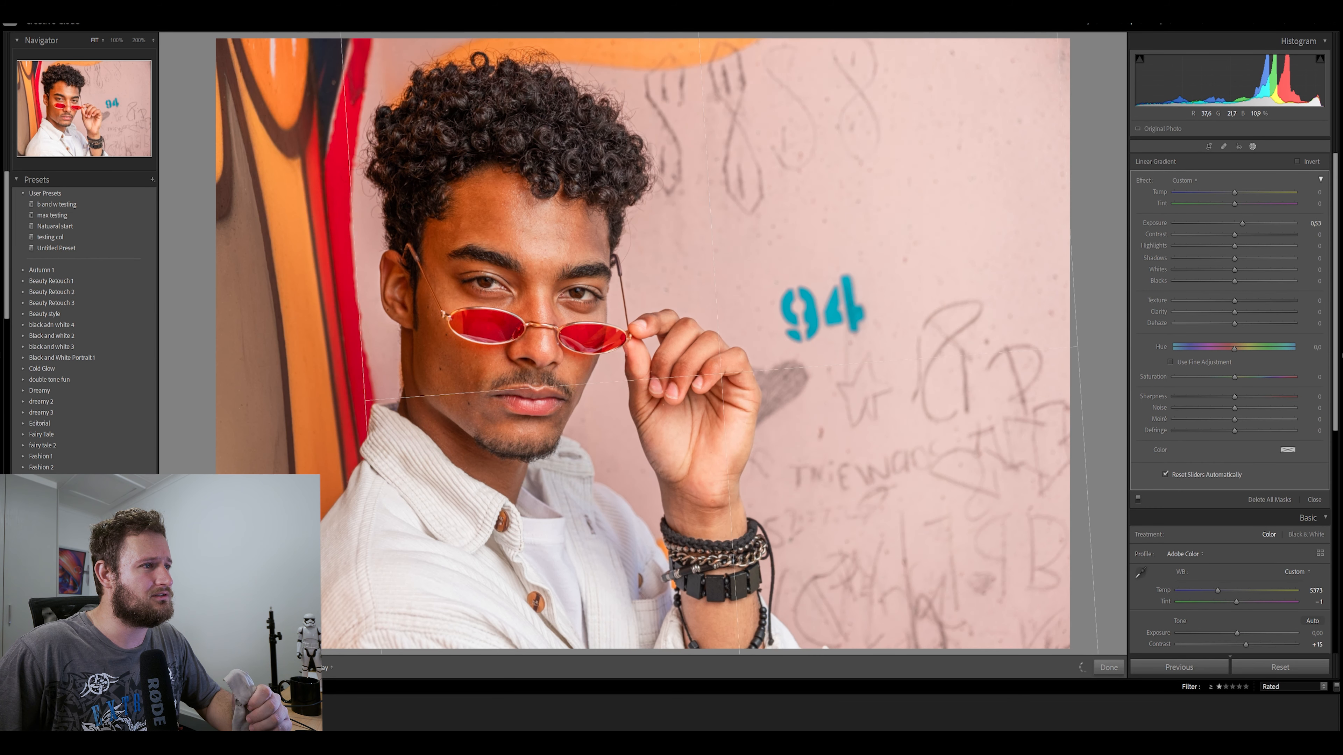
drag(721, 373, 823, 305)
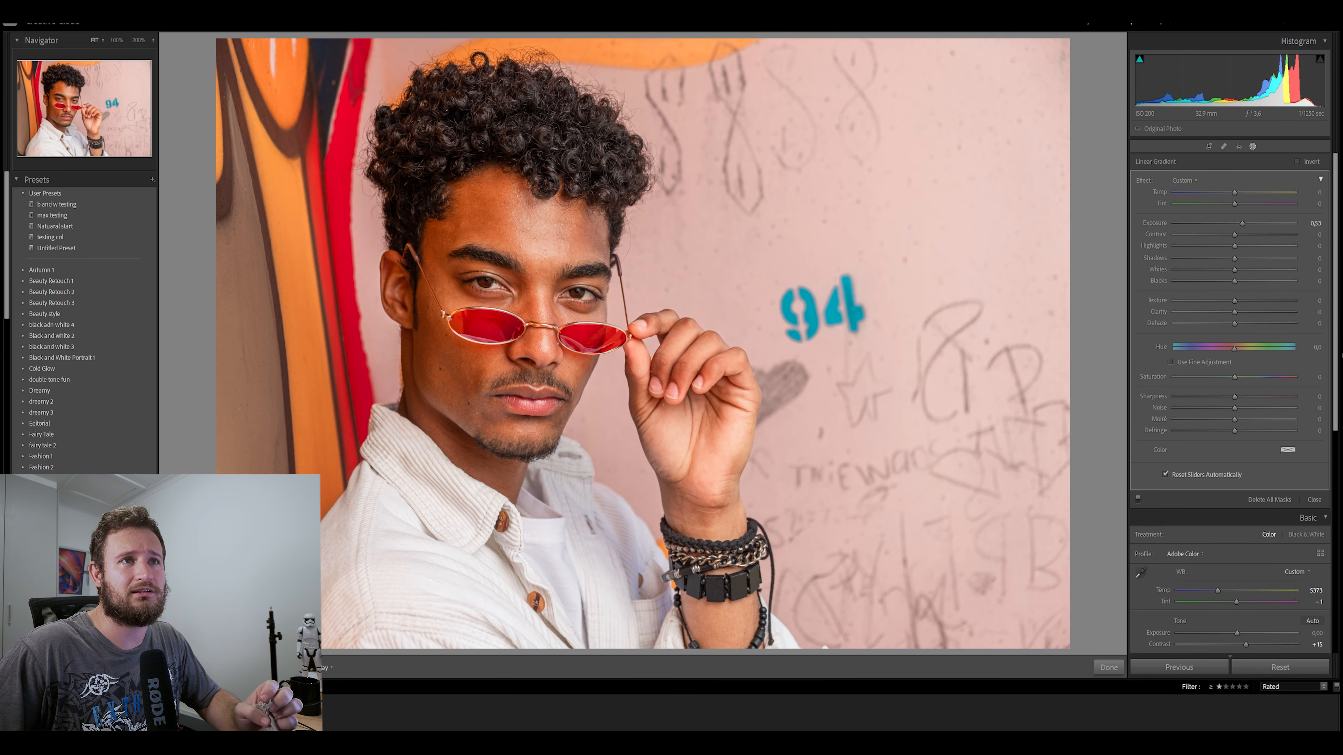
click(1109, 667)
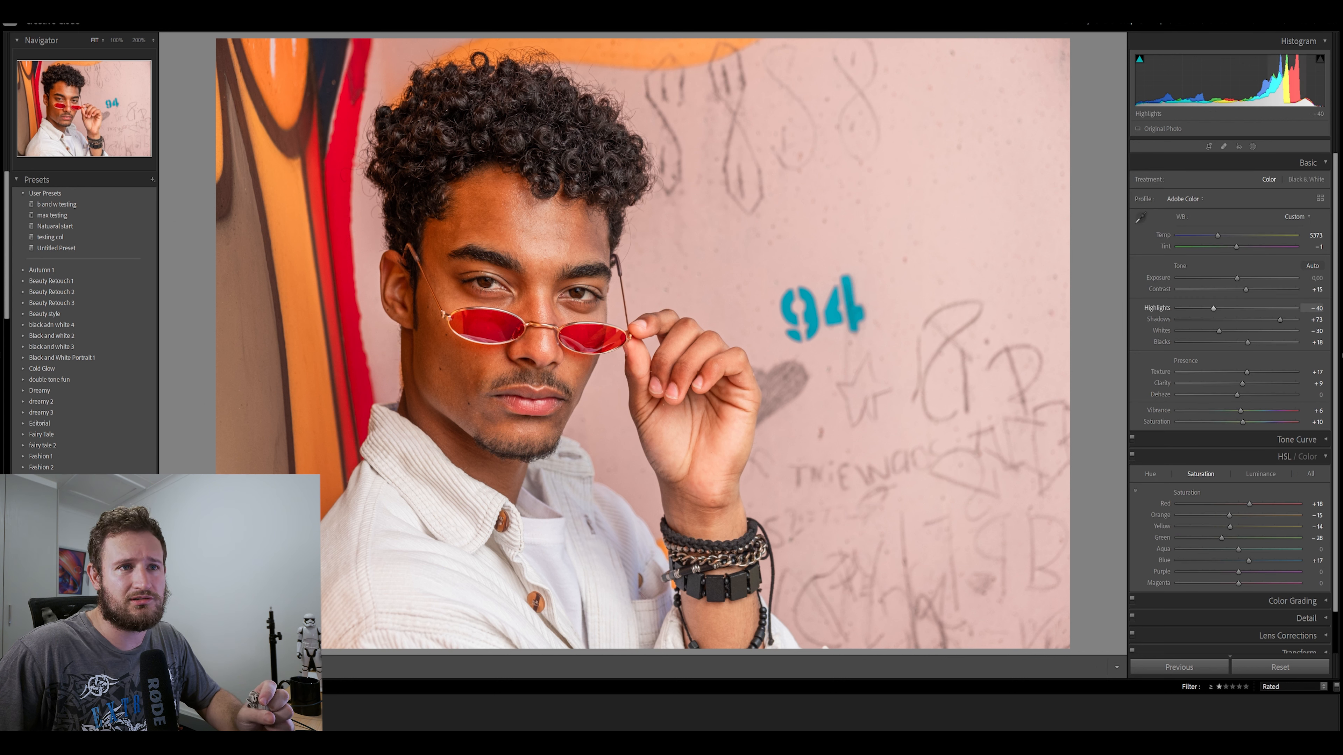
Set the red-sunglasses portrait's Basic tone to Shadows +50, Blacks 0, Whites −59 and Highlights −59
drag(1269, 320, 1267, 320)
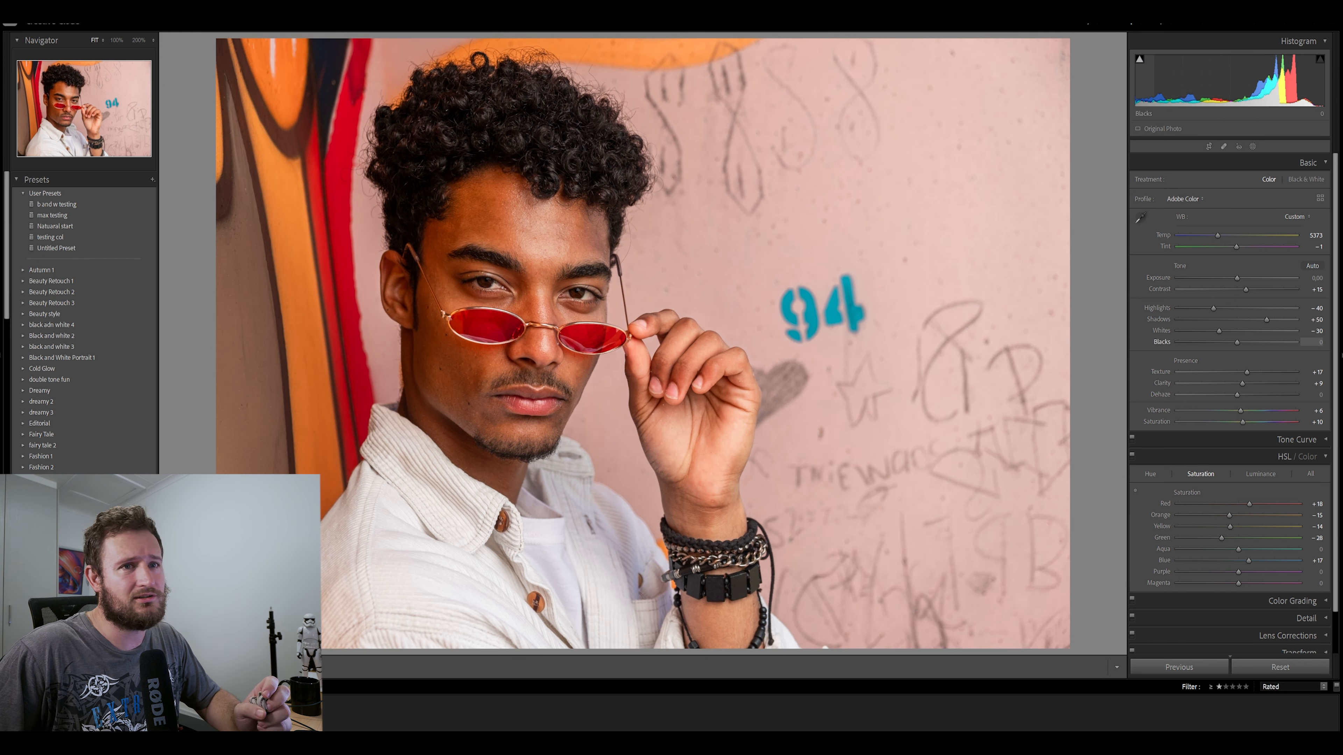
drag(1206, 332, 1201, 308)
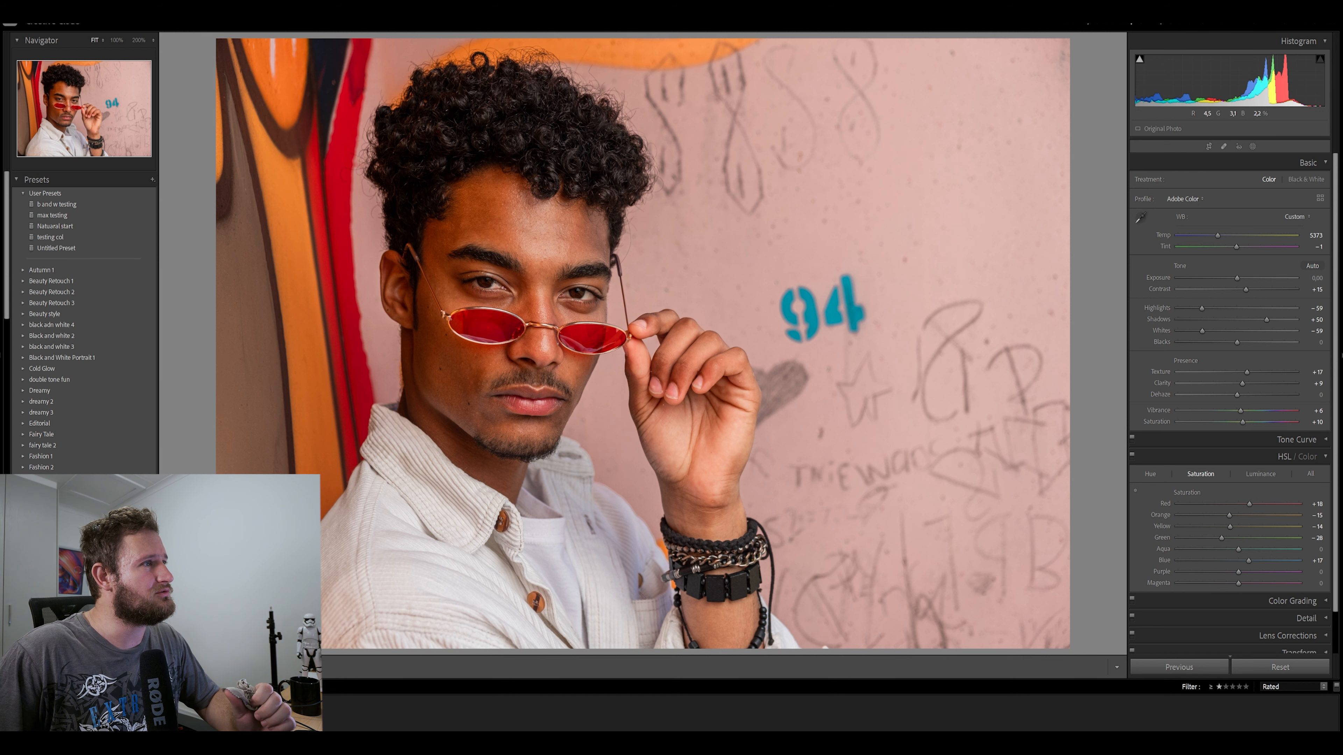
Resample the portrait's Color Range mask from the skin on the man's forehead and hide the mask overlay
click(1252, 147)
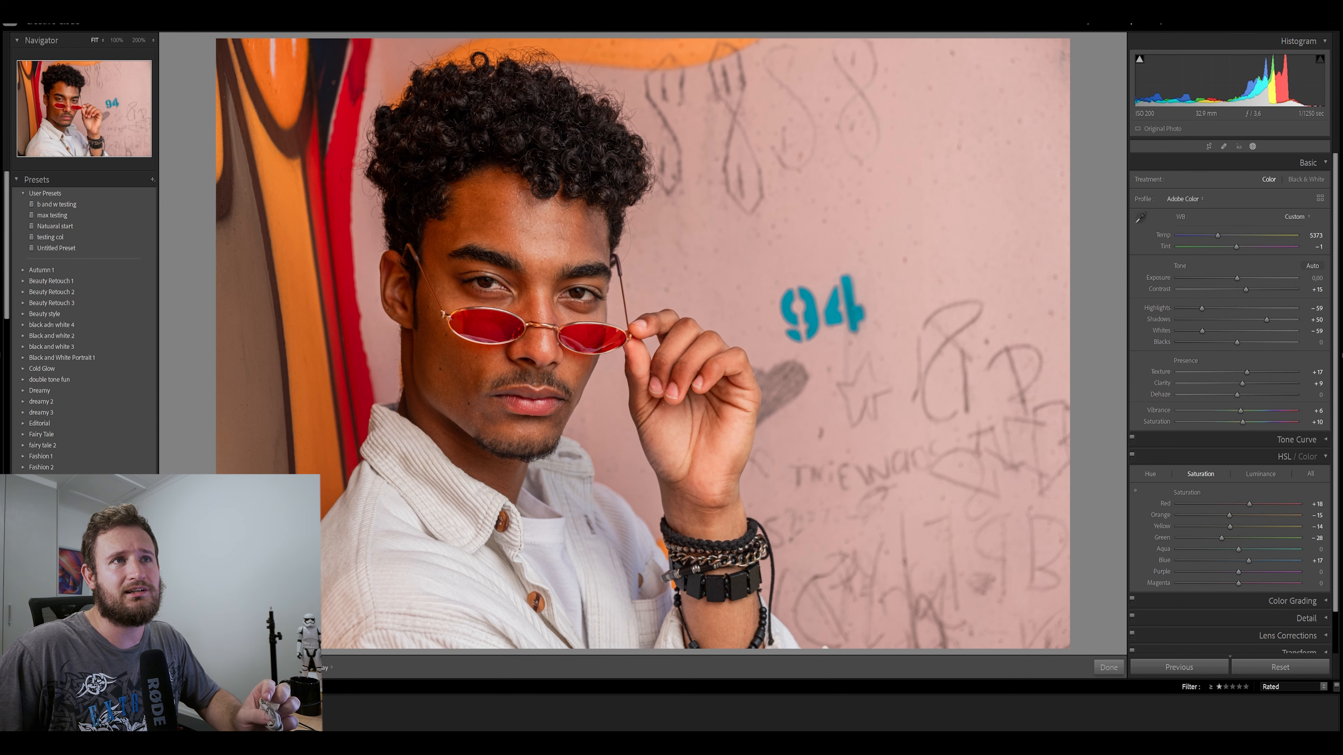
click(823, 306)
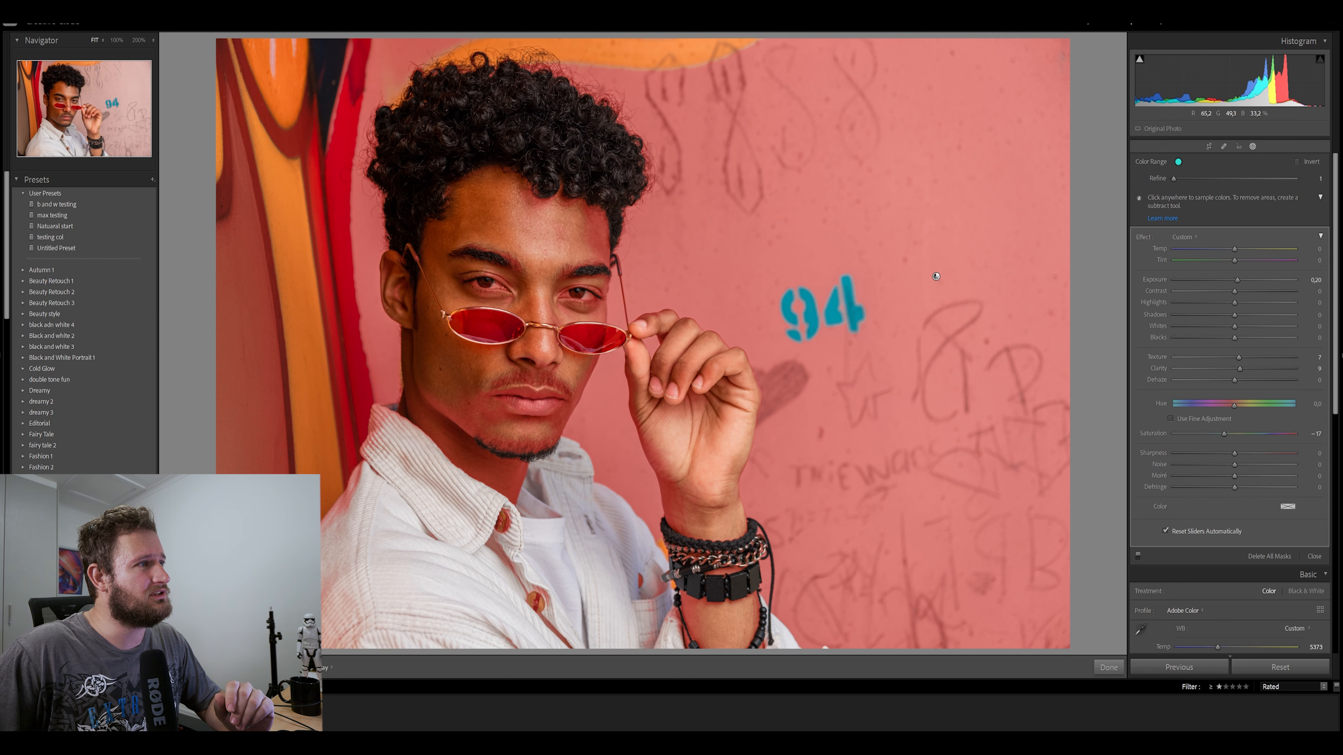
click(525, 222)
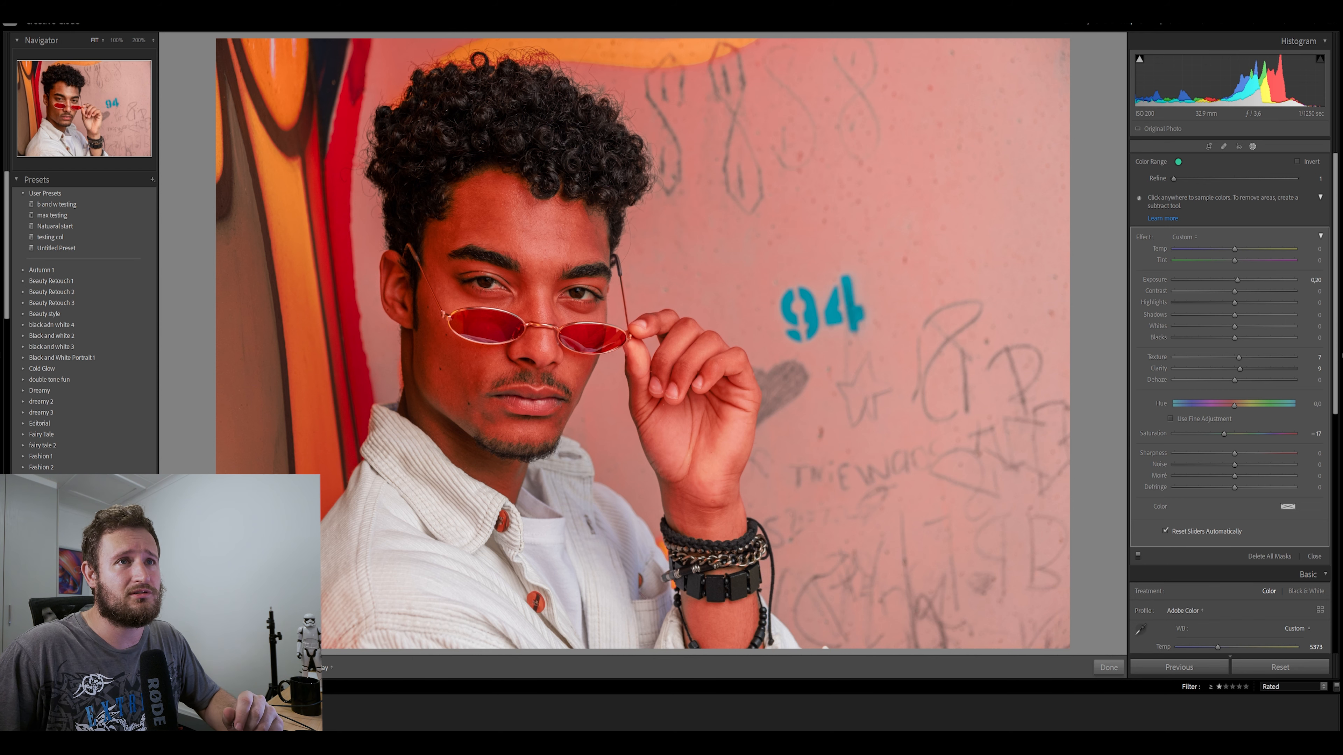
key(o)
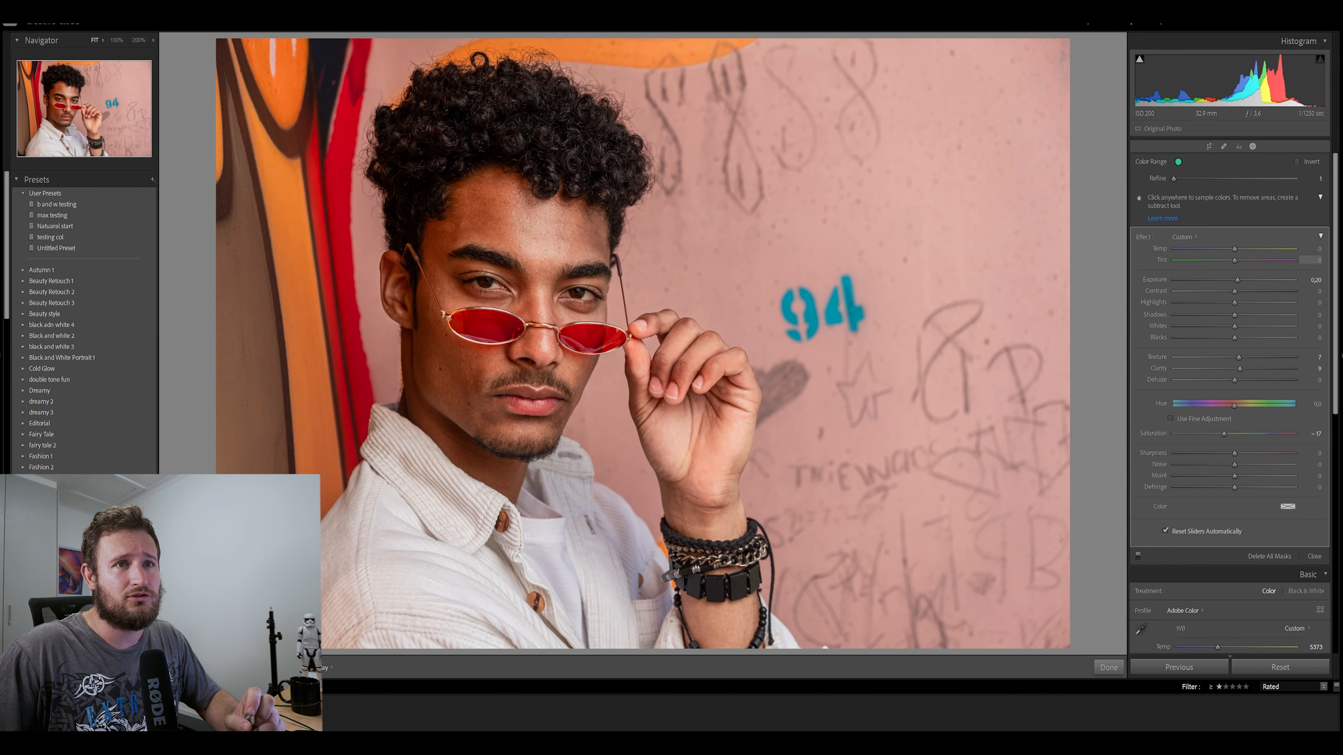
Test a strong Exposure on the skin's Color Range mask, reset it to 0, and set Shadows 2, Whites −33 and Highlights −4
drag(1238, 280, 1280, 281)
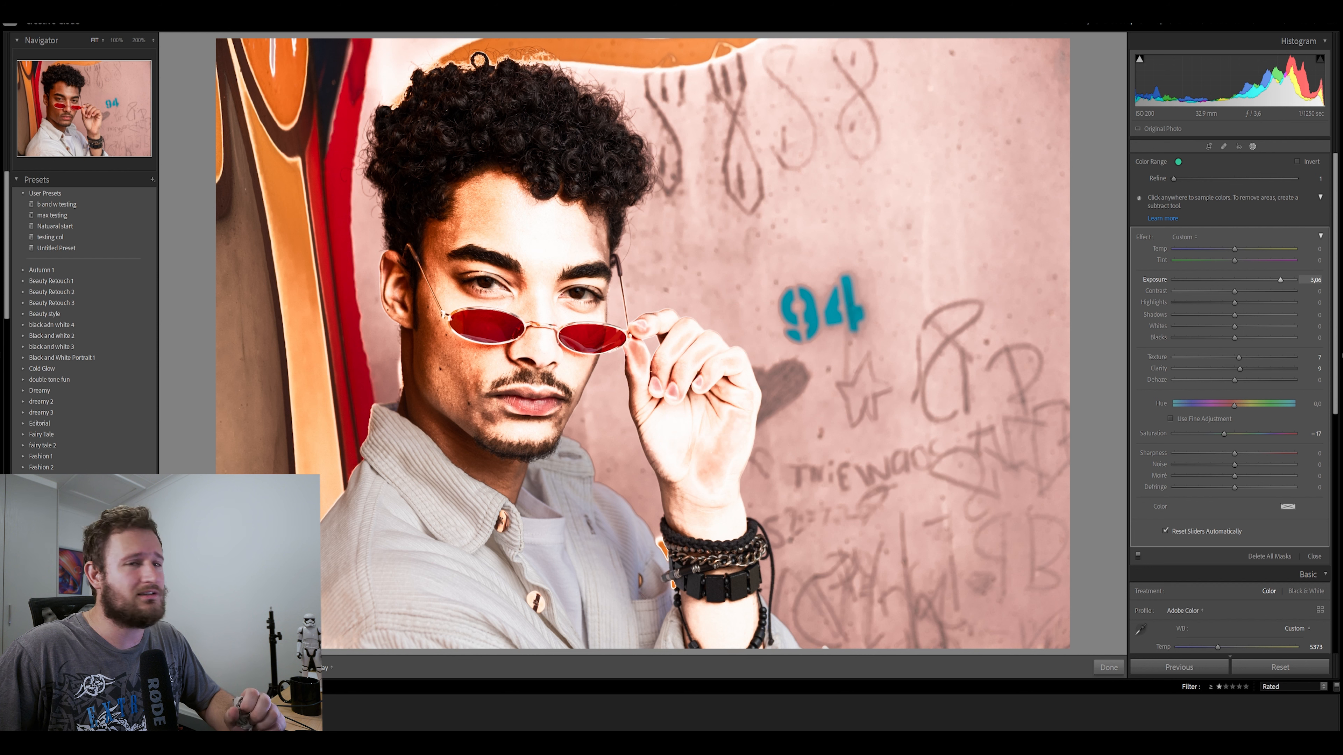
double_click(1280, 281)
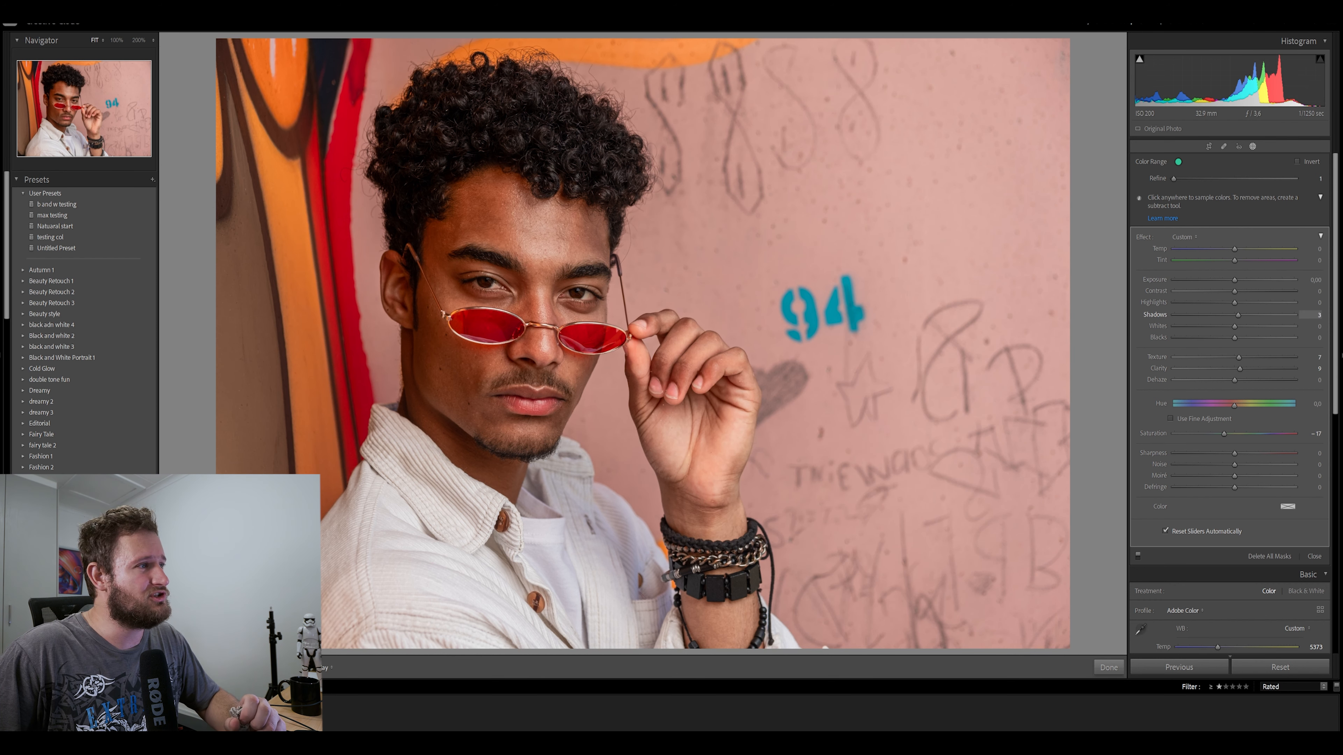
mouse_move(1234, 316)
mouse_down()
mouse_move(1253, 315)
mouse_move(1214, 326)
mouse_up()
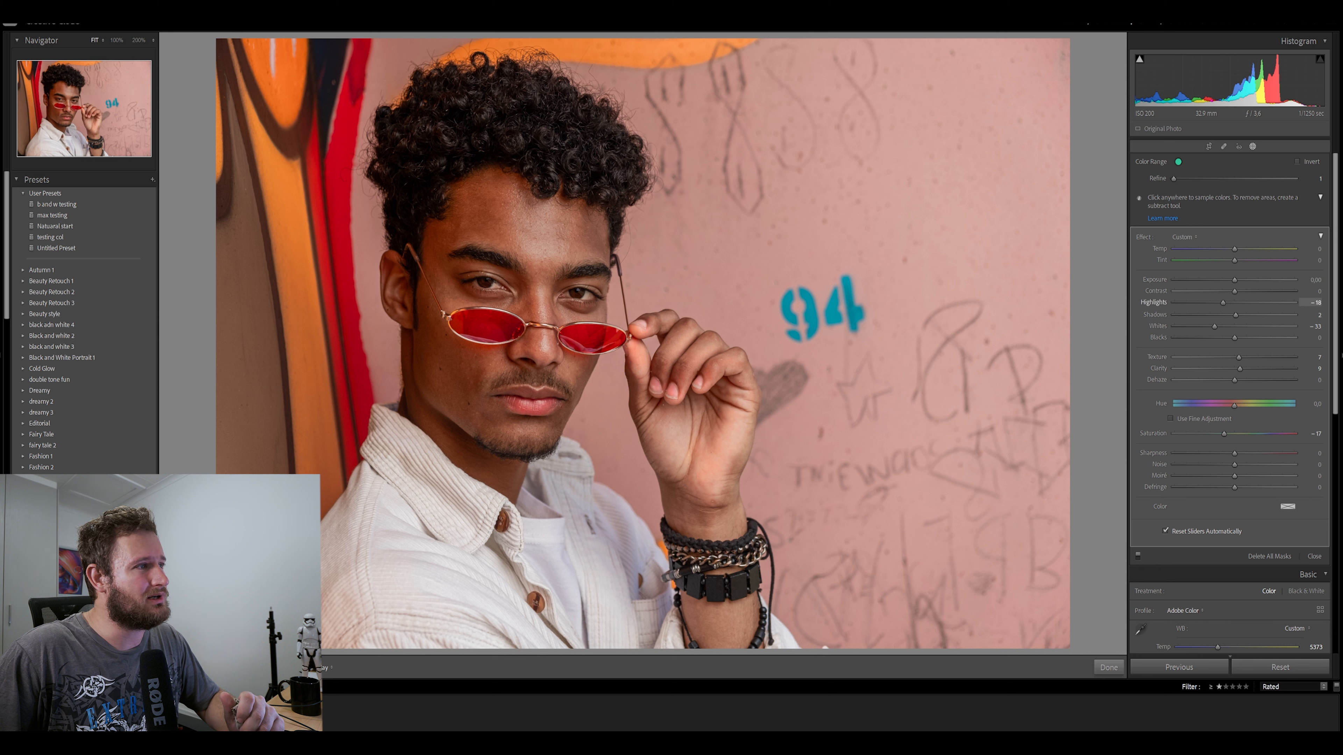
drag(1223, 303, 1231, 303)
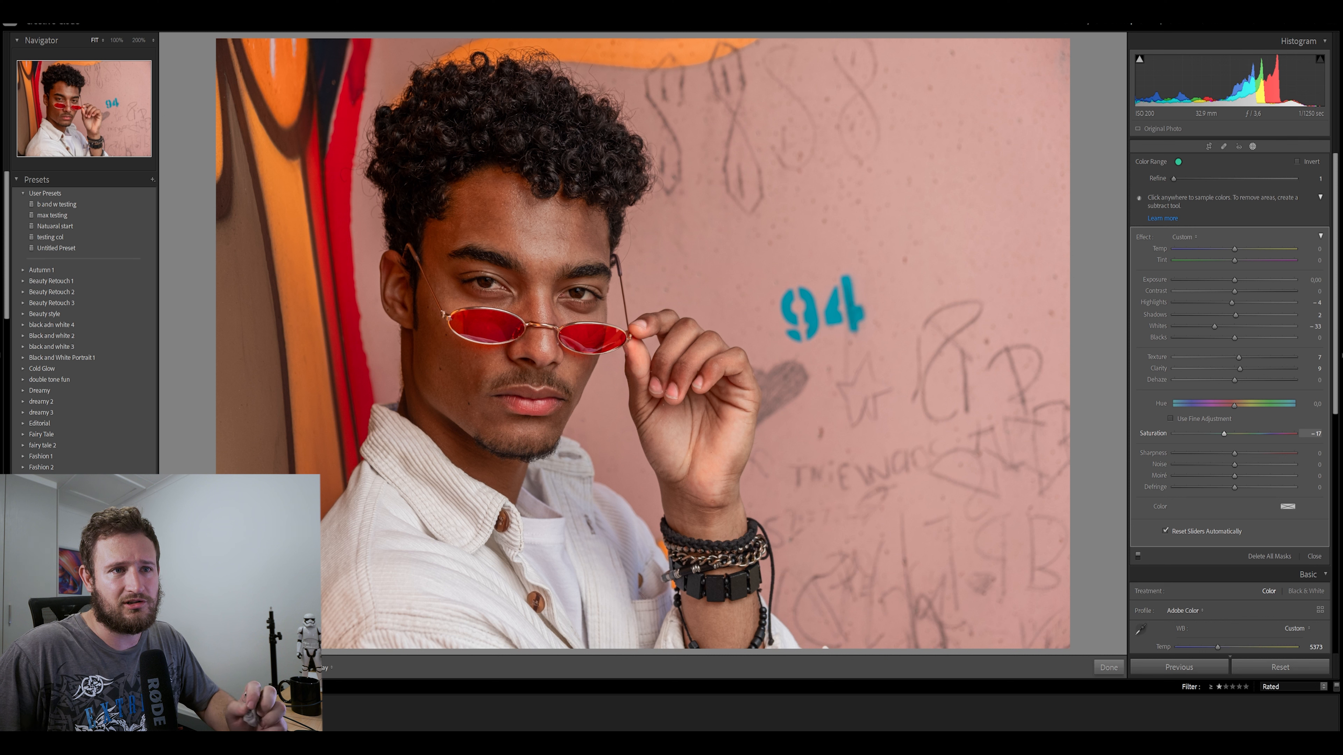
Set the skin mask's Texture to −16 and Clarity to −11, finish masking and compare the portrait before and after
double_click(1240, 369)
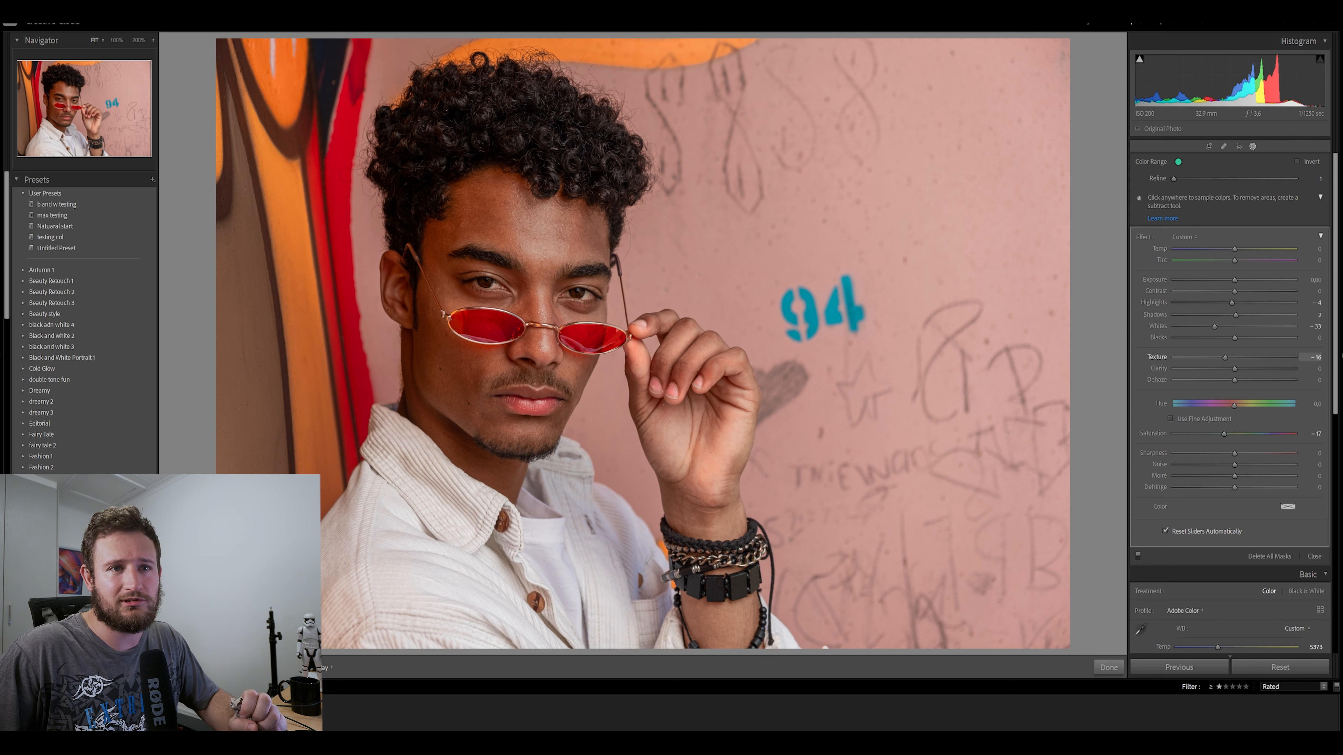
drag(1234, 369, 1227, 370)
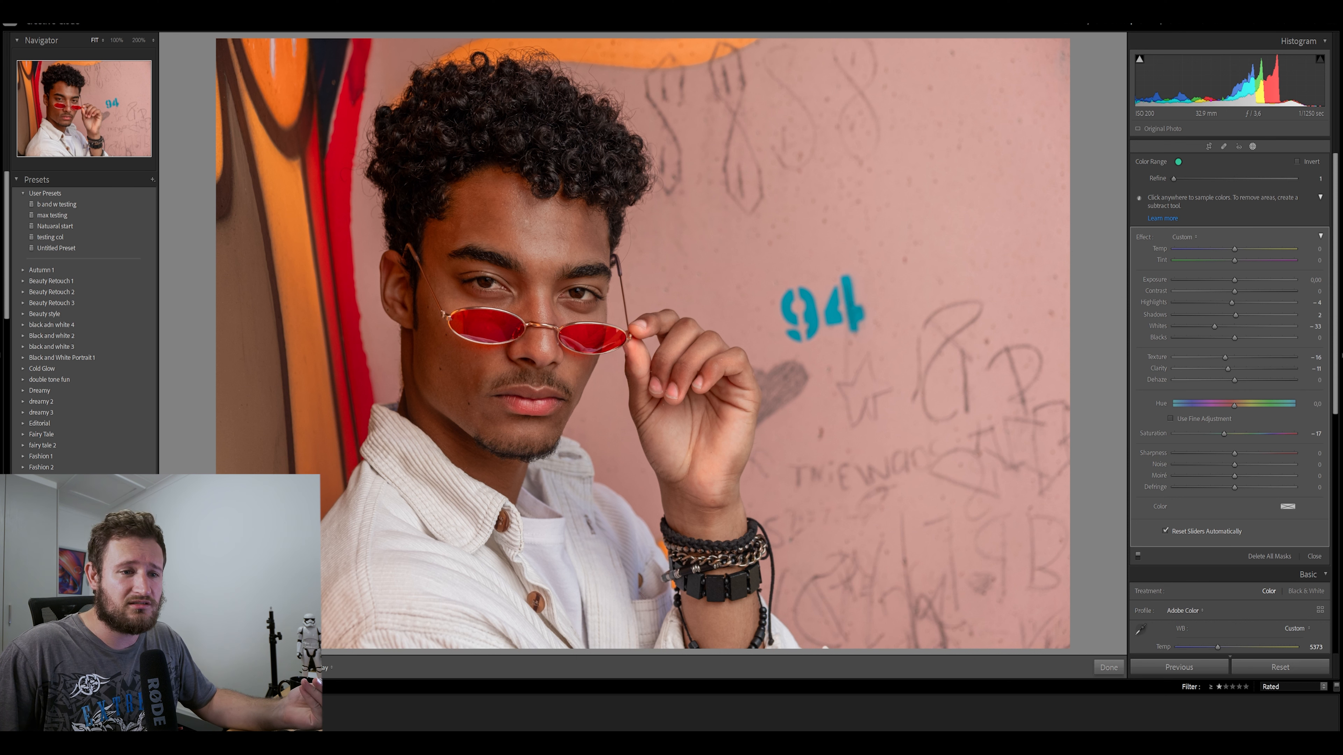
click(1108, 668)
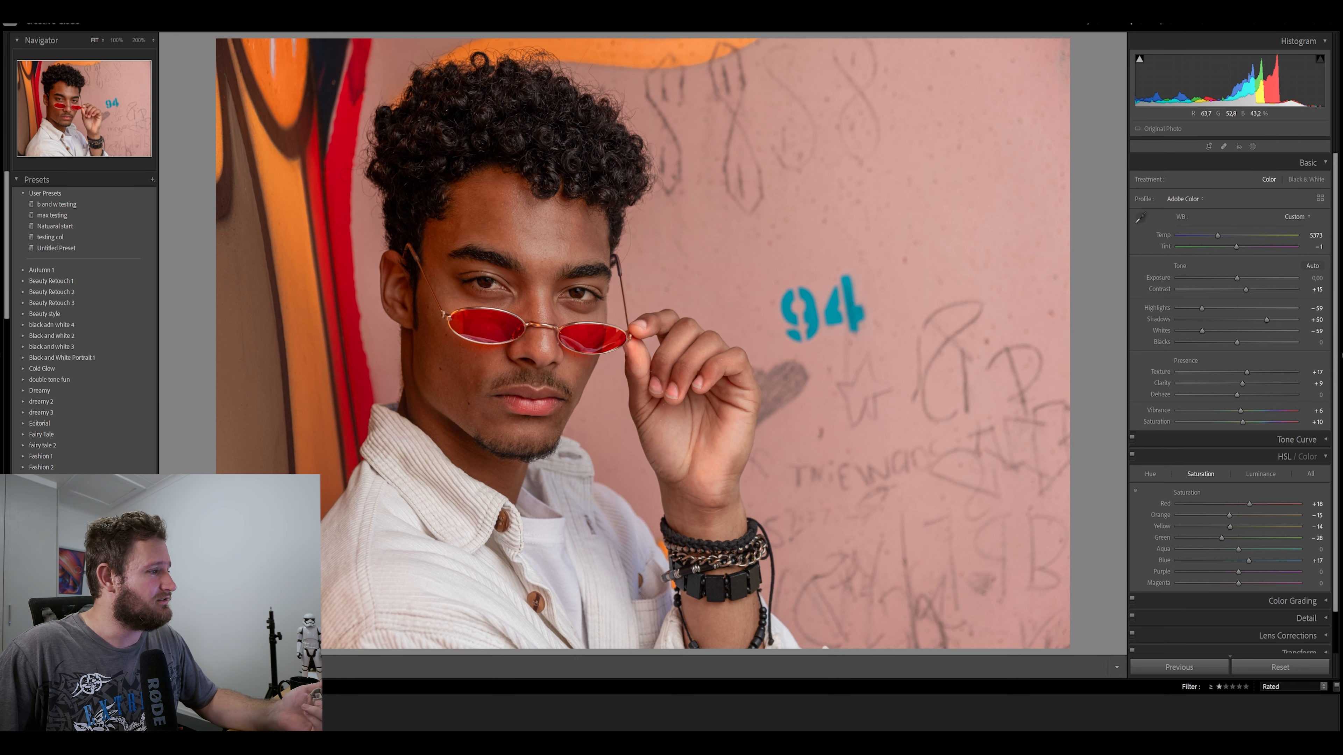
key(y)
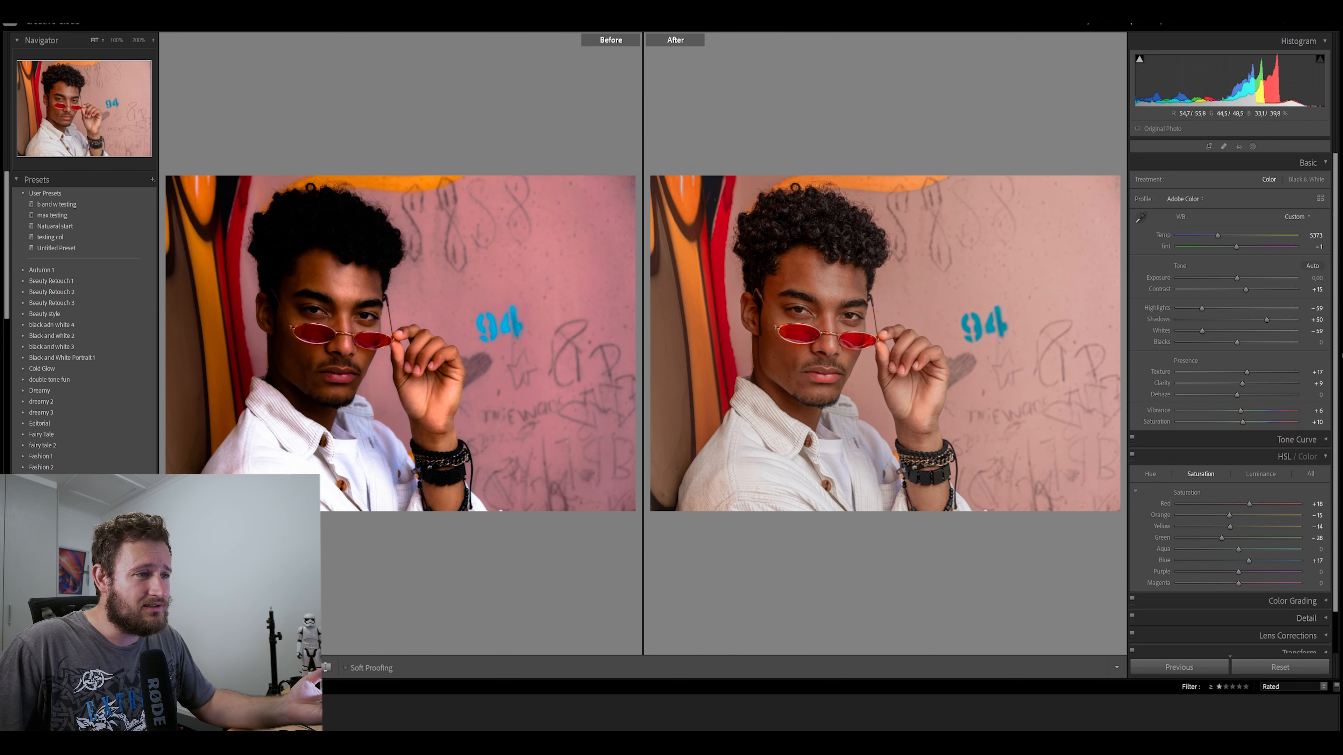
key(y)
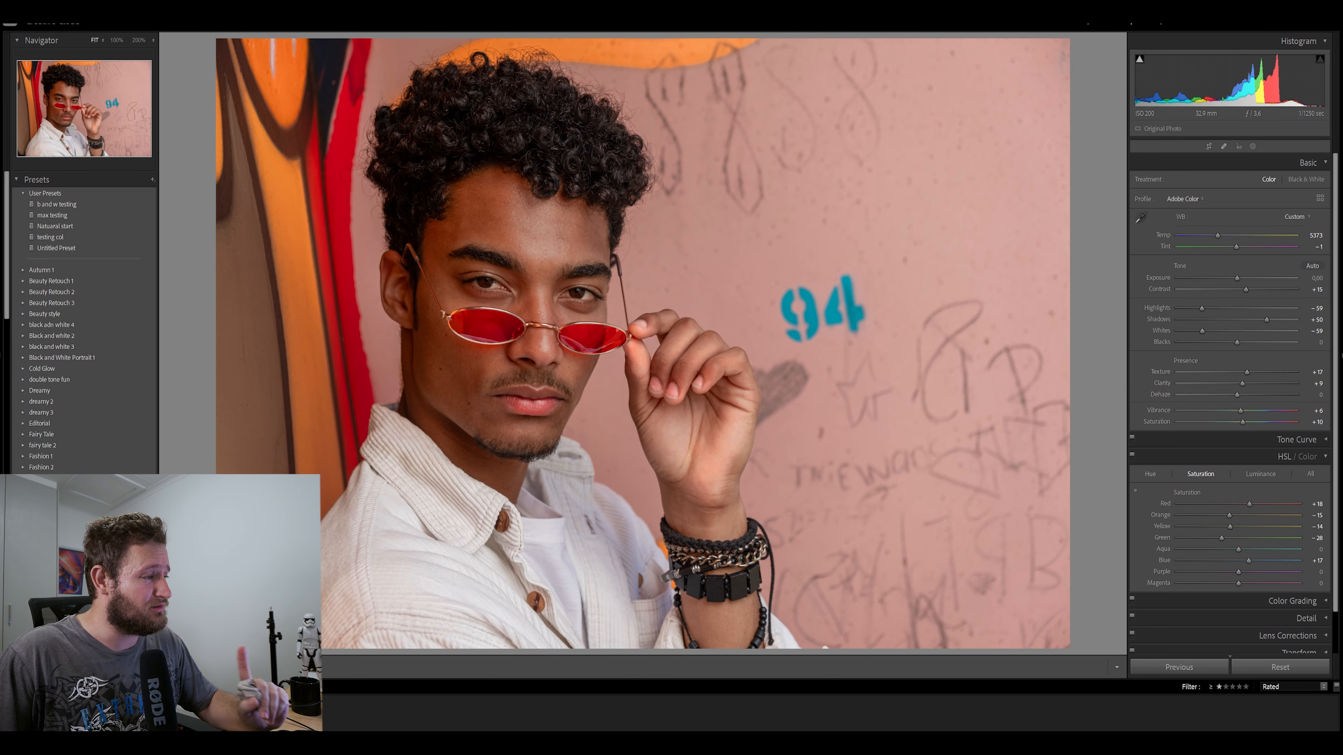
Reset the portrait of the man in the open white shirt, apply the "max testing" preset and open its masking adjustments
click(211, 711)
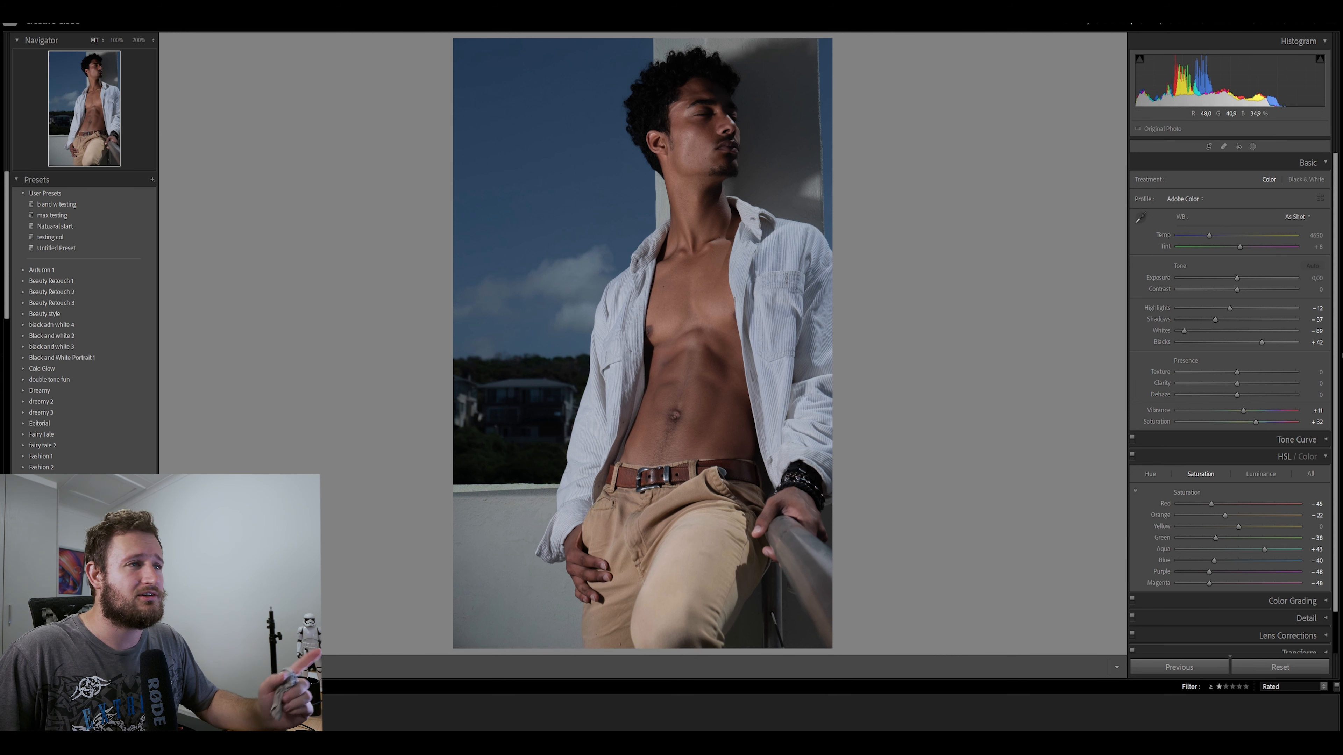
key(ctrl+shift+r)
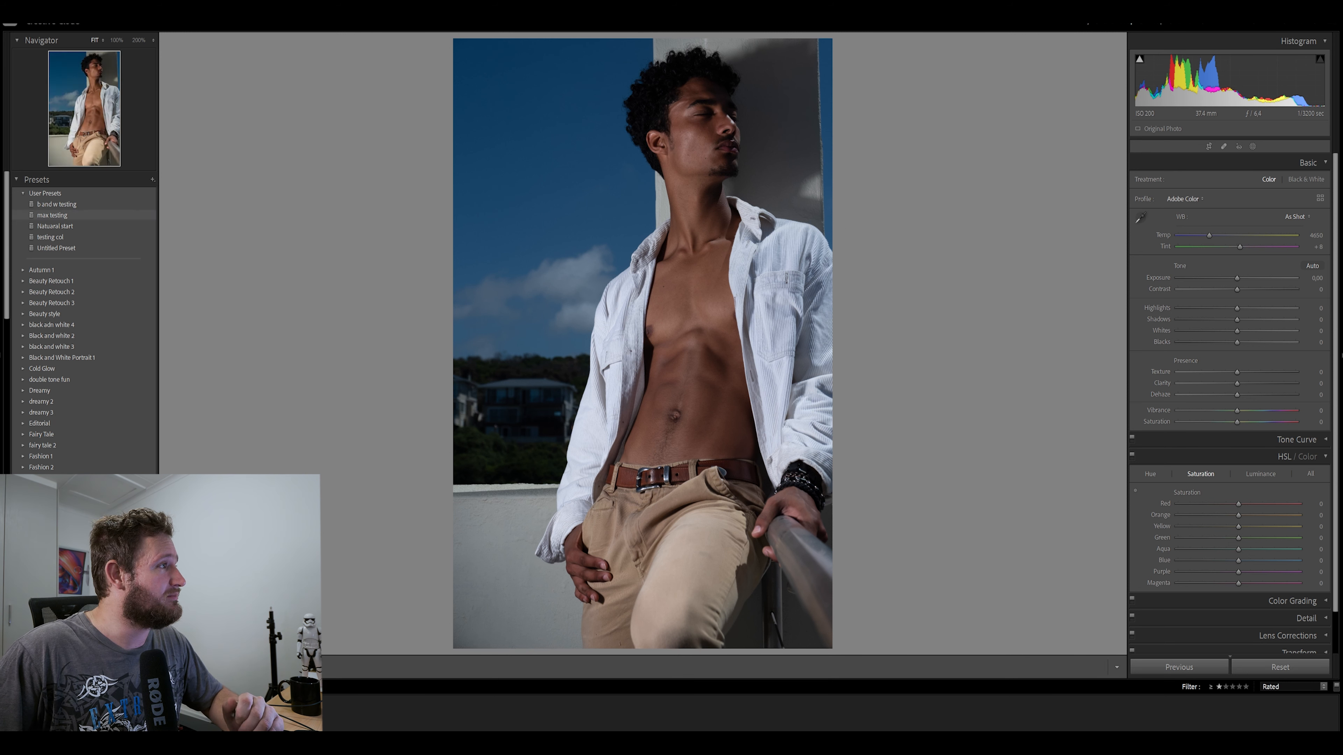
click(52, 216)
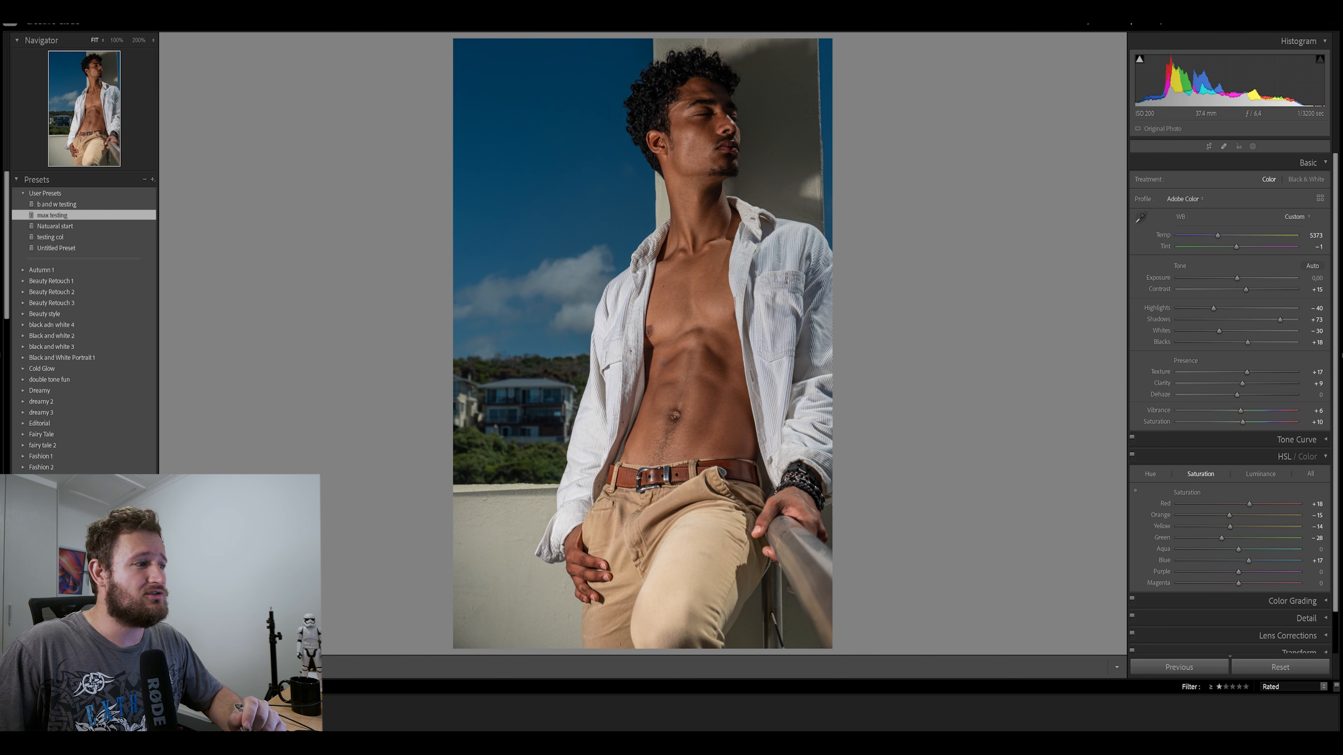
click(1252, 147)
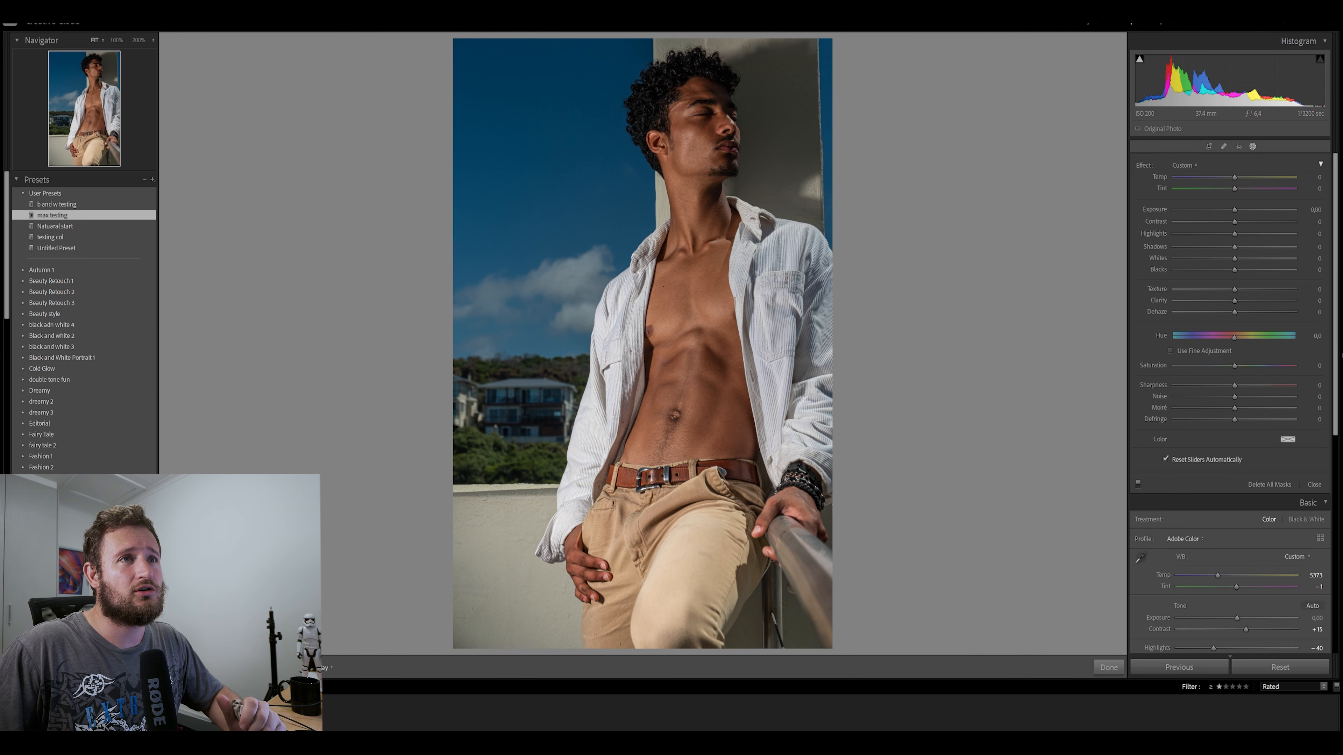
Sample the Color Range mask from the blue sky beside the man's head and place the linear gradient across his open shirt
click(600, 133)
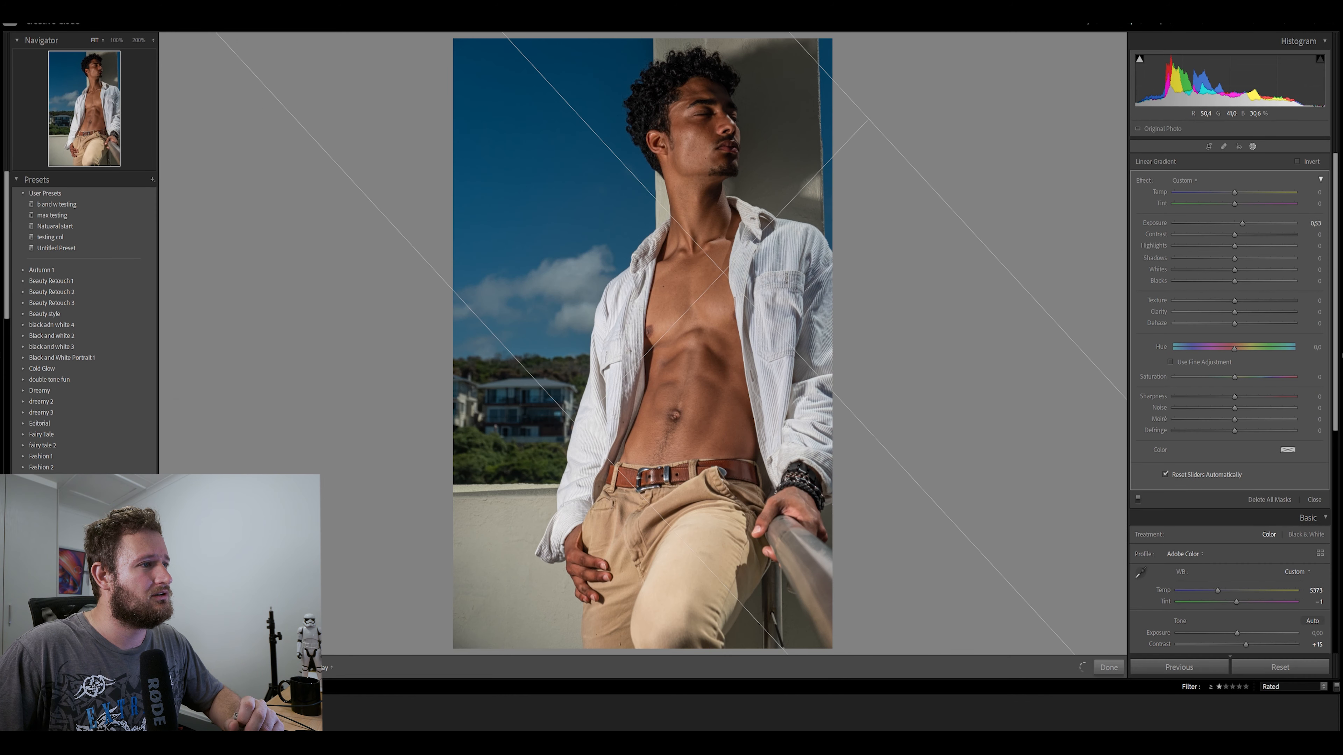
drag(724, 274, 852, 231)
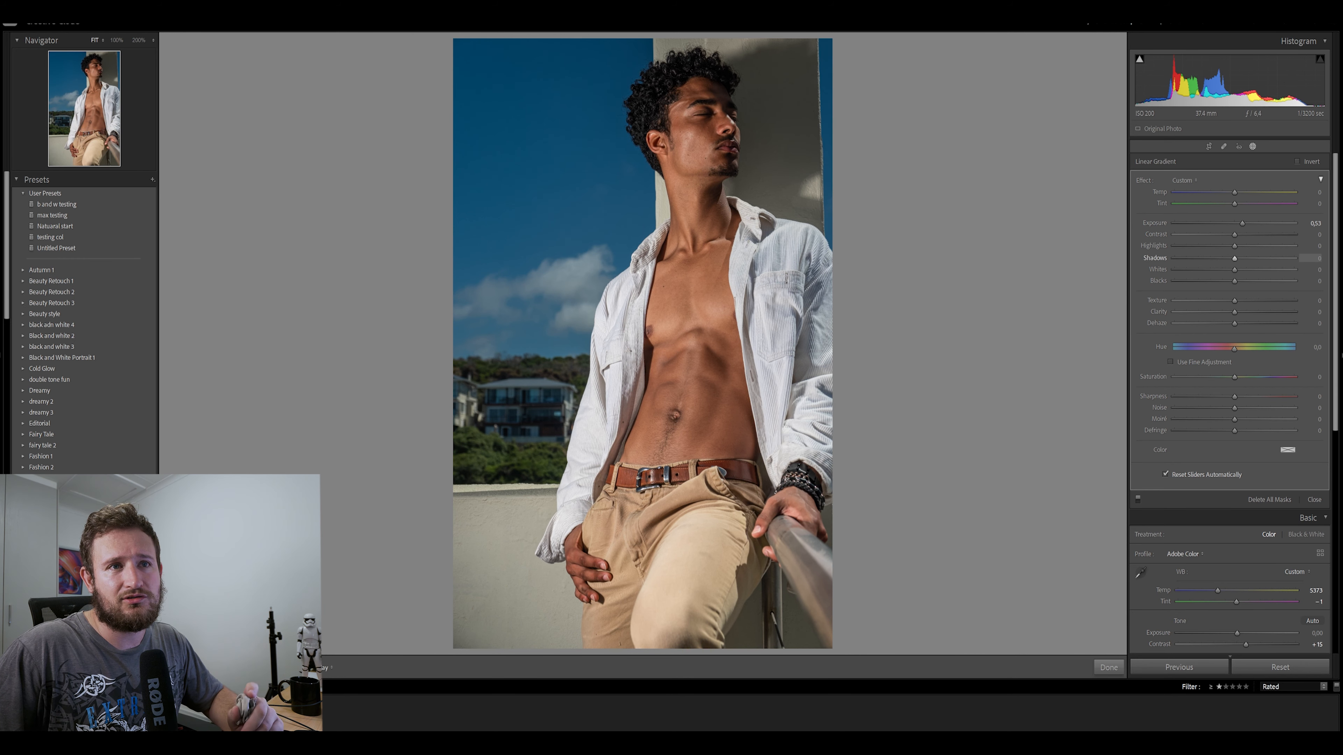
Reset the linear gradient's Exposure to 0, set Shadows 19, Highlights 26 and Texture 18, and raise Clarity slightly
drag(1235, 259, 1246, 259)
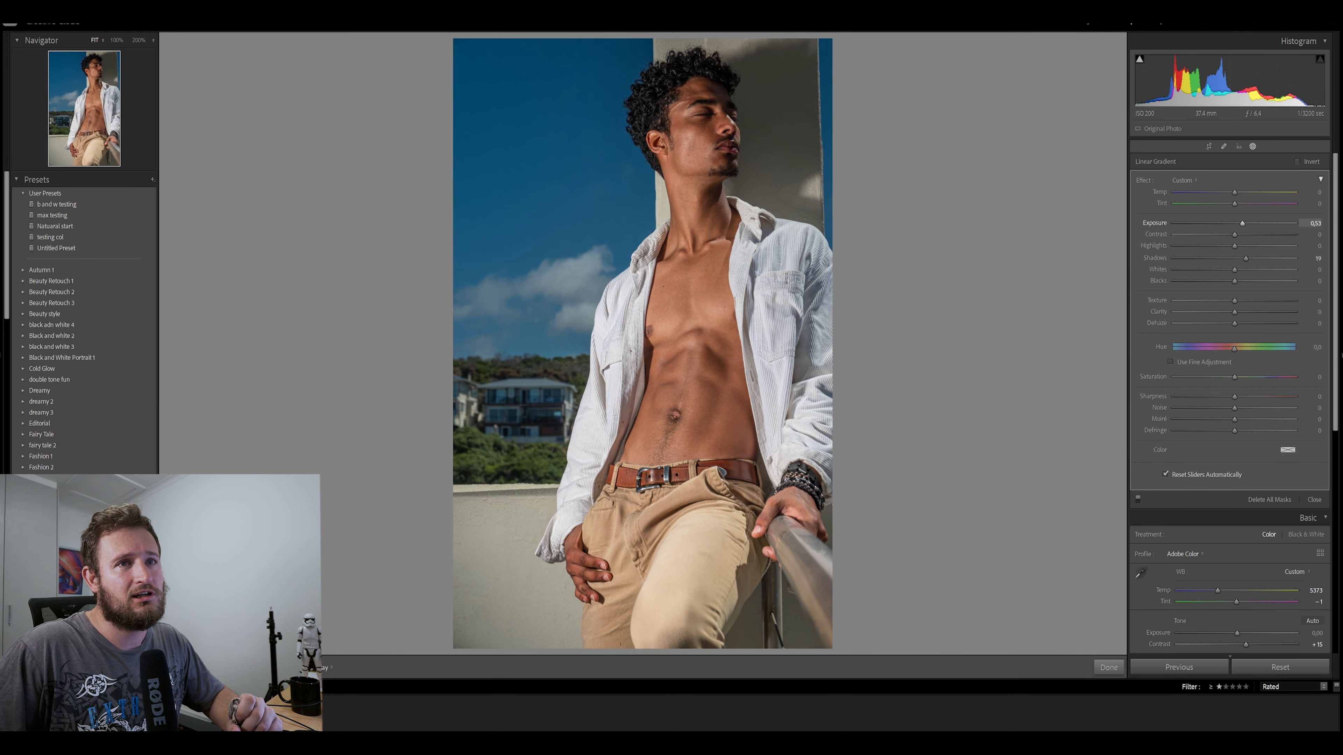
double_click(1242, 224)
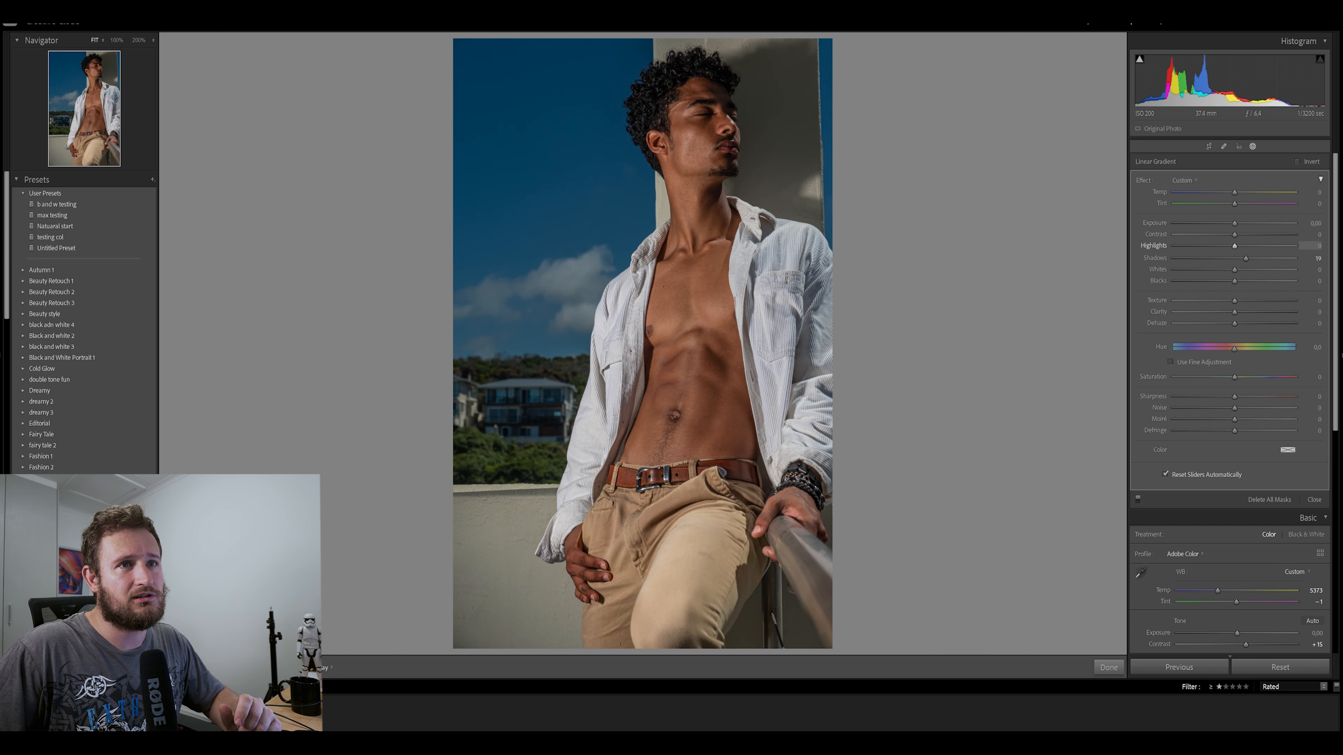
drag(1235, 245, 1250, 246)
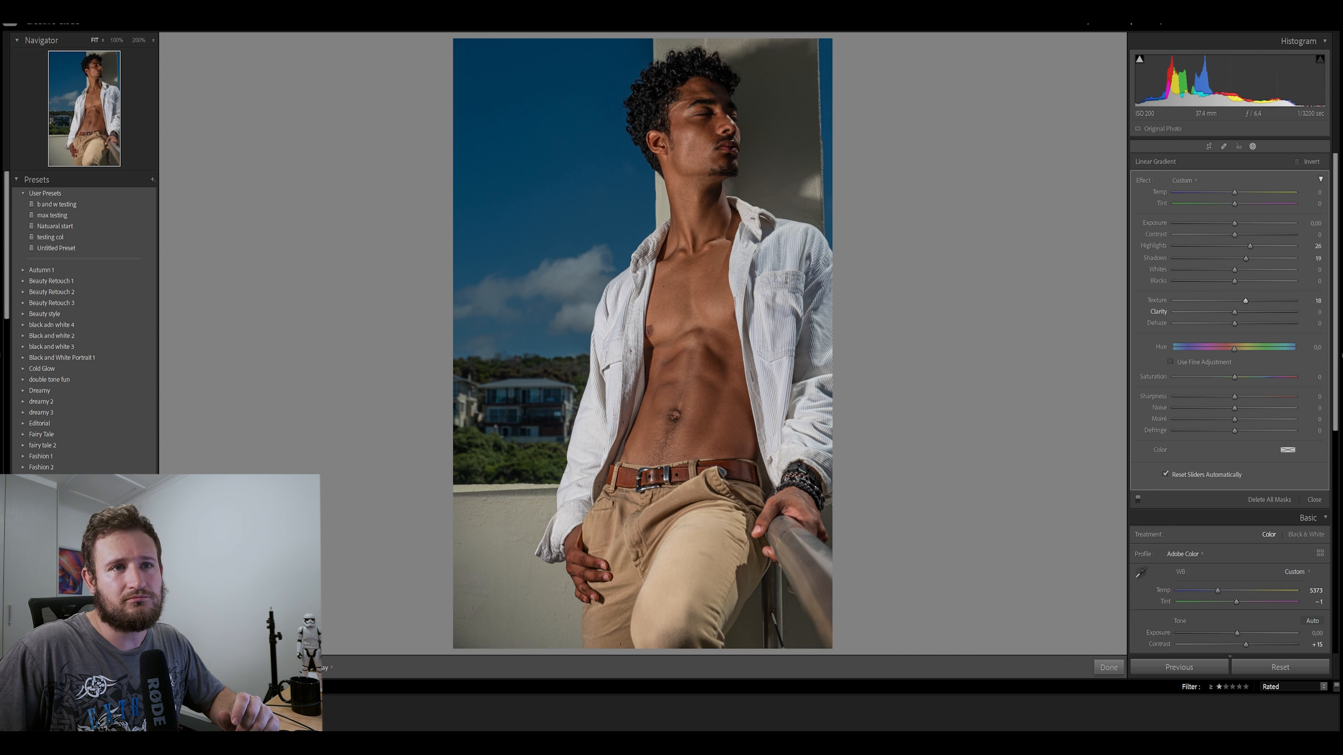
drag(1234, 312, 1242, 312)
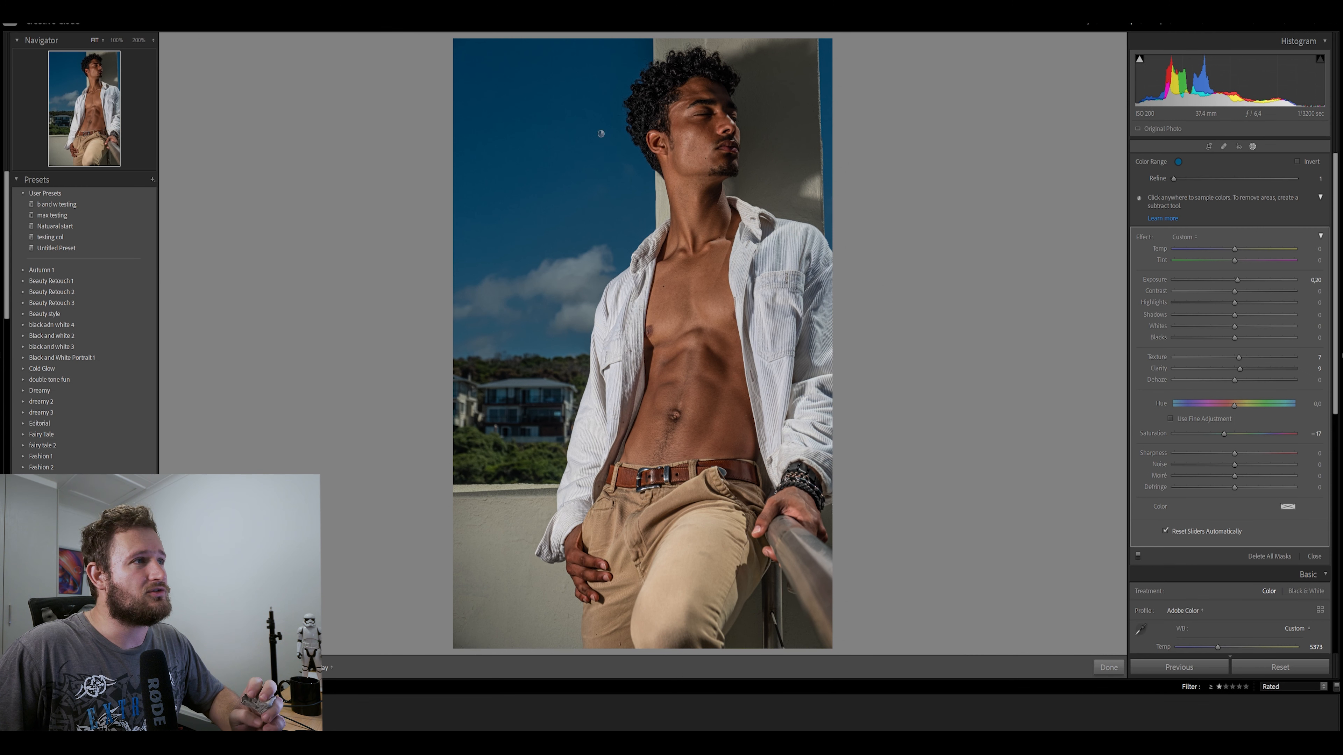
Resample the Color Range mask from the man's cheek, set Exposure 0, Contrast 14, Highlights −18, Shadows 18, Texture 13 and Clarity 11, and finish masking
click(694, 140)
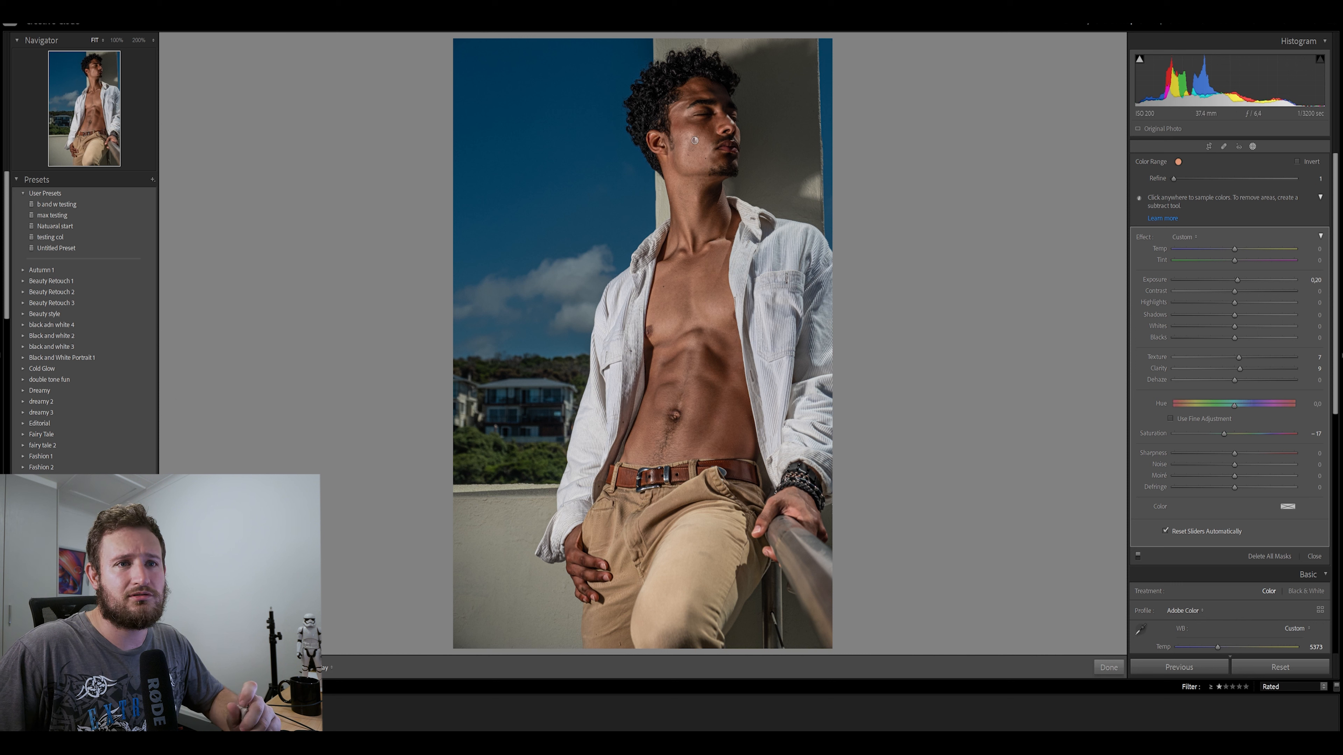
double_click(1238, 280)
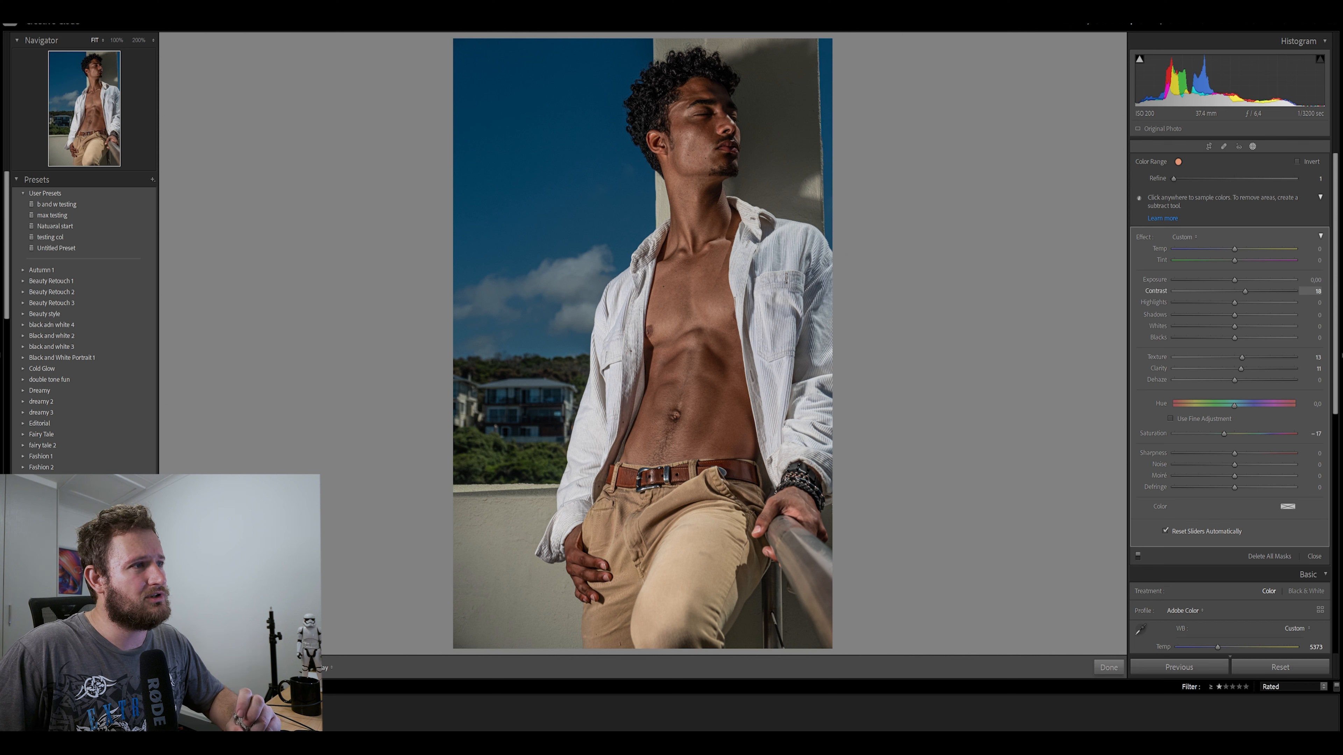
drag(1244, 292, 1242, 291)
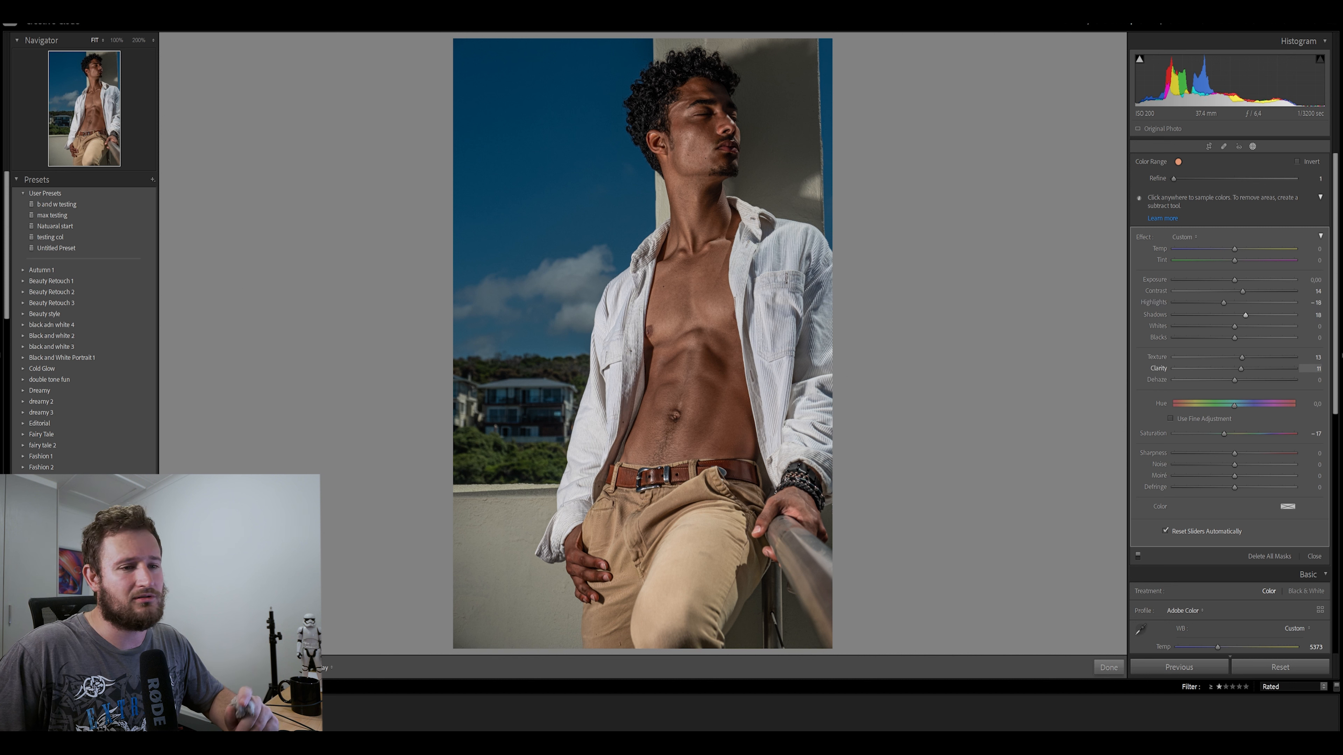
click(1108, 667)
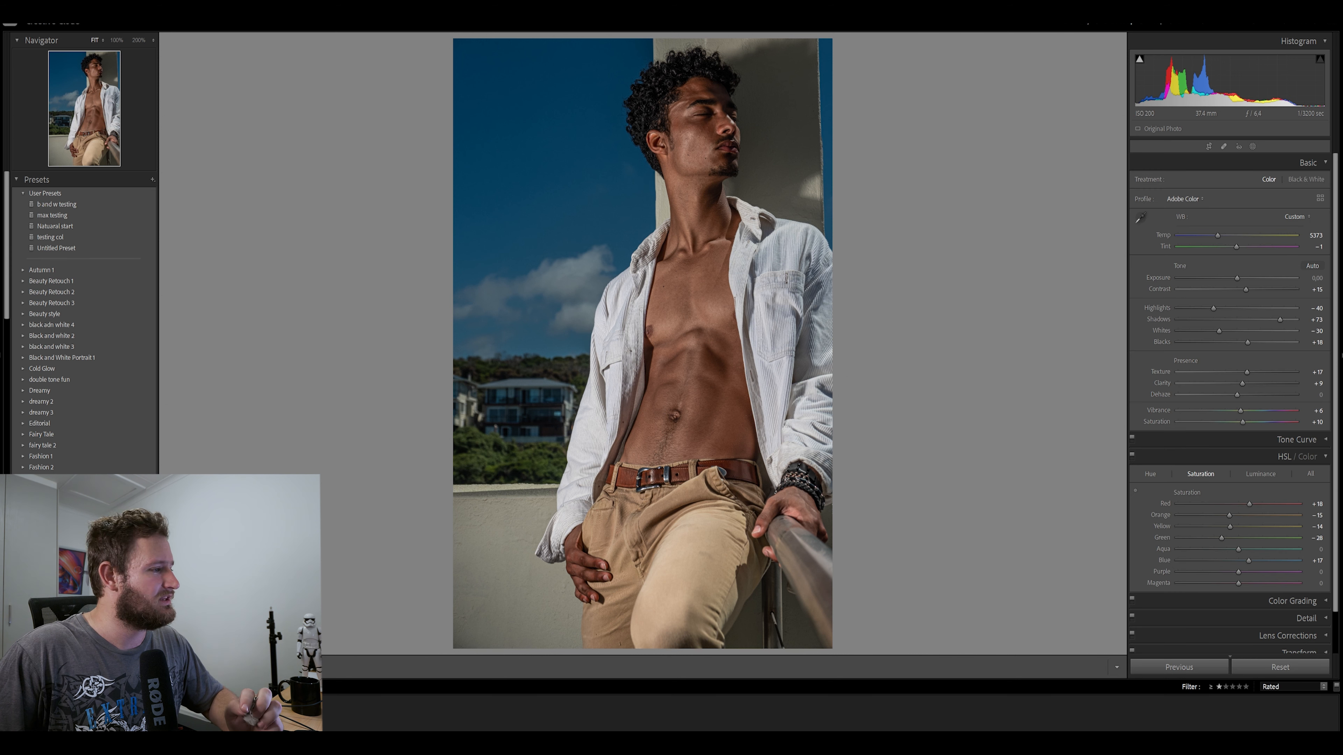
Compare the portrait before and after, browse the preset groups, and look through the presets in the Beauty style group
key(y)
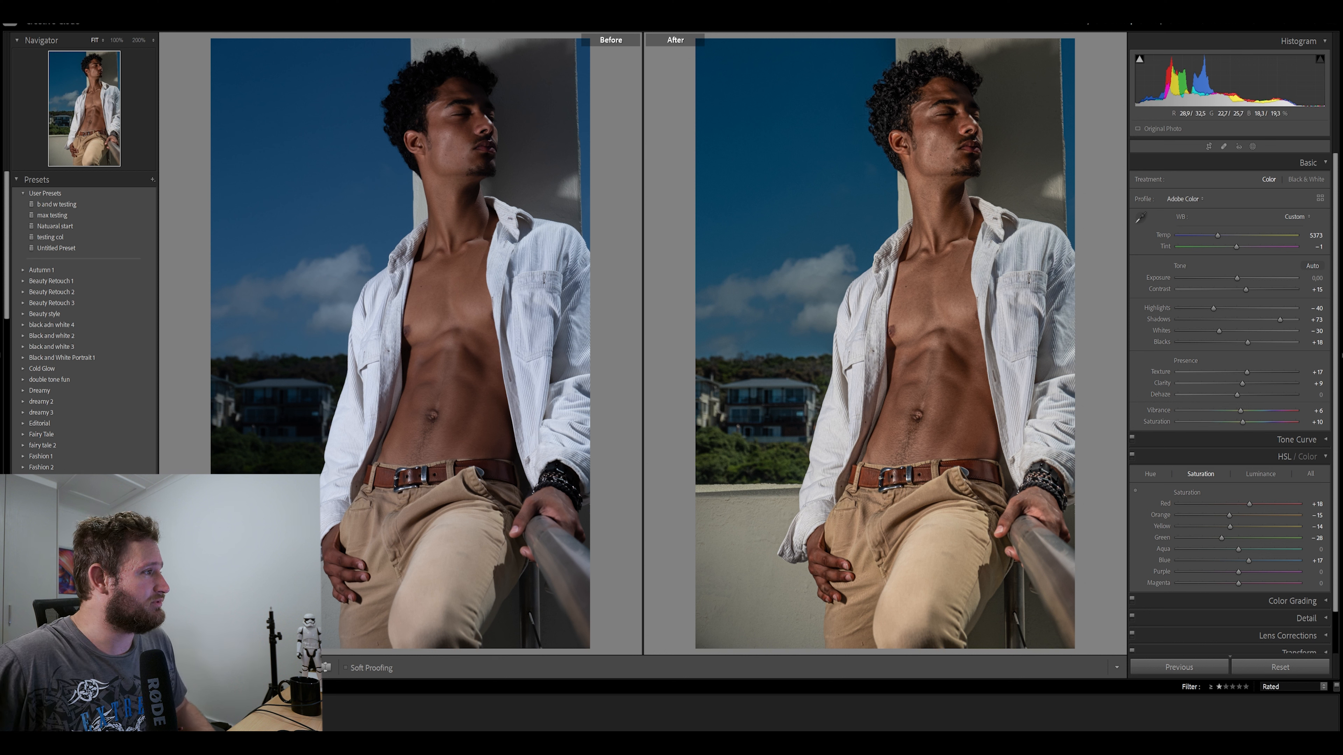
scroll(79, 455, down, 15)
scroll(80, 460, down, 10)
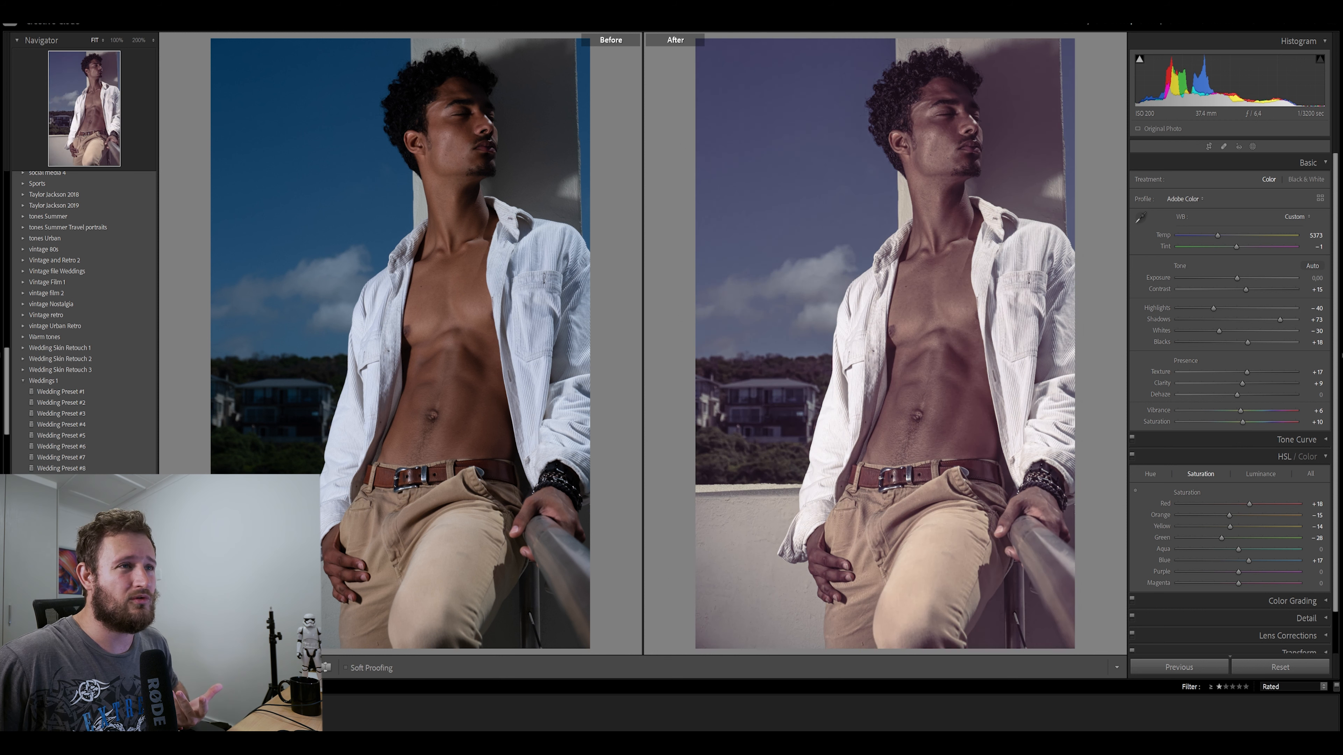
scroll(85, 317, up, 10)
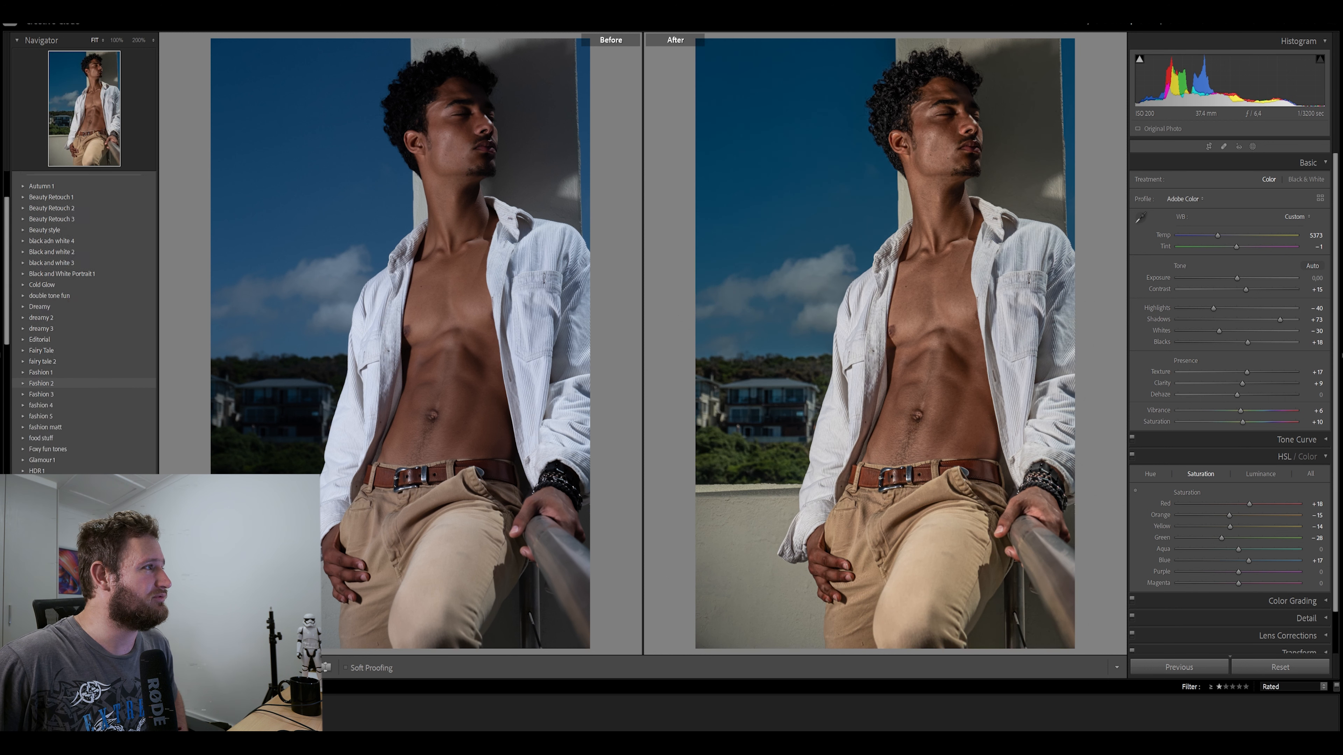
scroll(84, 313, up, 8)
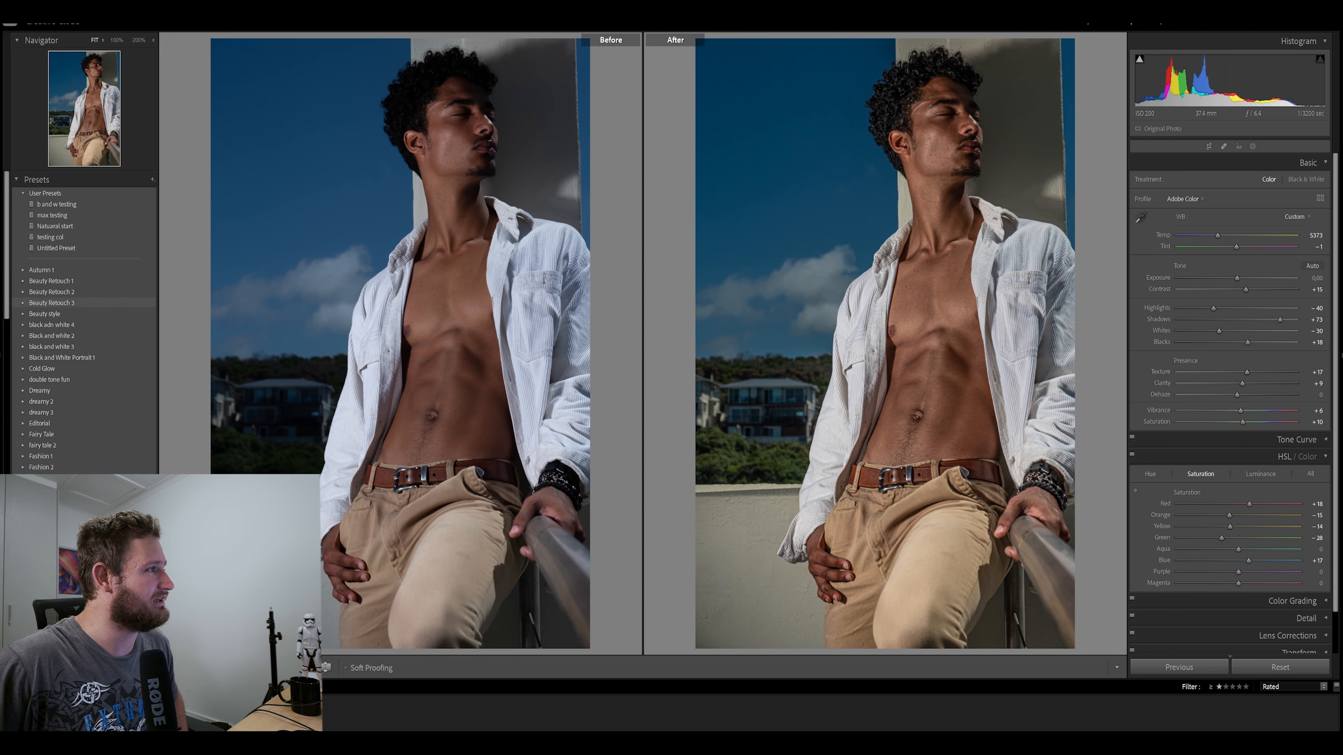
click(45, 313)
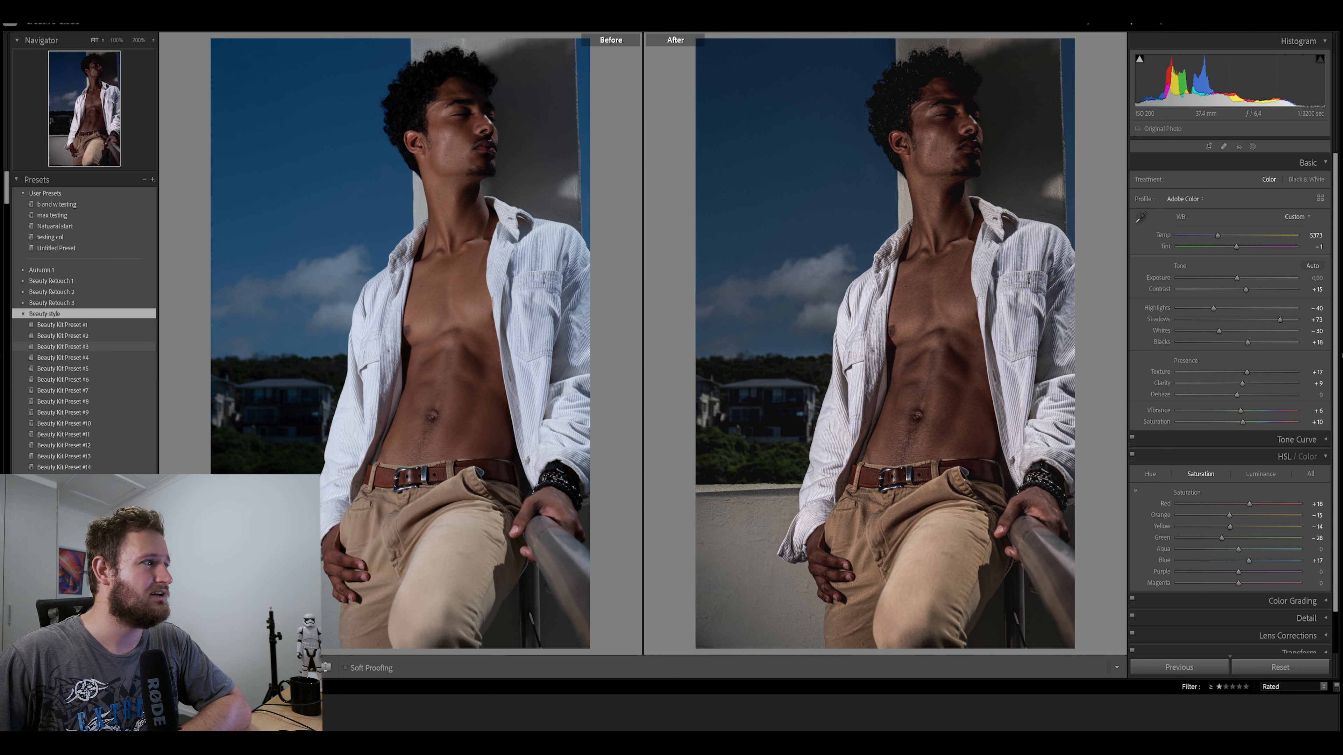
click(45, 314)
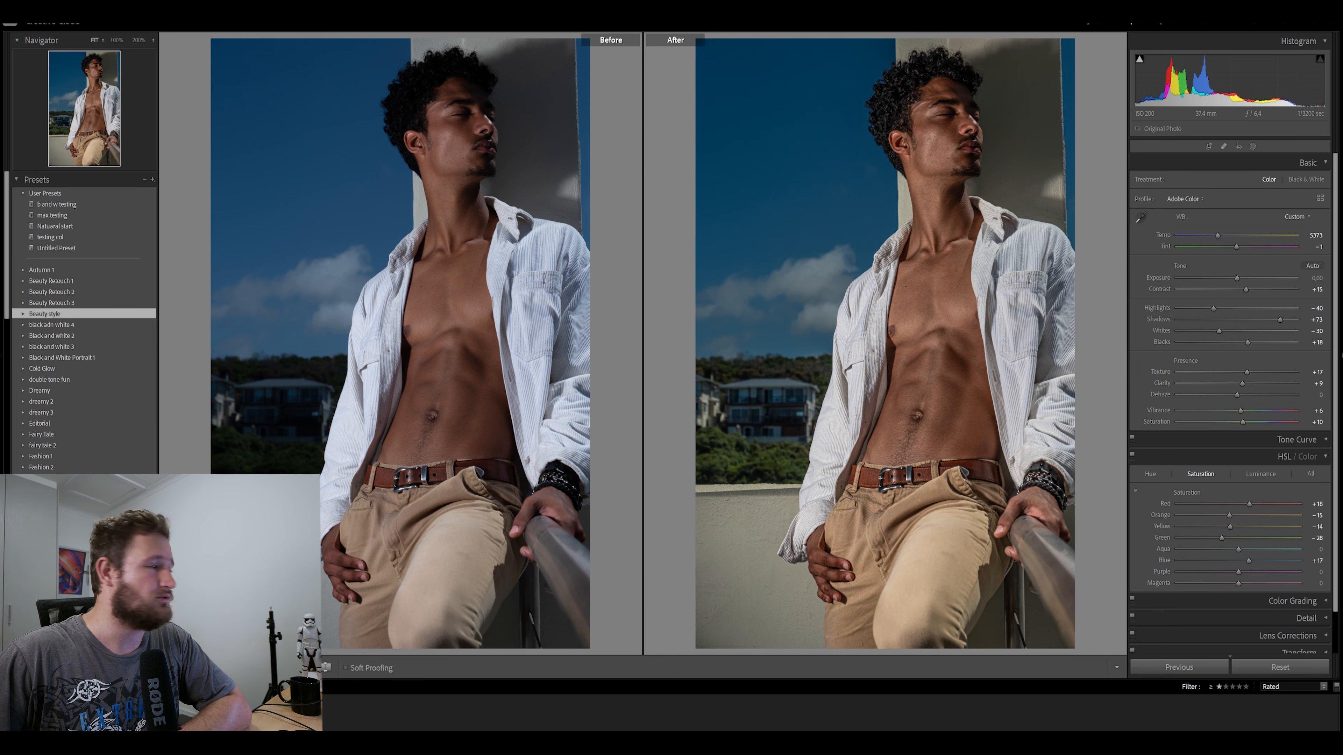